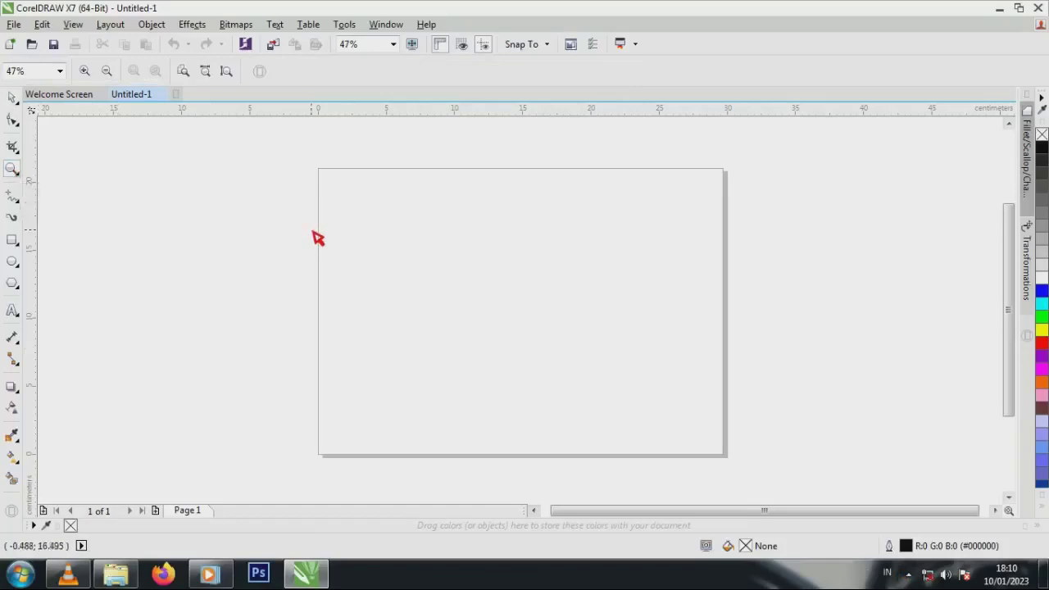
Draw a circle about 15 cm across, centred near the middle of the page.
drag(322, 176, 729, 461)
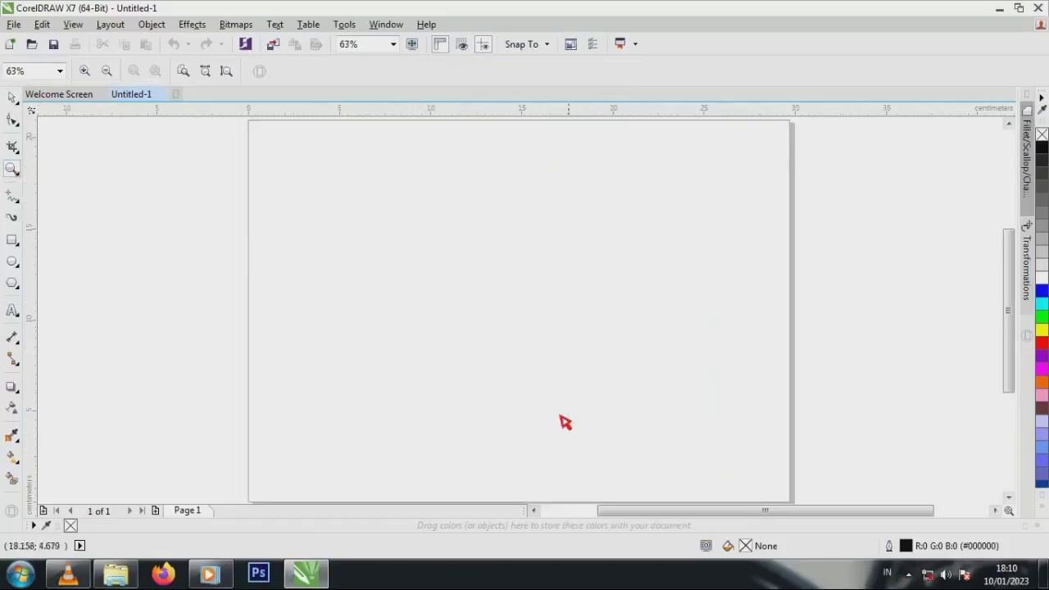
click(12, 261)
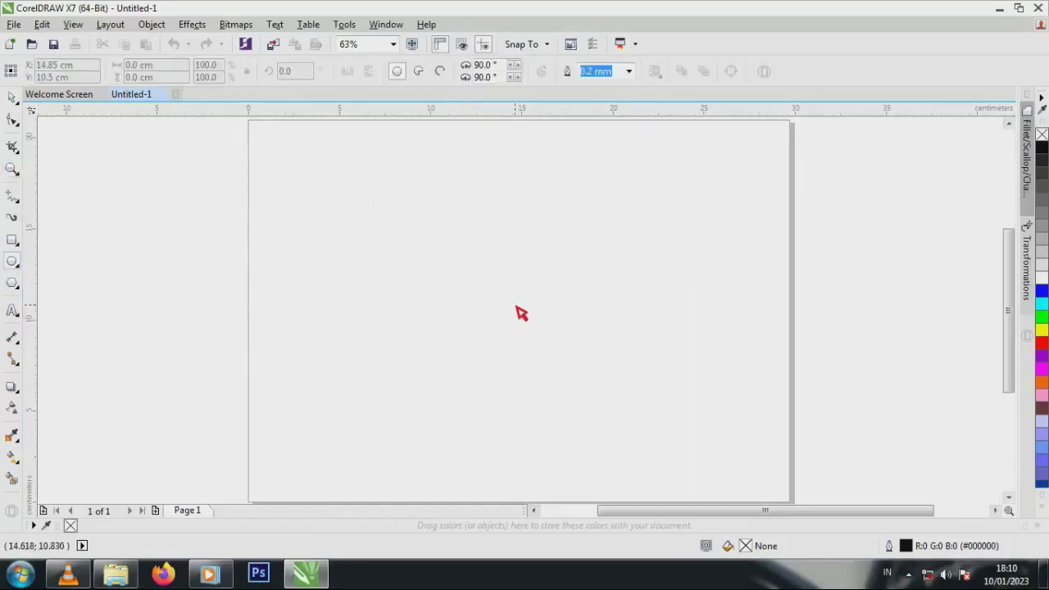
drag(516, 308, 679, 425)
key(Escape)
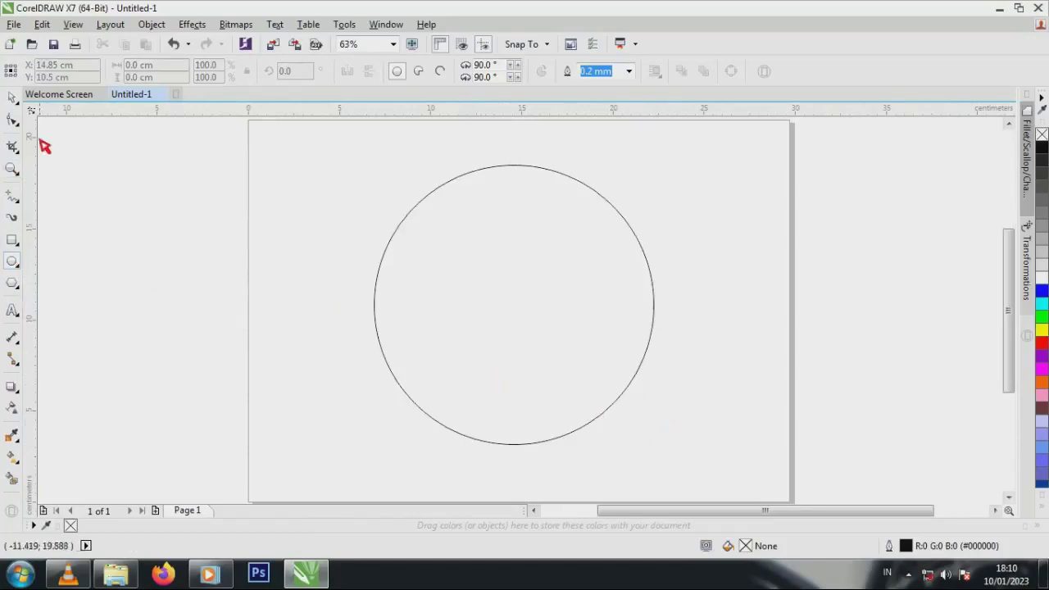
Draw an open five-segment polyline from the circle's left edge, up into the circle, down past its lower-left edge and across to the lower right.
click(16, 199)
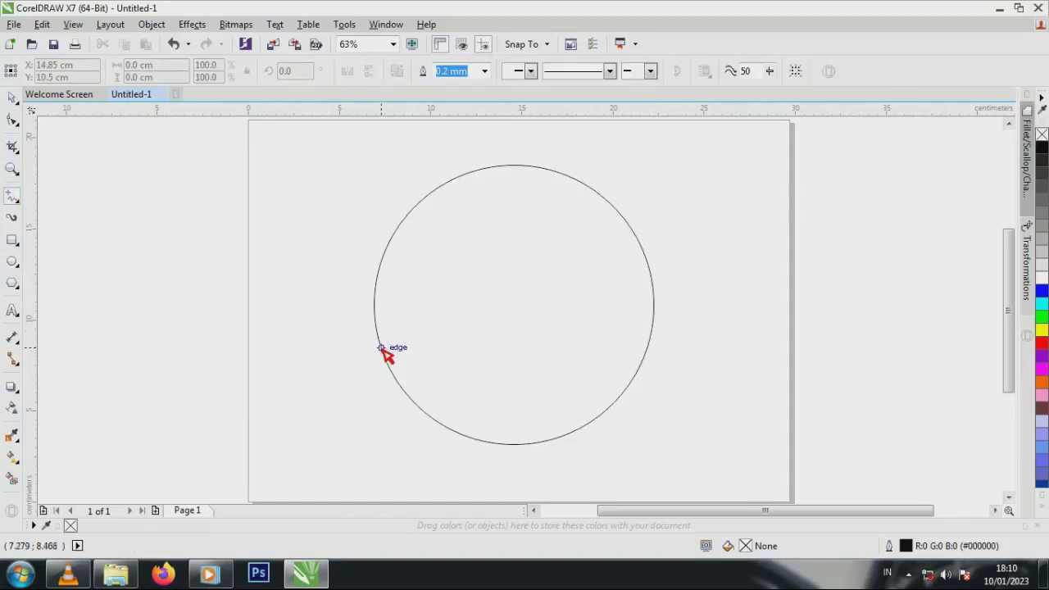
drag(380, 347, 375, 314)
click(374, 310)
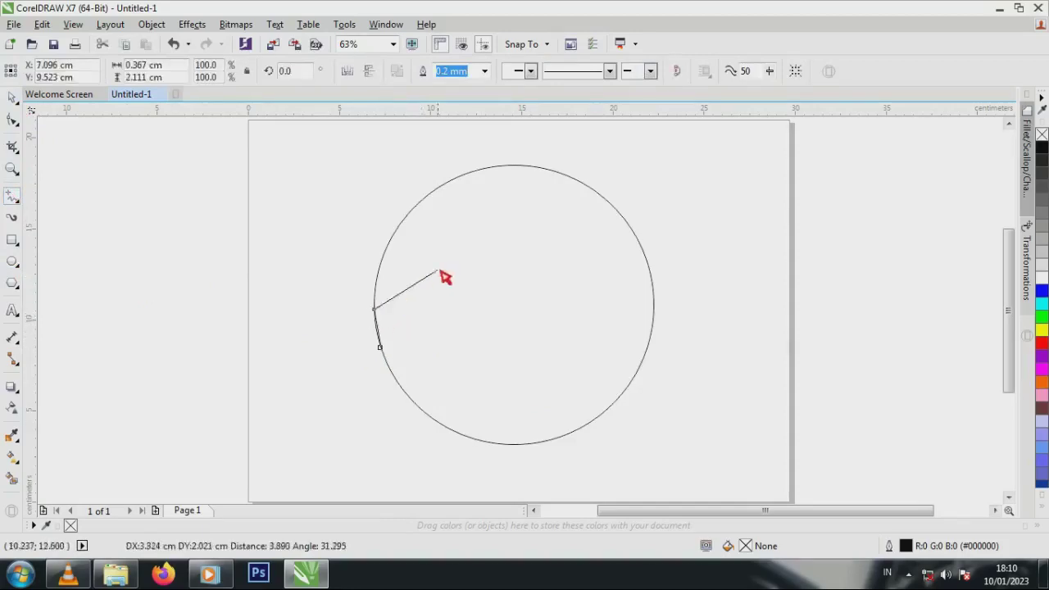
click(440, 274)
click(462, 305)
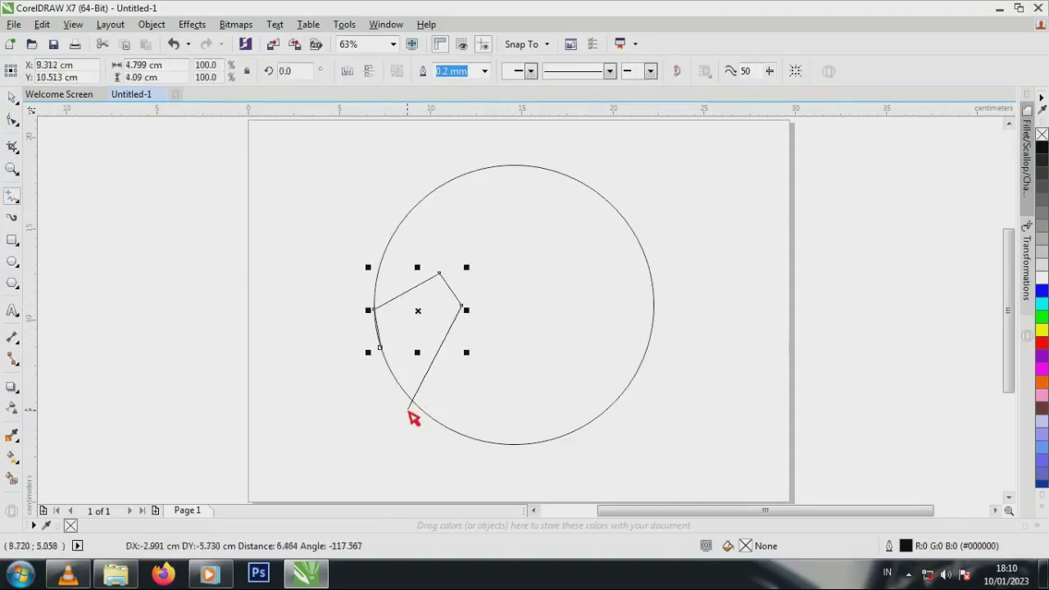
click(407, 410)
double_click(631, 425)
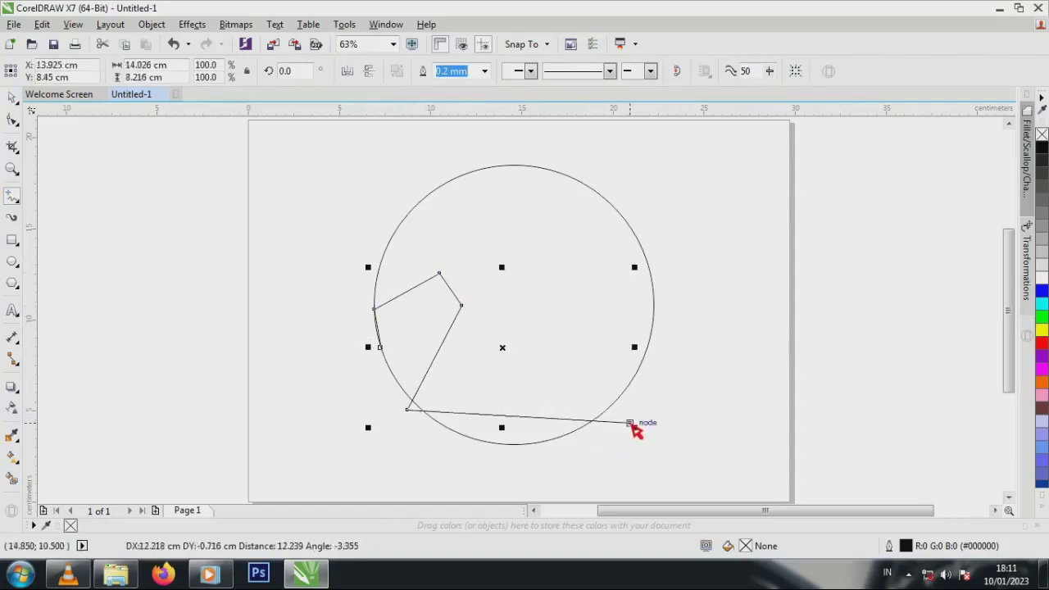
Select all nodes of the polyline and convert its segments to curves.
click(17, 123)
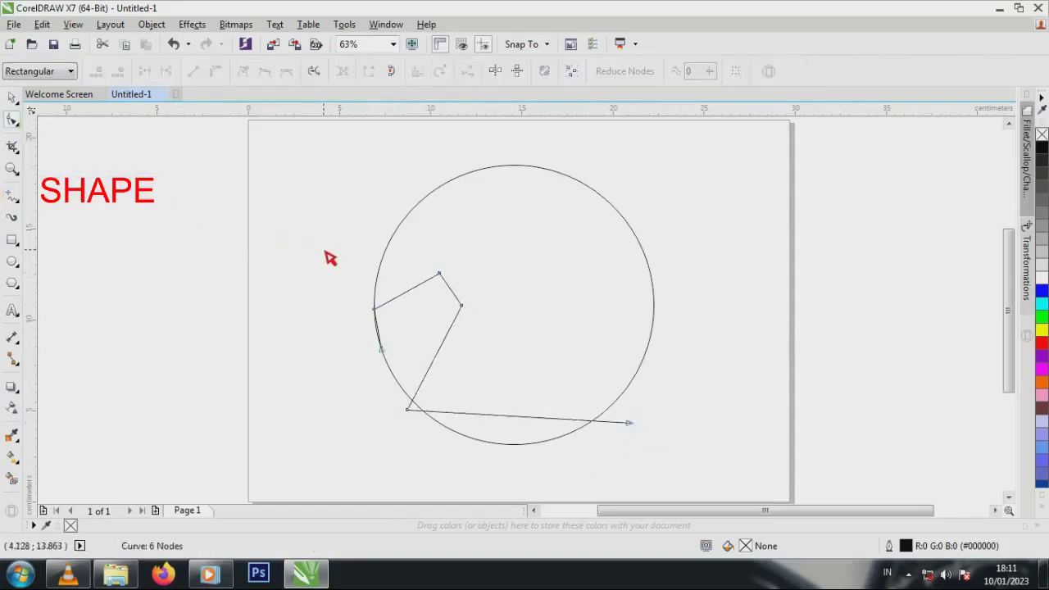
drag(324, 251, 672, 453)
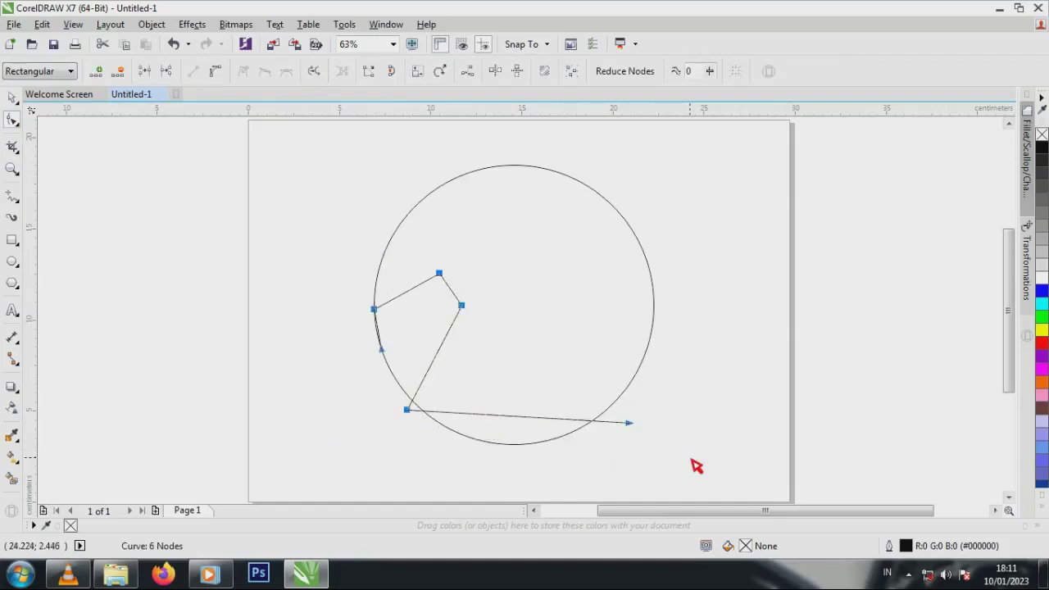
click(215, 71)
Bend the curve's left end, upper corner, middle and bottom segments outward into rounded arcs.
click(374, 309)
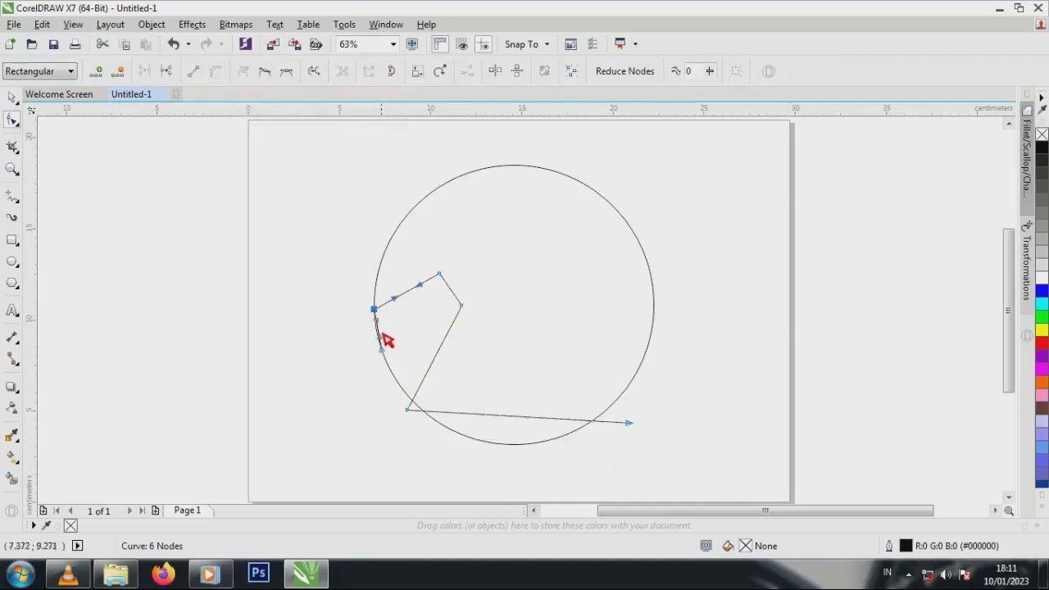
drag(382, 336, 348, 352)
drag(445, 283, 479, 286)
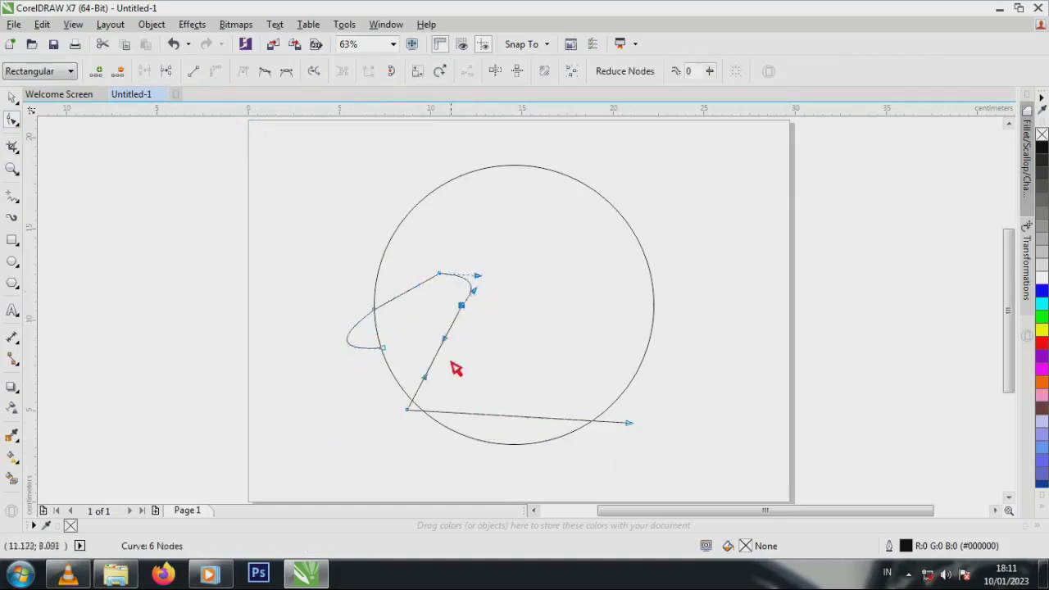
drag(430, 371, 356, 383)
drag(486, 420, 569, 467)
Replace the lower-left corner node with one on the circle's edge and smooth the bottom segment into a single sweeping arc.
double_click(491, 449)
double_click(393, 374)
double_click(408, 410)
click(492, 450)
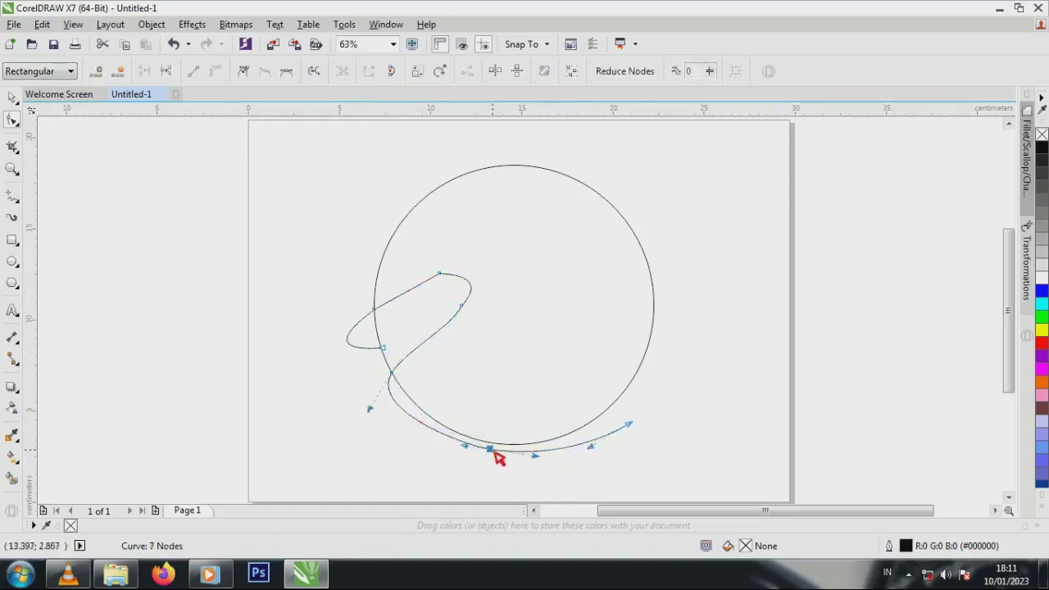
key(Delete)
click(622, 435)
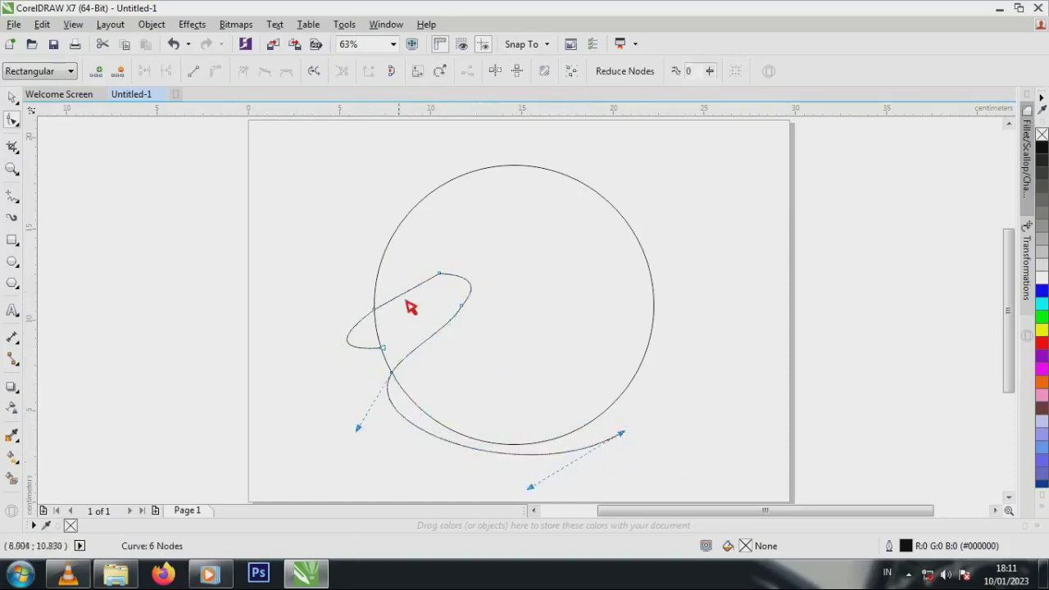
Smooth the upper loop by removing its two corner nodes, adding one lower on its inner side and adjusting the curve handles.
double_click(439, 273)
click(462, 306)
double_click(438, 331)
double_click(463, 307)
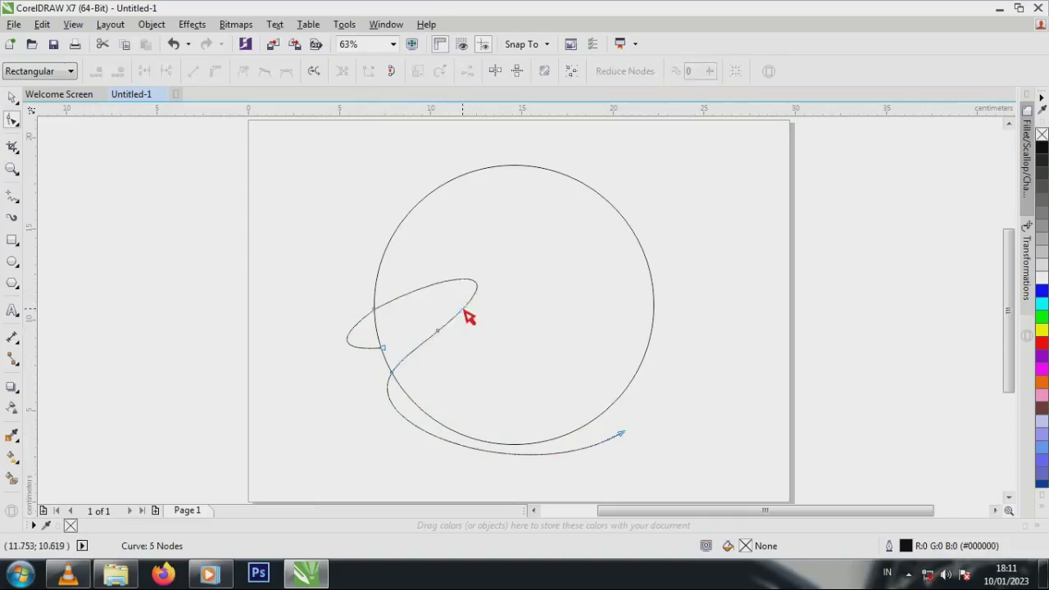
click(375, 310)
drag(436, 276, 436, 267)
click(526, 260)
click(438, 332)
mouse_move(529, 258)
mouse_down()
mouse_move(516, 259)
mouse_move(524, 268)
mouse_up()
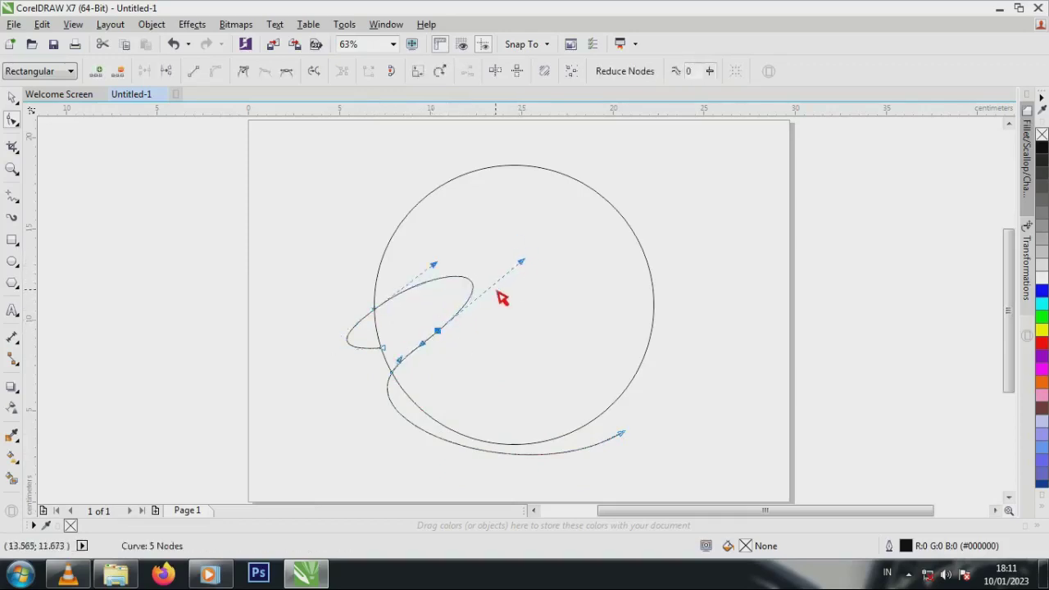
Duplicate the curve in place by copying and pasting it.
click(14, 98)
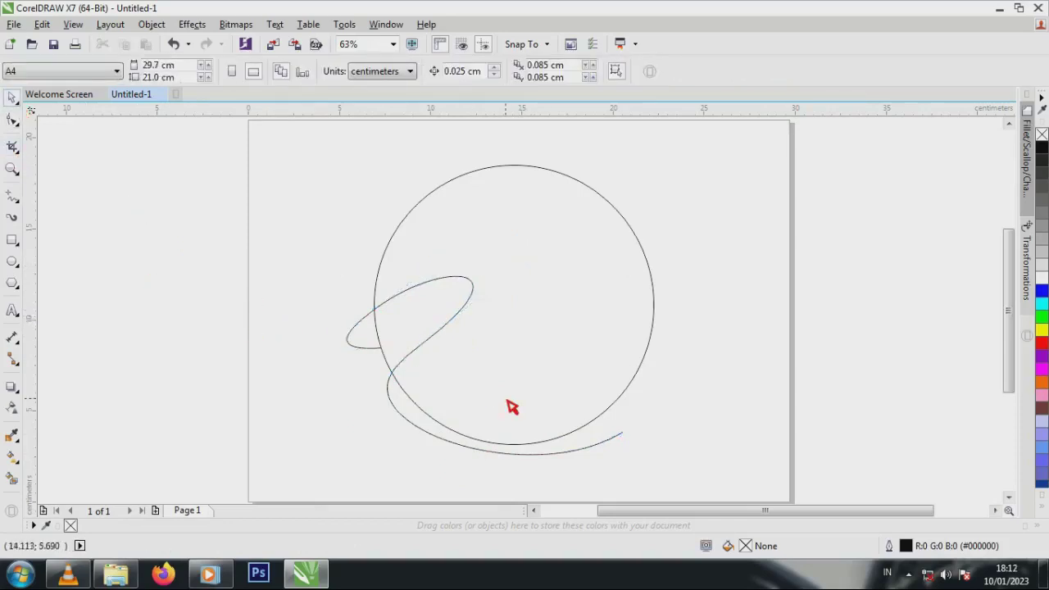
click(428, 341)
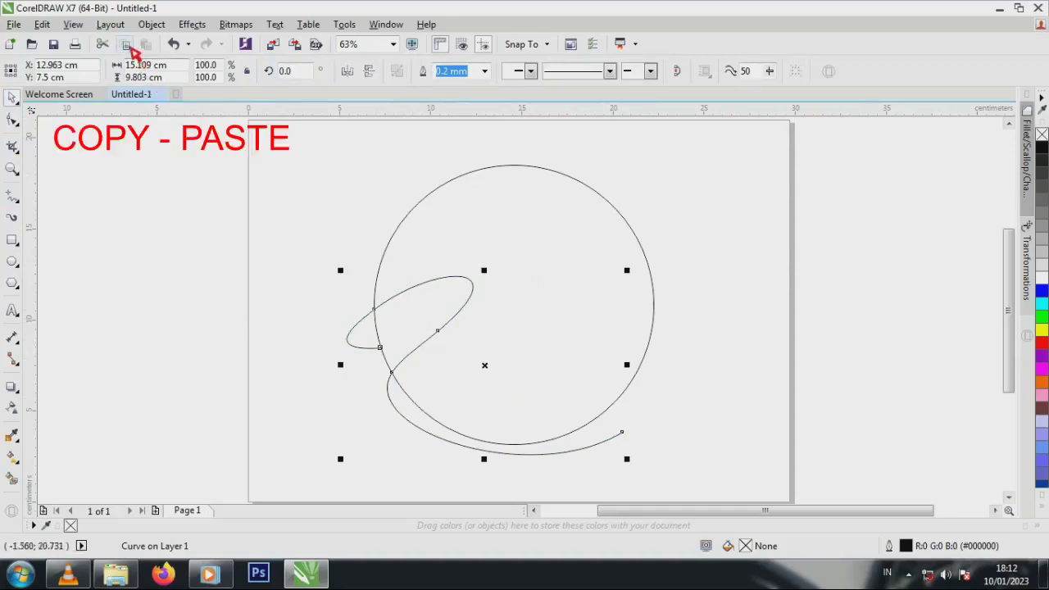
click(134, 52)
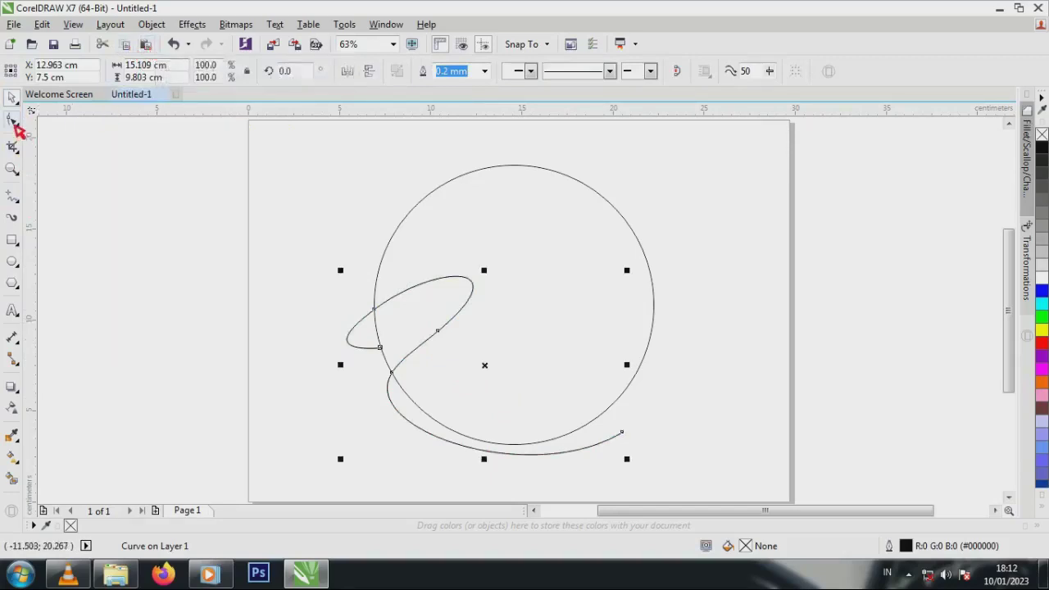
Reshape the duplicate into an outer contour: add a node at the left tip, move the others up and inward, and curl the tail at the circle's lower-right edge.
click(14, 121)
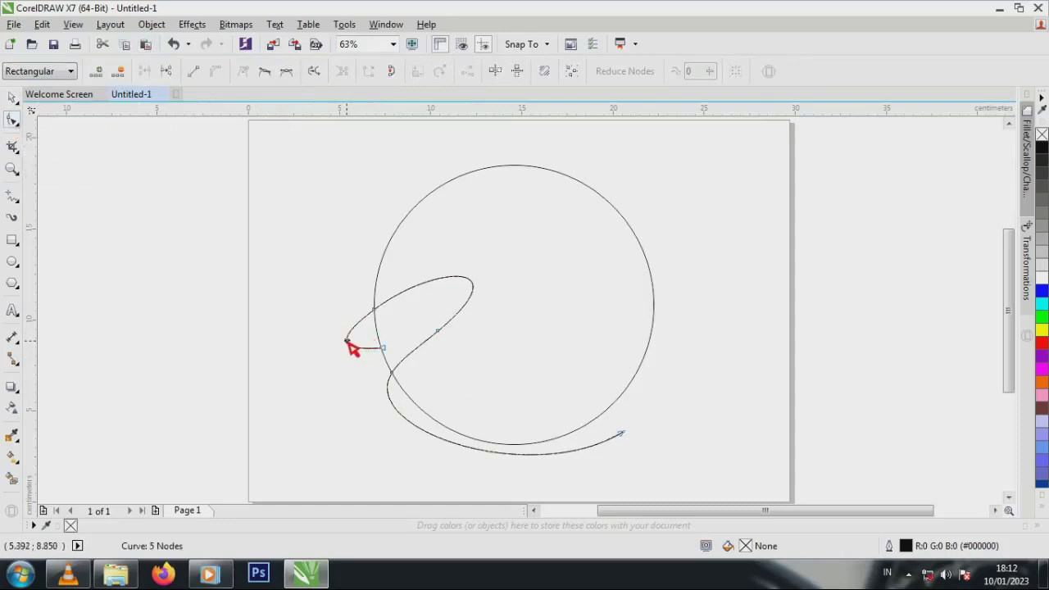
double_click(349, 343)
click(377, 309)
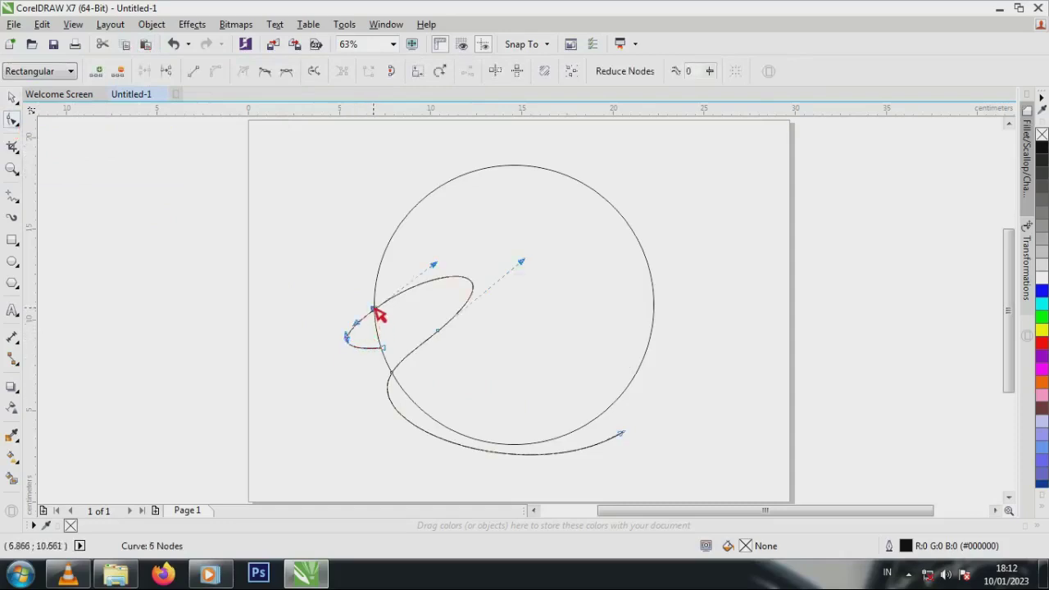
drag(377, 307, 348, 293)
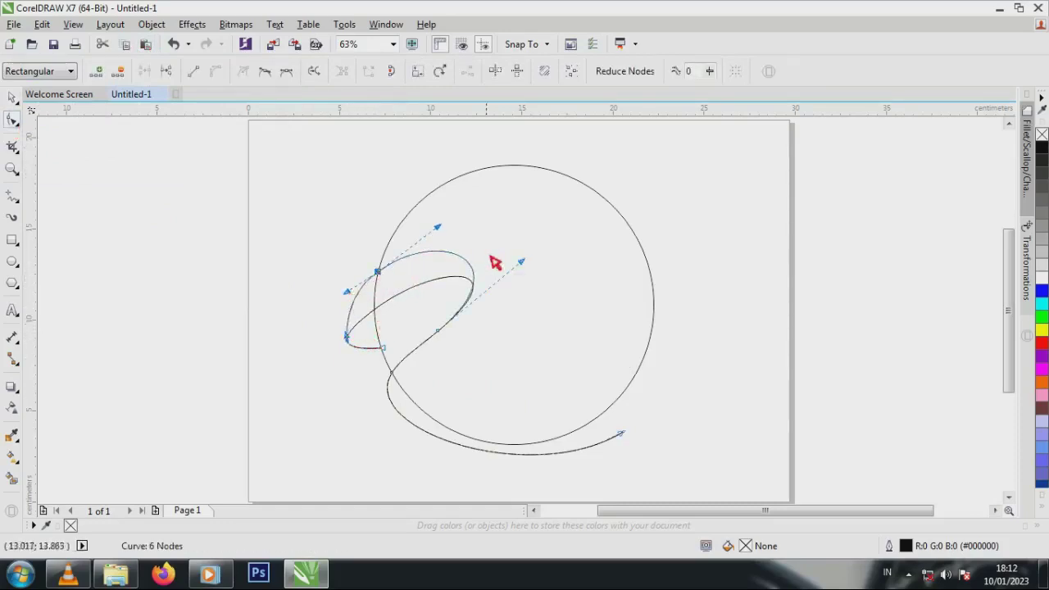
drag(438, 331, 474, 326)
drag(393, 374, 450, 375)
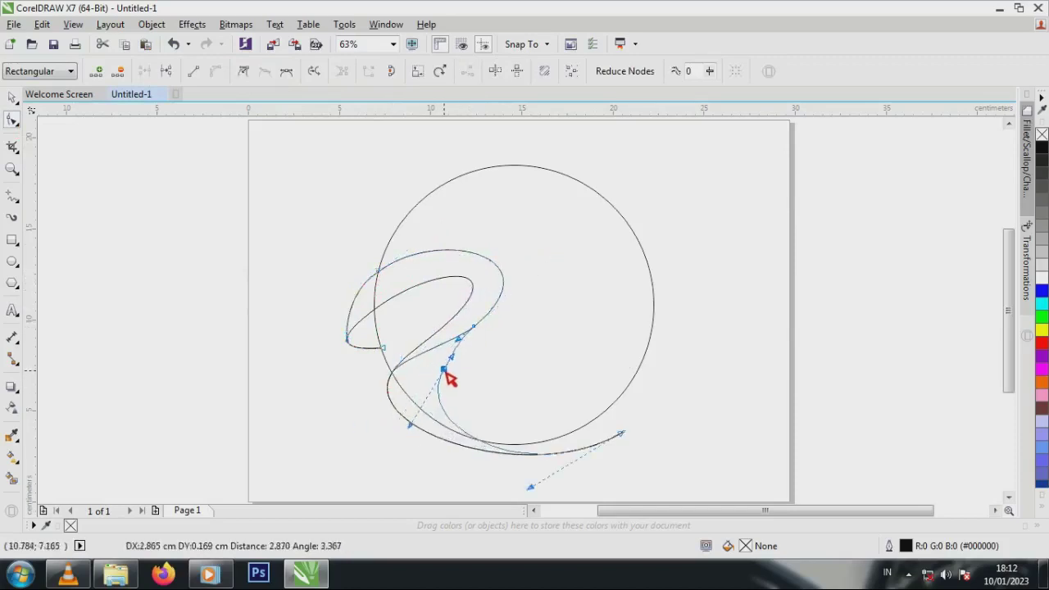
drag(623, 435, 625, 371)
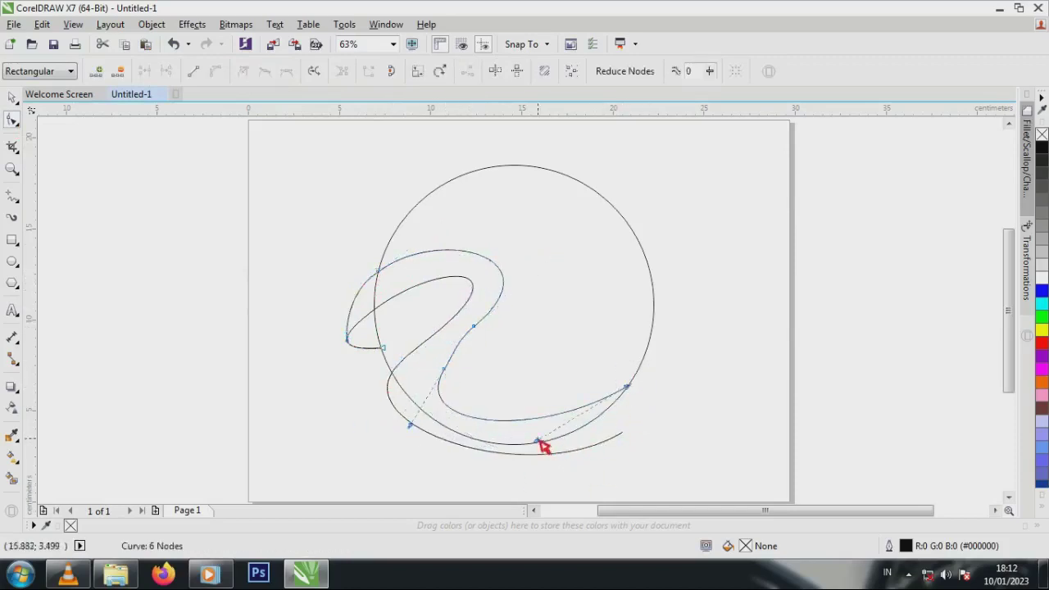
drag(539, 441, 741, 453)
Extend the original curve's tail to meet the duplicate's lower-right bend and round its bottom arc.
click(620, 433)
drag(622, 433, 656, 428)
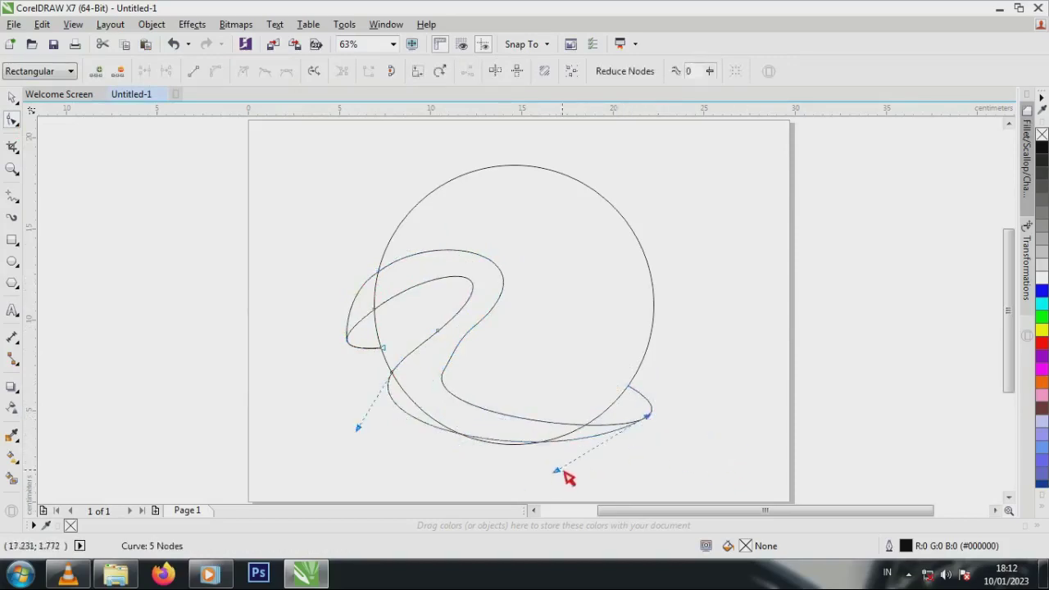
drag(558, 471, 617, 487)
drag(650, 417, 653, 410)
drag(615, 475, 639, 474)
double_click(497, 437)
key(Delete)
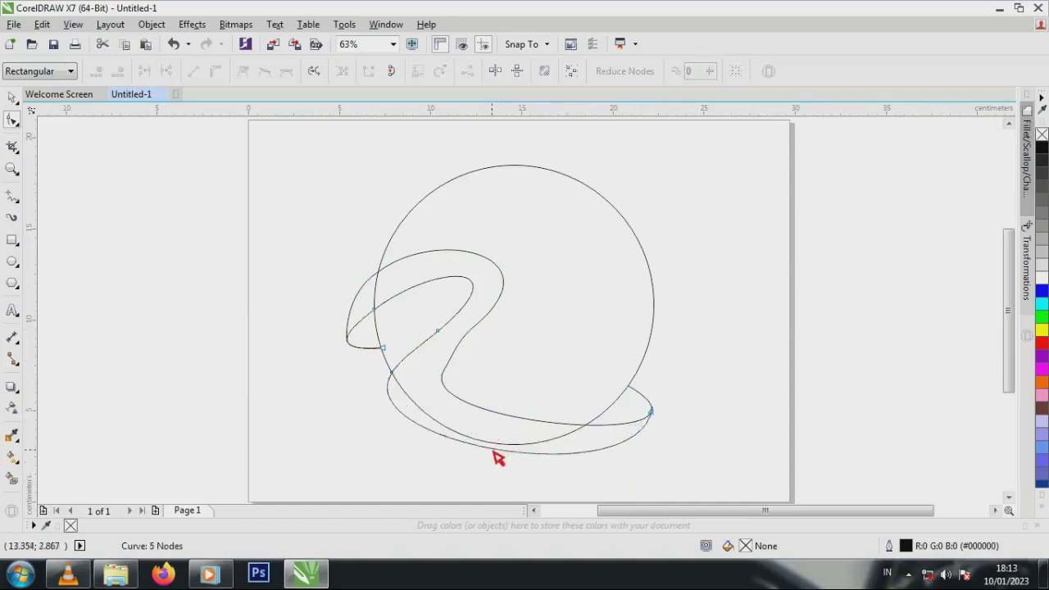
Raise and smooth the outer curve's upper bend, replacing its middle node with one at the bend's right shoulder.
double_click(435, 251)
double_click(475, 328)
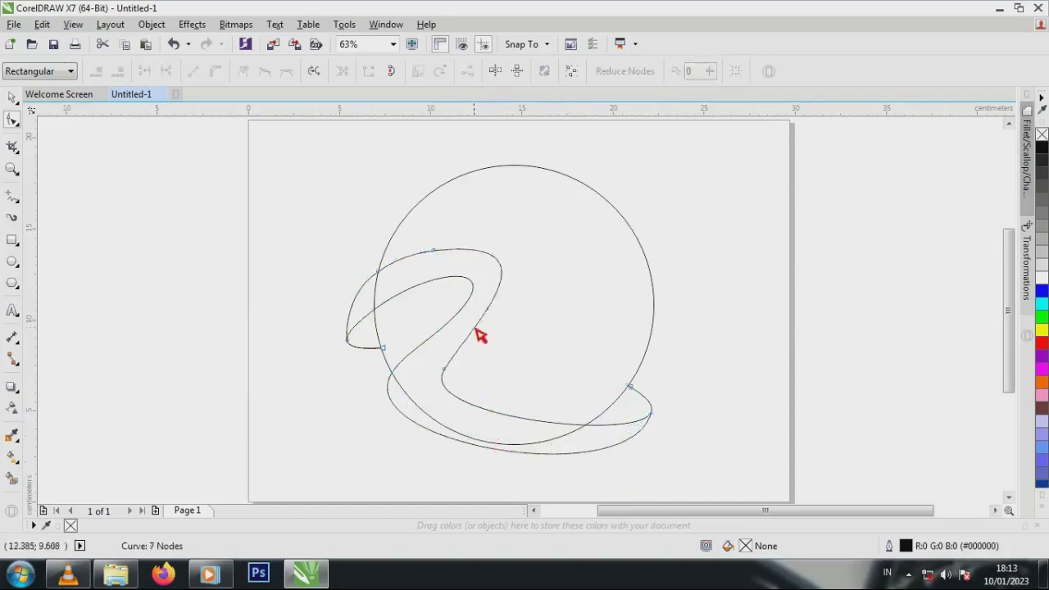
click(434, 251)
click(453, 246)
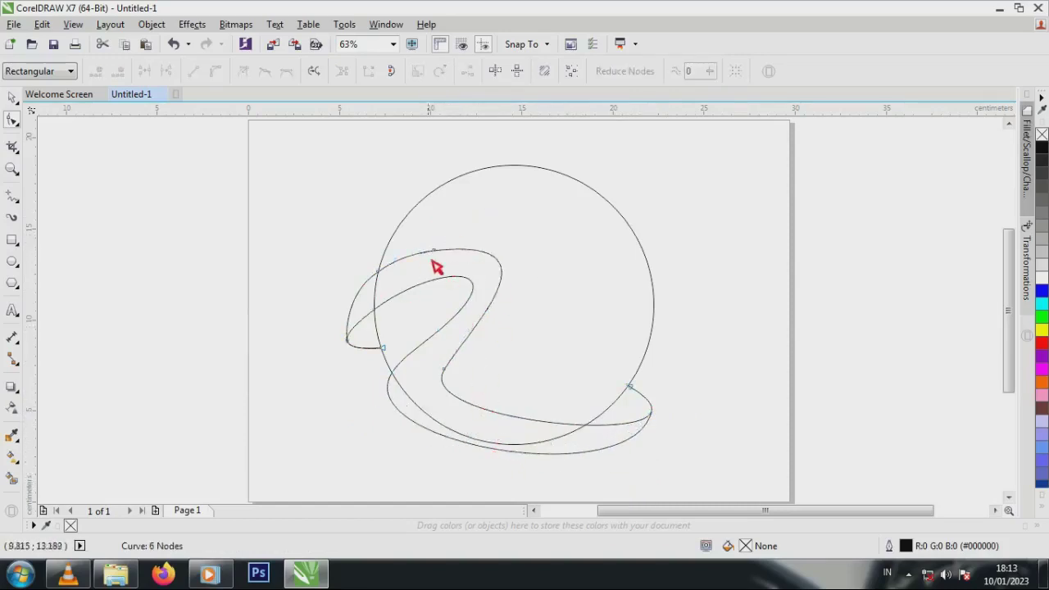
click(434, 251)
click(448, 248)
drag(434, 251, 445, 238)
click(378, 271)
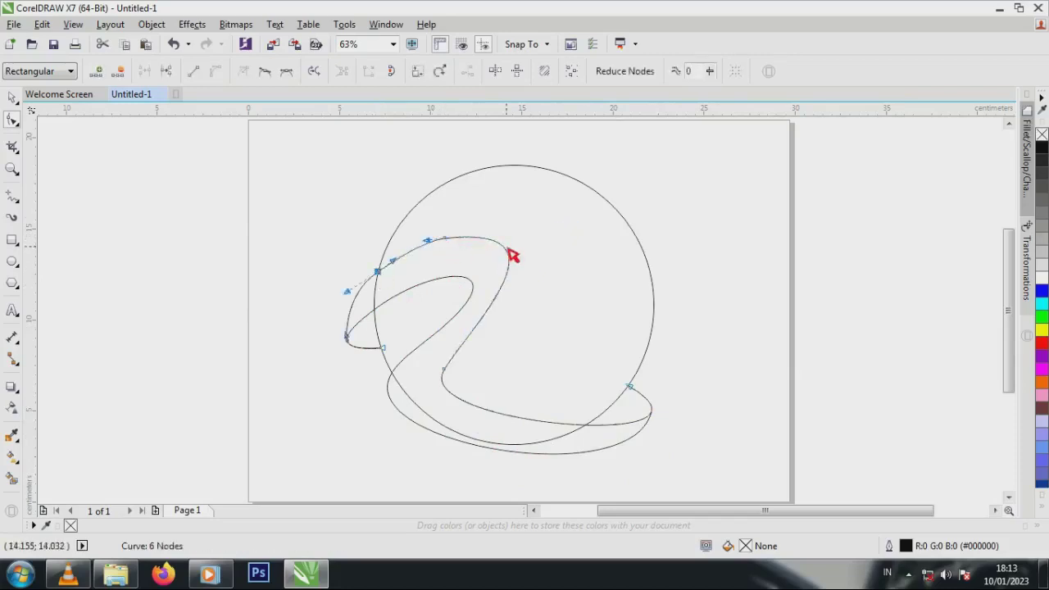
double_click(505, 249)
double_click(447, 239)
Pull the inner curve's upper bend to the left and remove the node below it to smooth the curve.
drag(473, 285, 449, 288)
double_click(440, 330)
double_click(461, 277)
double_click(459, 267)
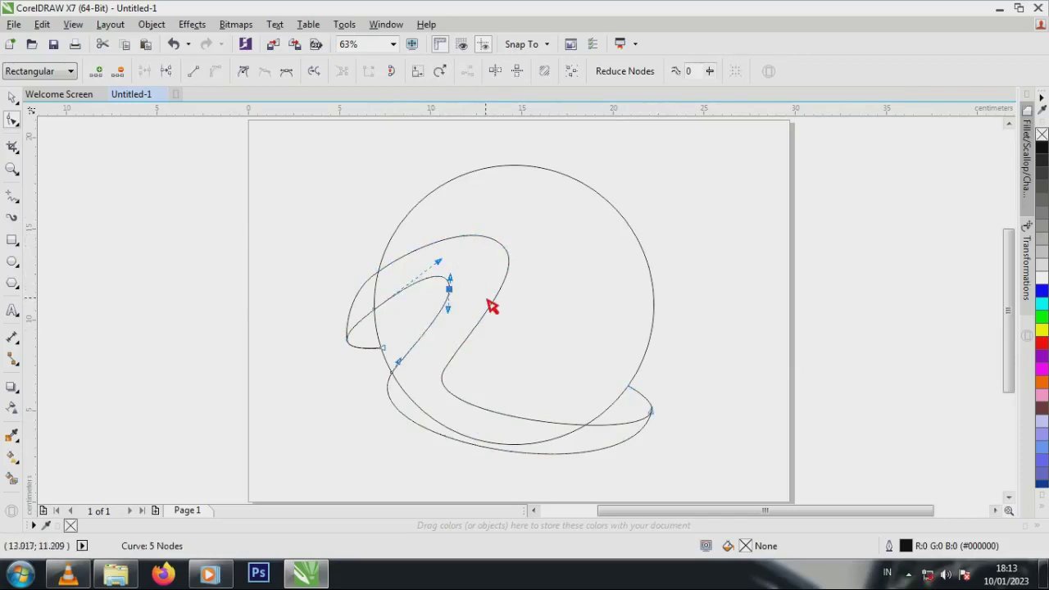
Delete the outer curve's end node on the circle's left edge so that it ends at the left tip.
click(348, 324)
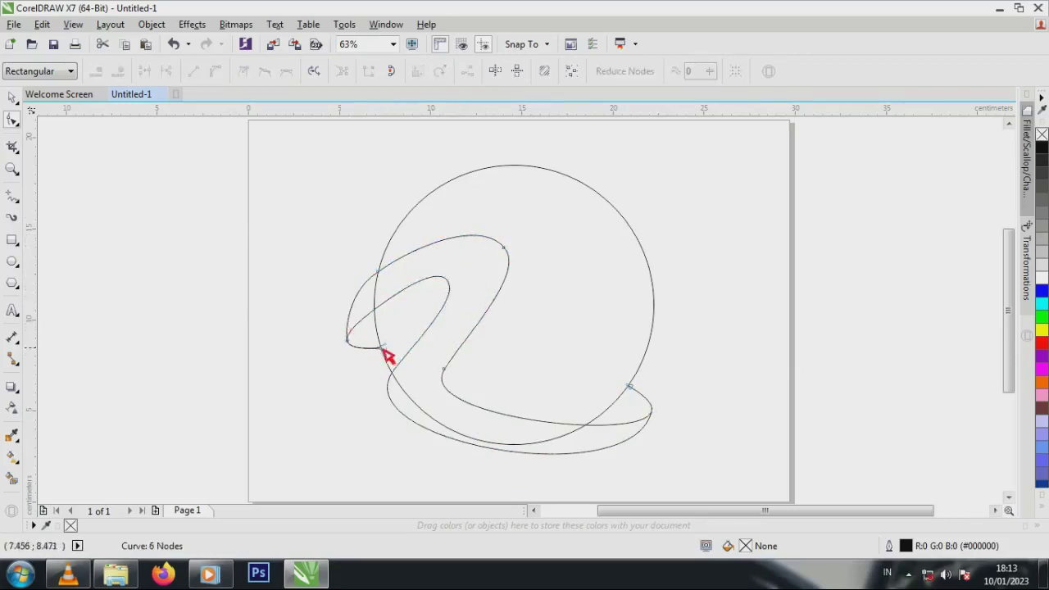
click(383, 351)
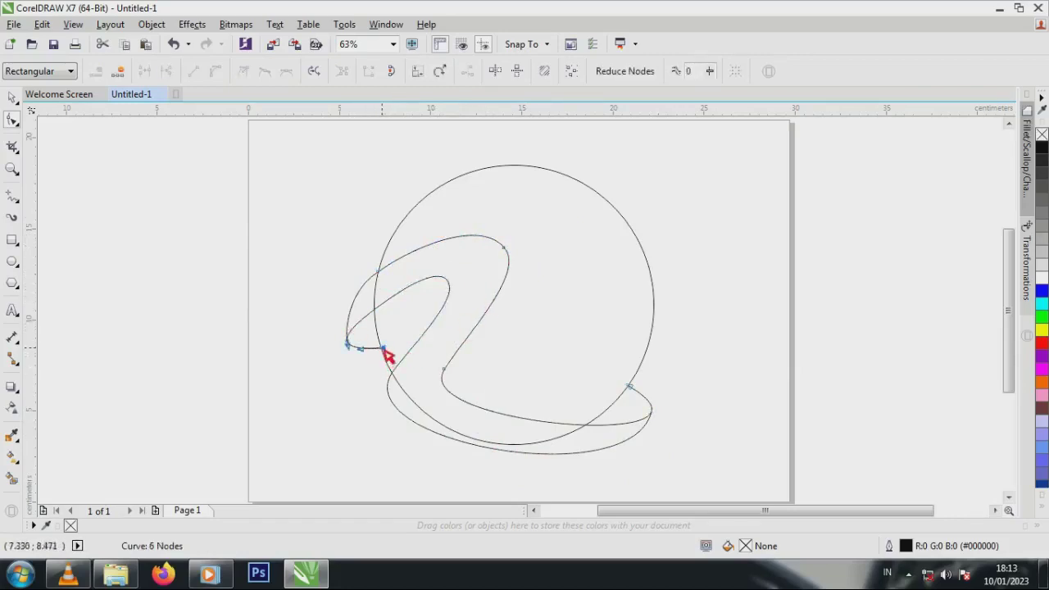
key(Delete)
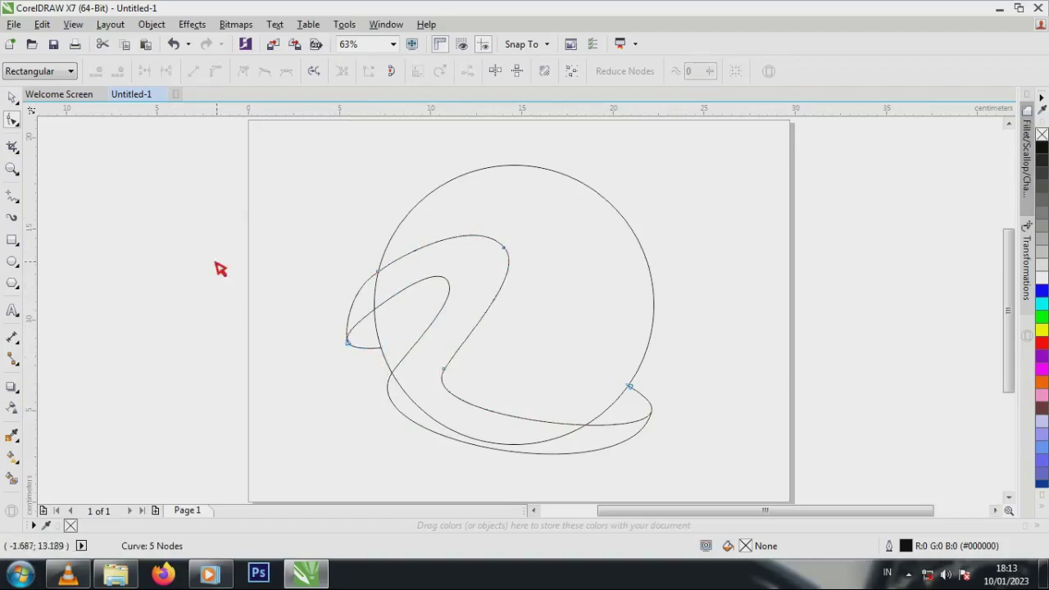
Select the inner and outer curves together and group them.
click(13, 98)
click(239, 329)
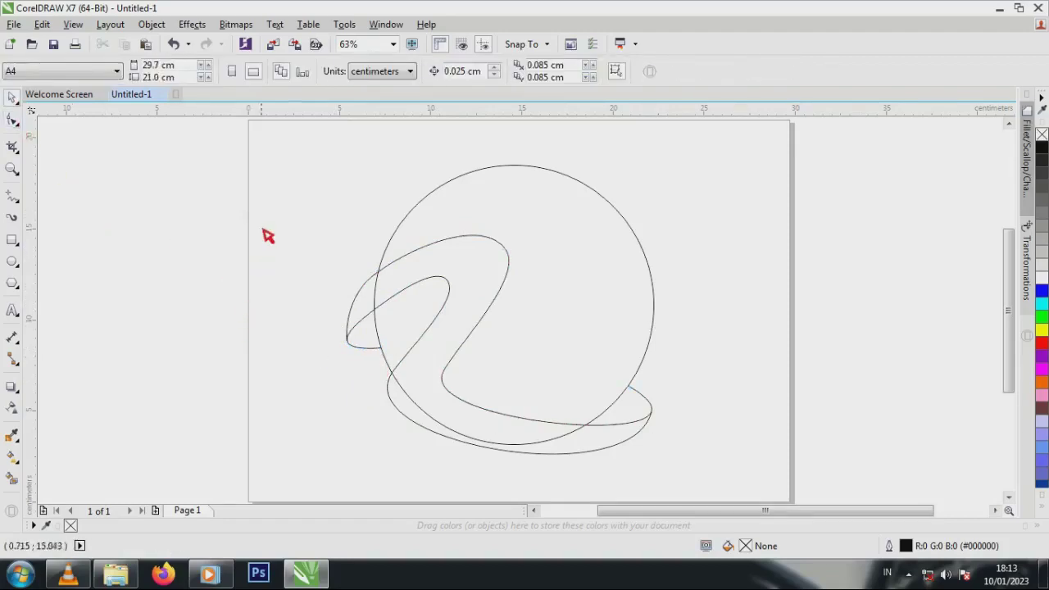
mouse_move(321, 214)
mouse_down()
mouse_move(599, 429)
mouse_move(687, 474)
mouse_up()
click(687, 474)
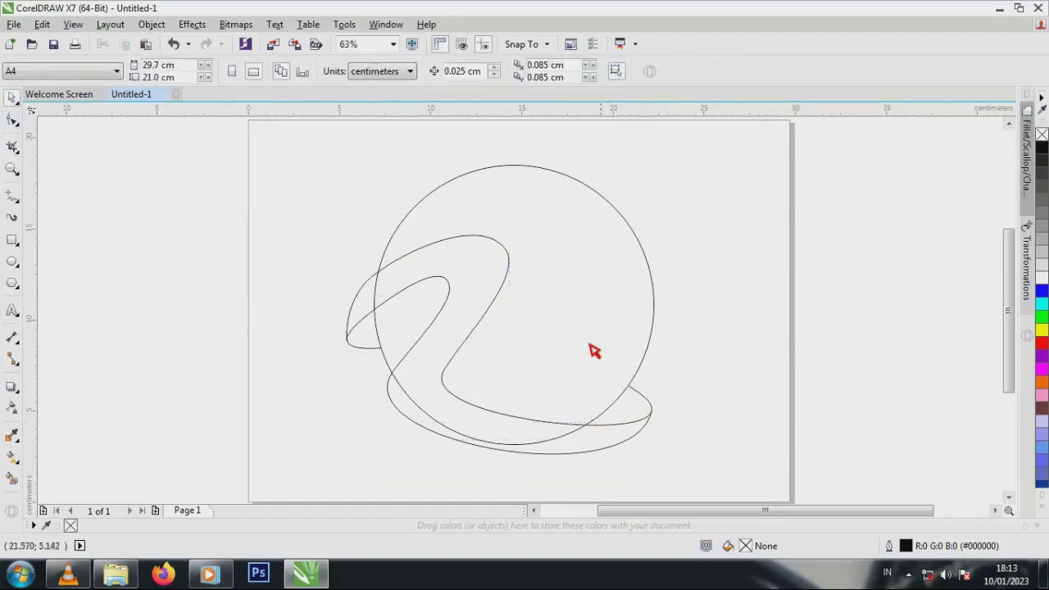
mouse_move(331, 220)
mouse_down()
mouse_move(649, 467)
mouse_move(693, 480)
mouse_up()
click(667, 71)
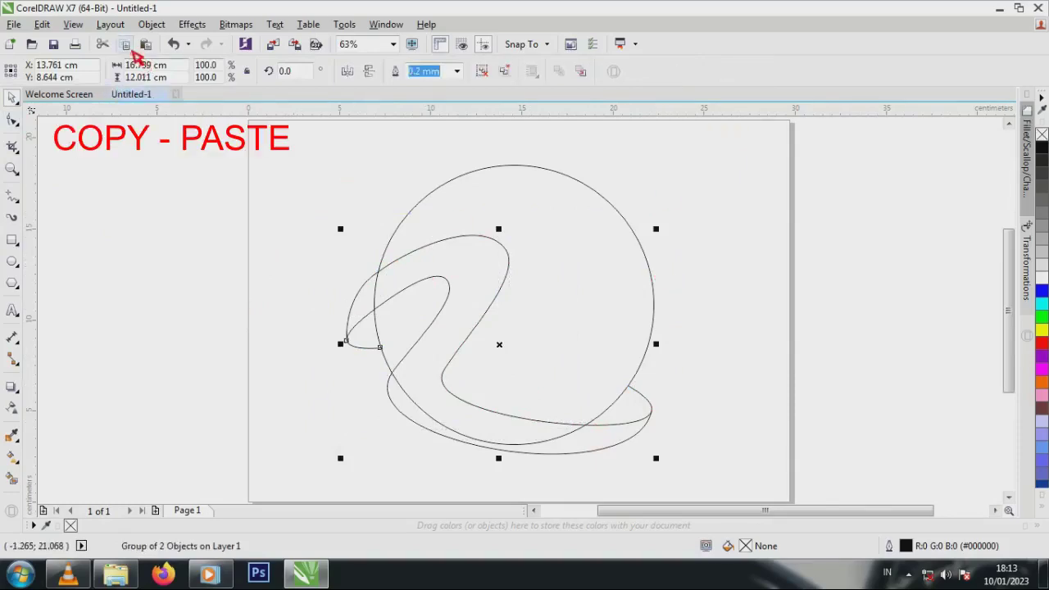
Duplicate the grouped S-curves in place and scale the copy about its centre to 88.8%.
click(132, 51)
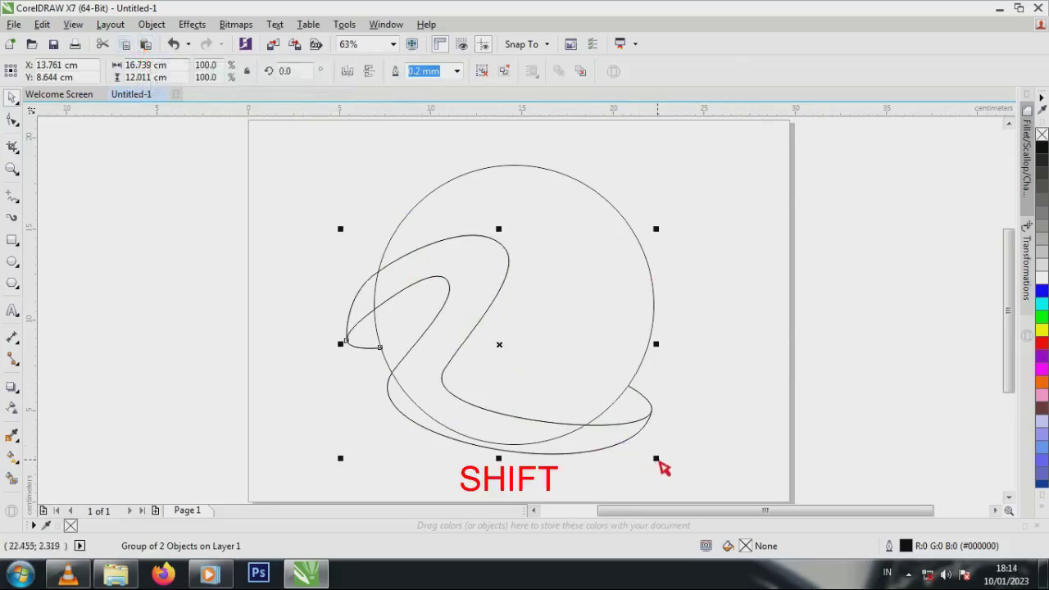
drag(659, 462, 645, 457)
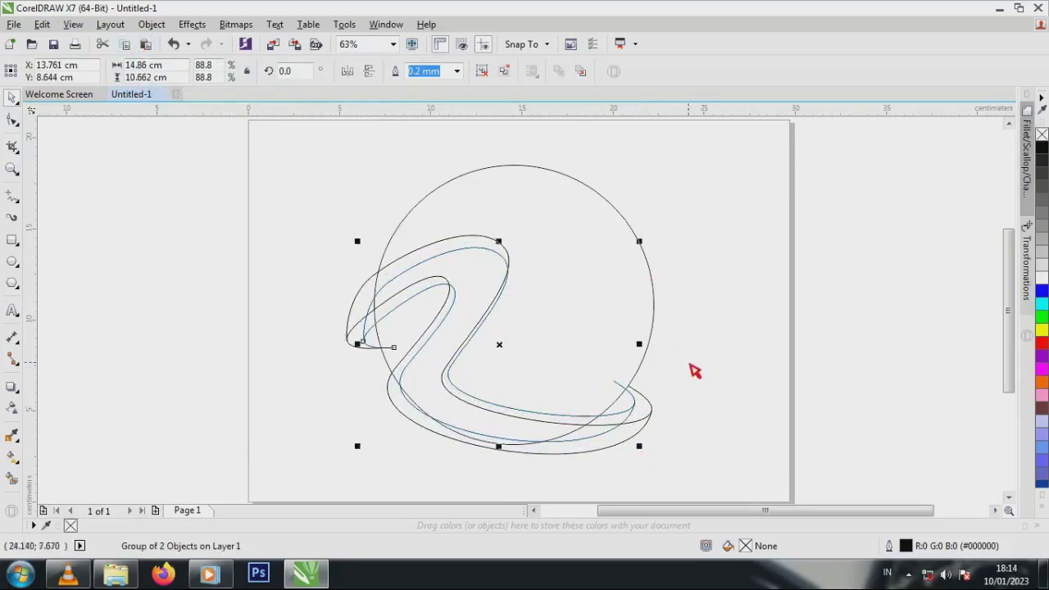
With Virtual Segment Delete, remove the smaller copy's upper arc, the right side of its inner bend and its bottom curve.
click(14, 152)
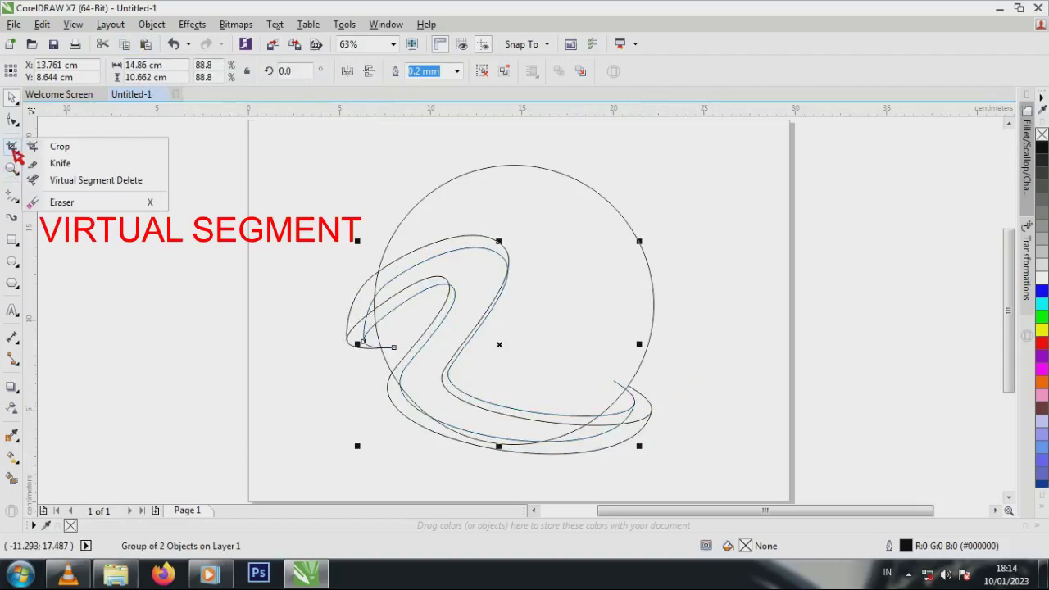
click(75, 180)
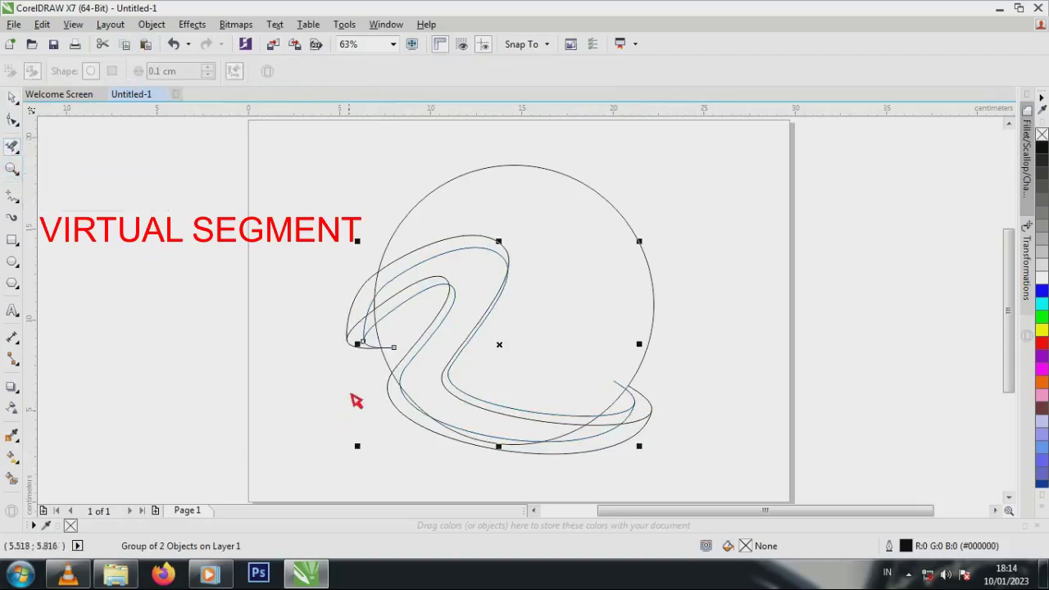
click(366, 328)
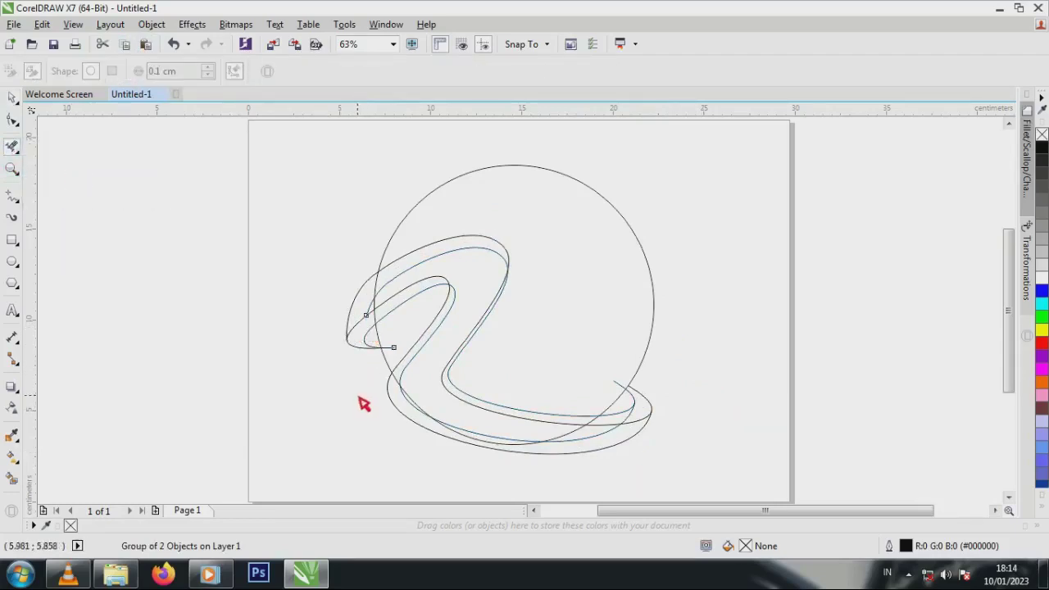
click(450, 267)
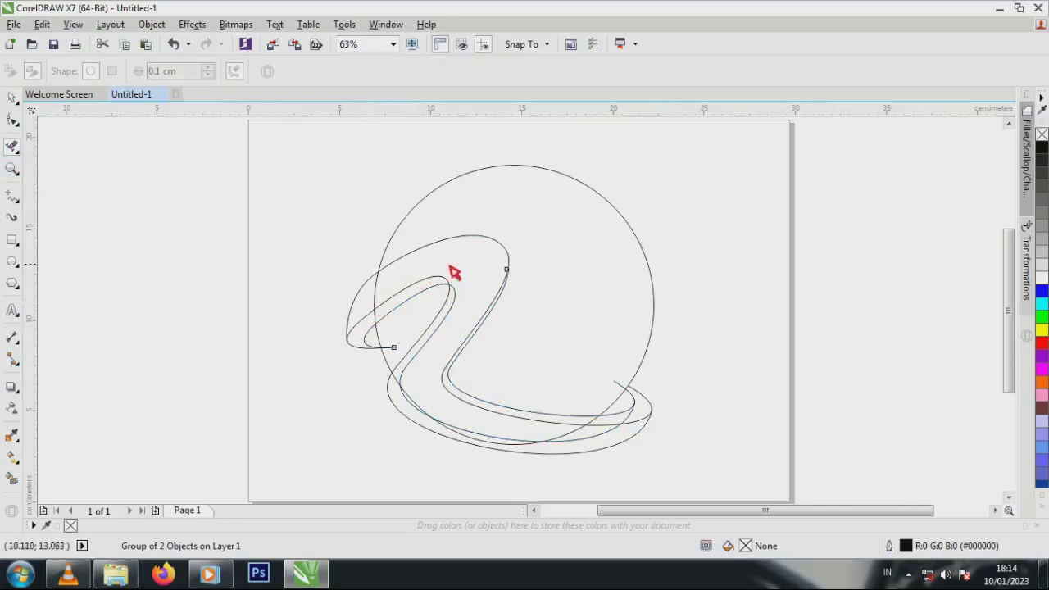
click(458, 301)
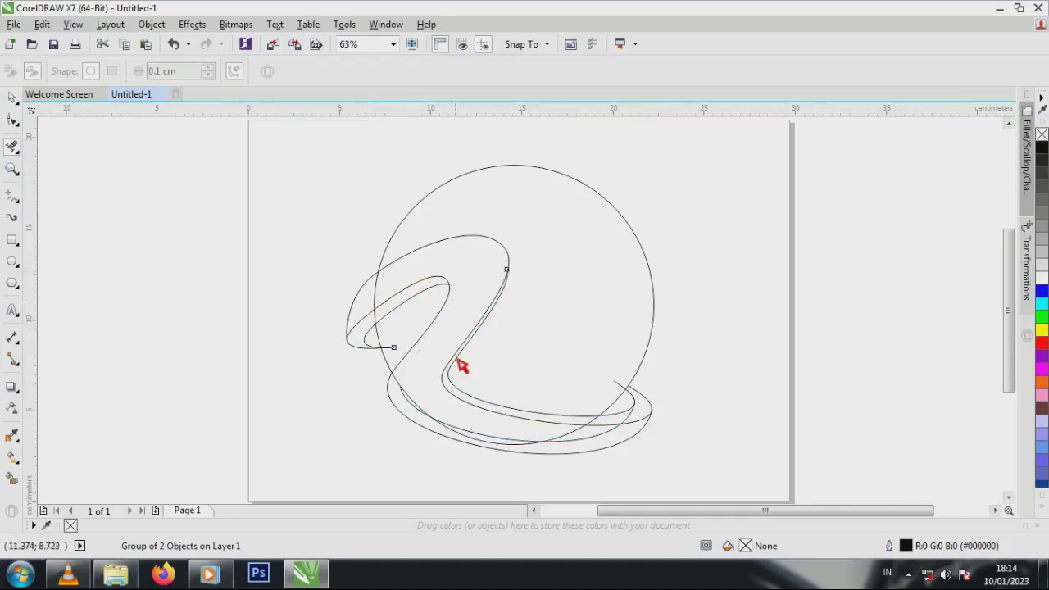
click(498, 442)
click(603, 445)
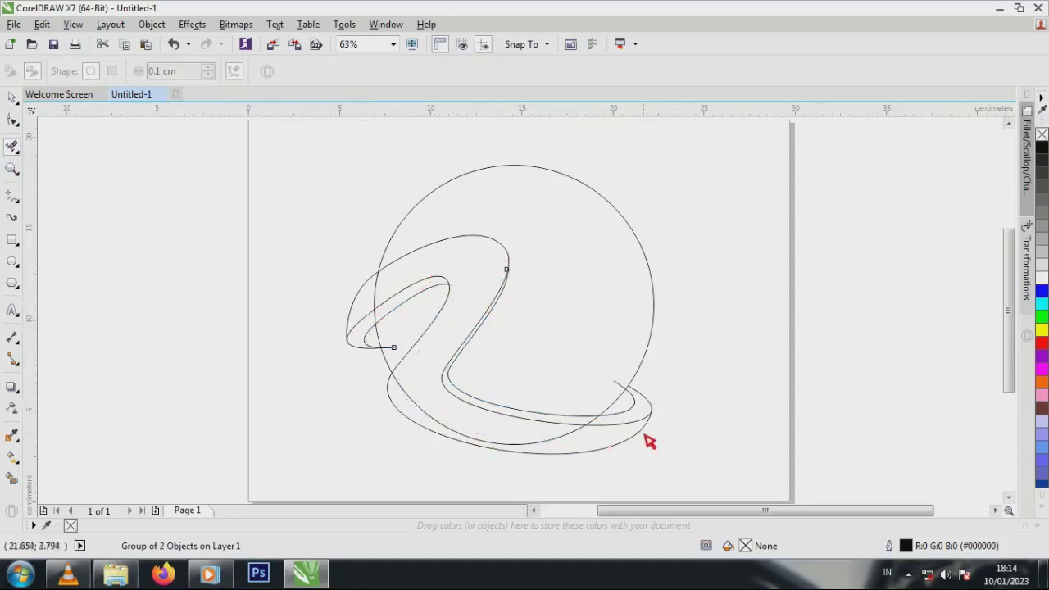
click(11, 98)
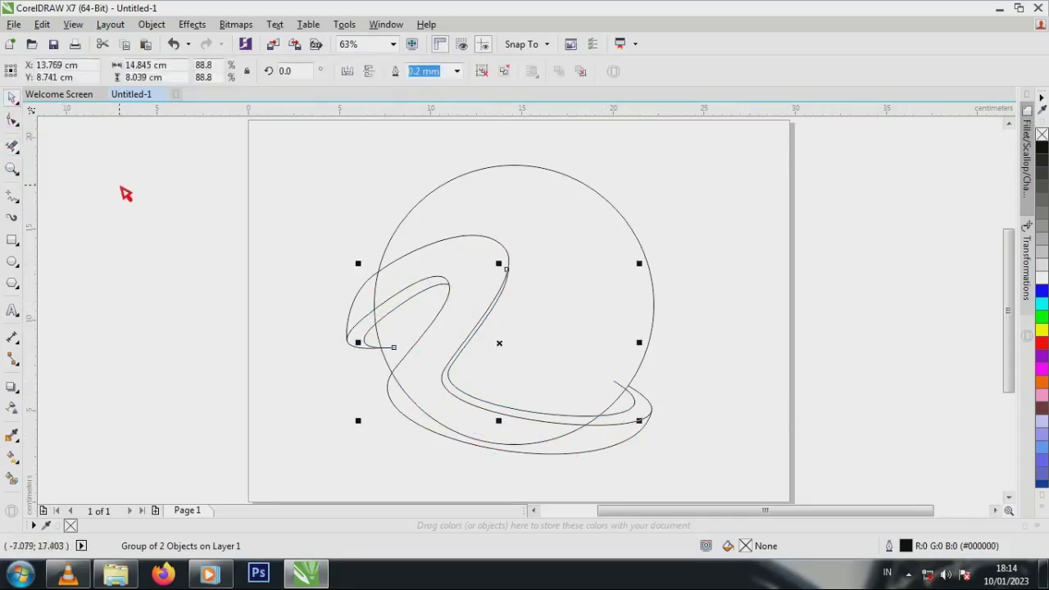
click(126, 188)
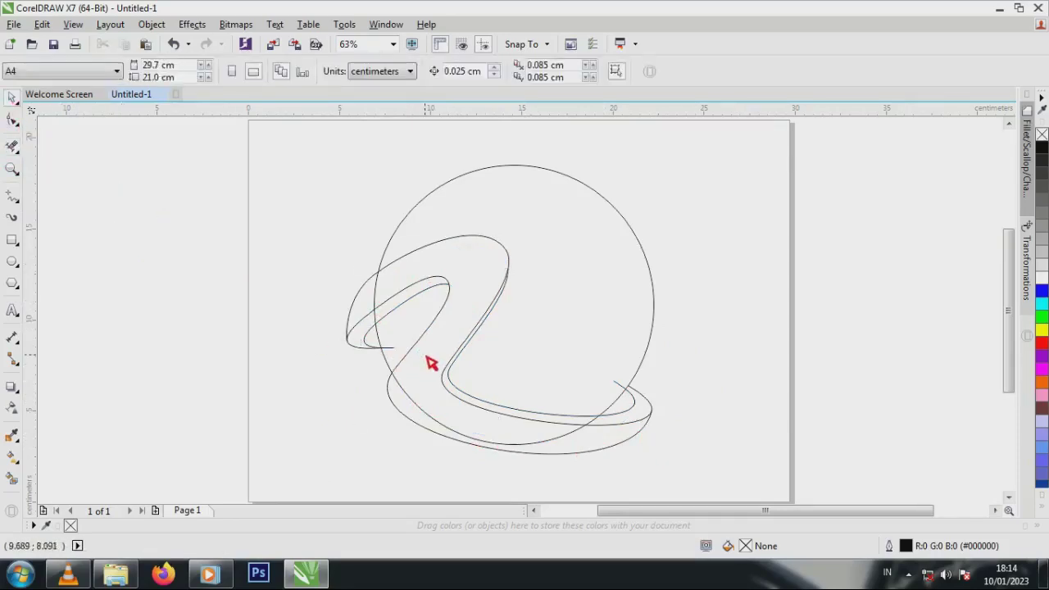
Draw a Pen curve about 15.4 by 7.7 cm from the left tip over the upper bends, down inside the S, to the circle's lower right.
click(15, 199)
click(14, 199)
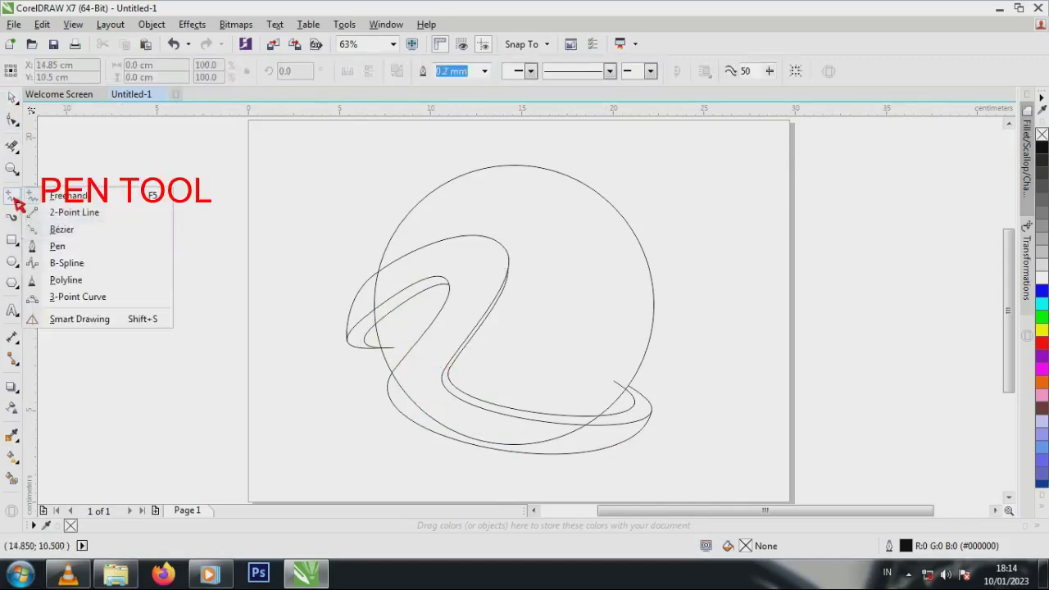
click(72, 252)
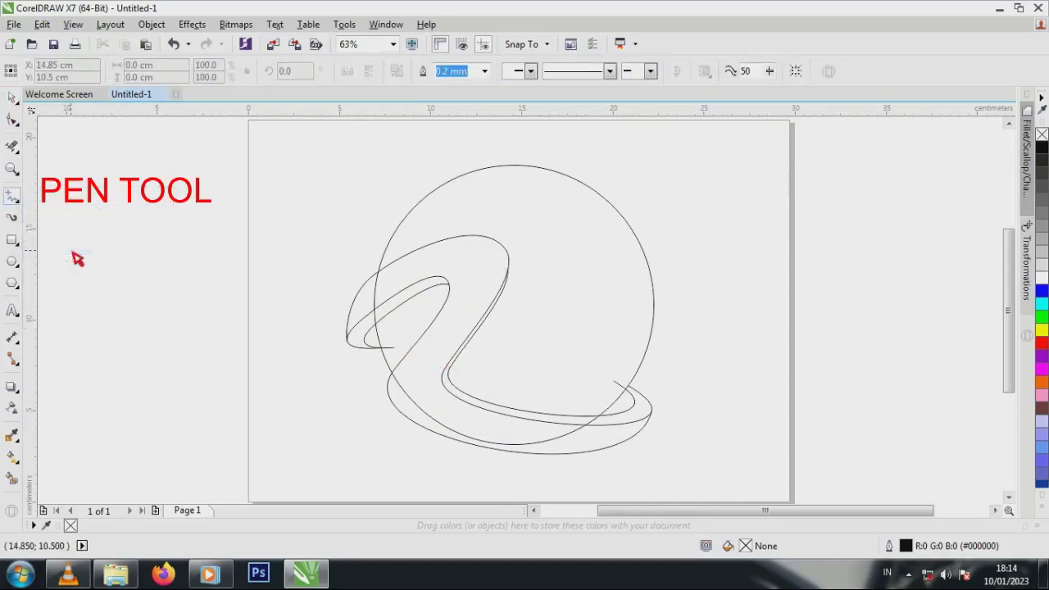
click(357, 382)
click(381, 347)
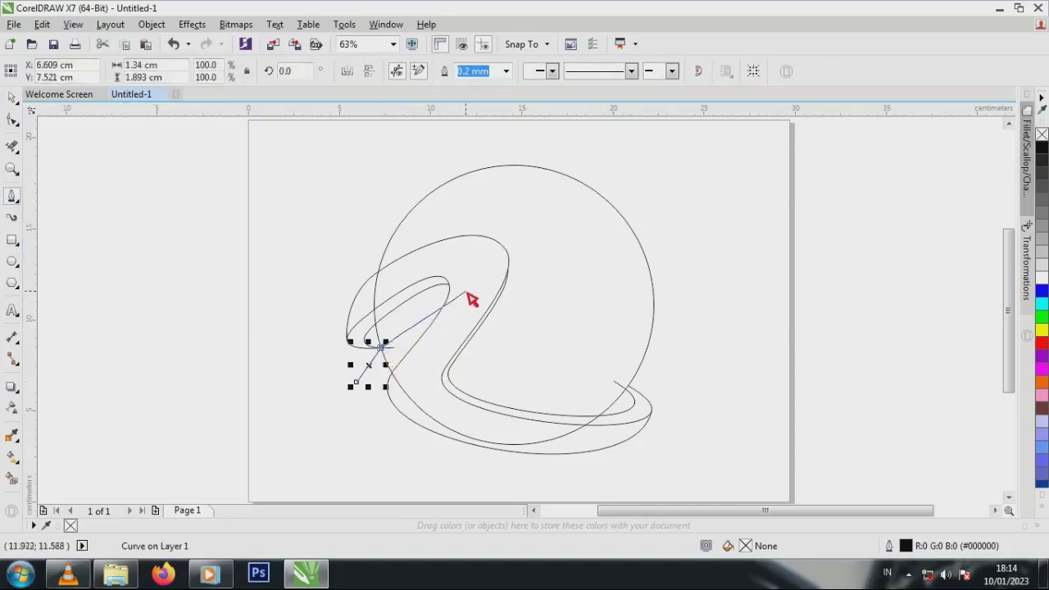
drag(470, 292, 534, 293)
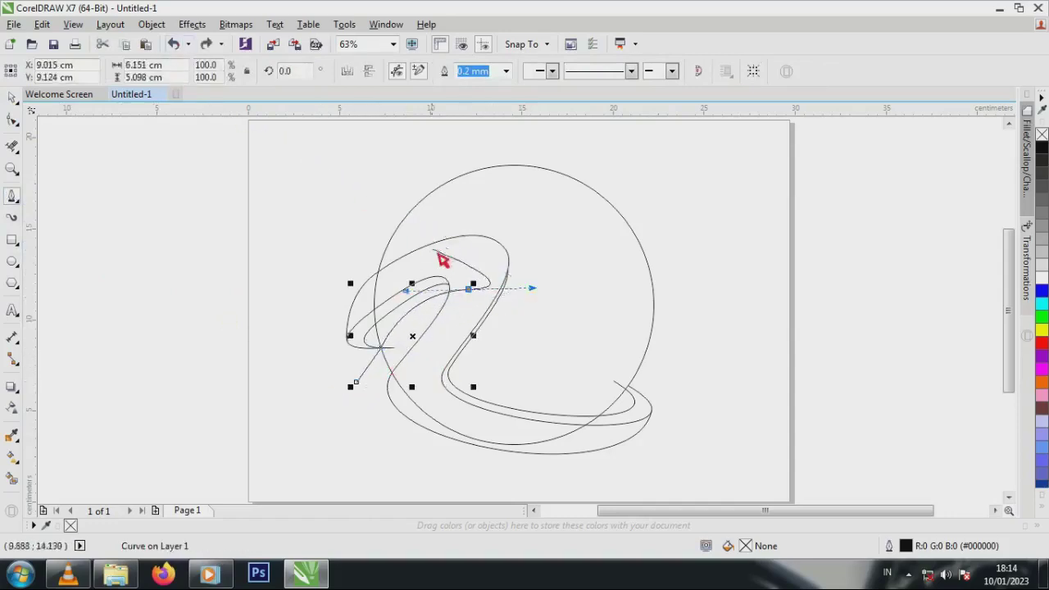
click(508, 256)
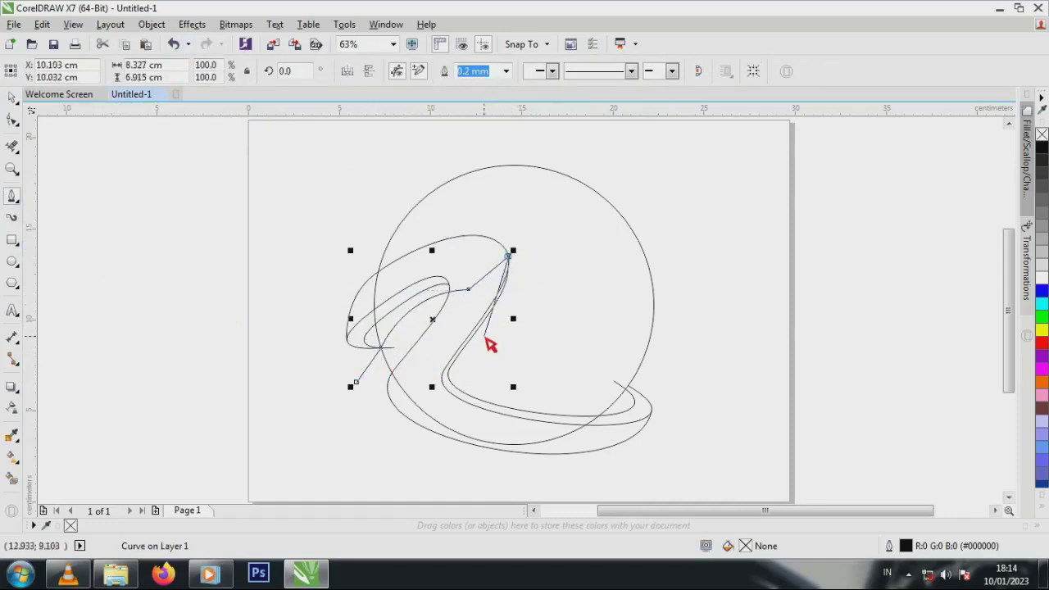
drag(484, 337, 449, 391)
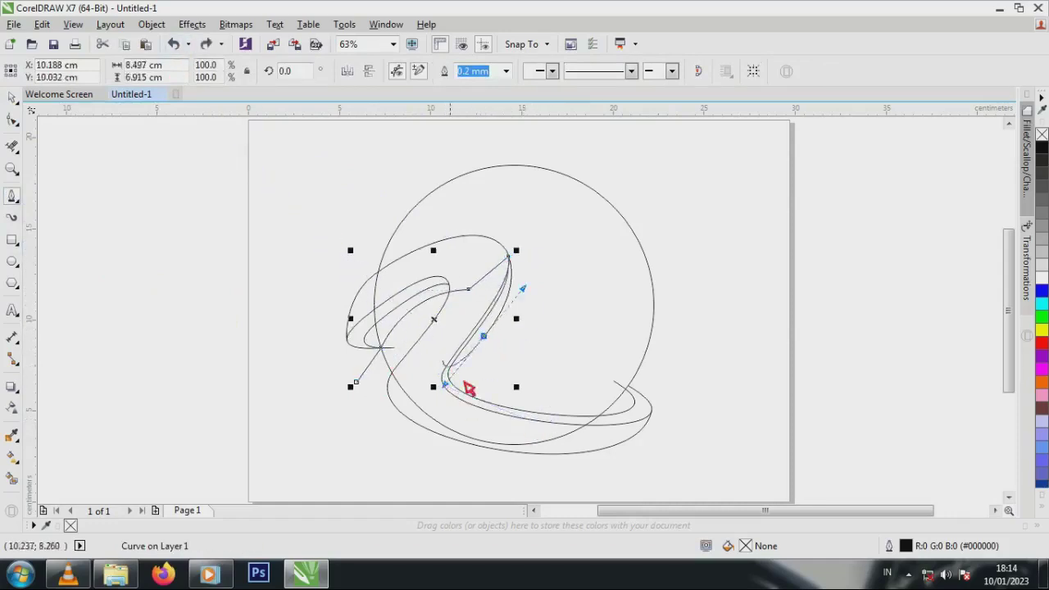
drag(629, 398, 750, 371)
click(629, 393)
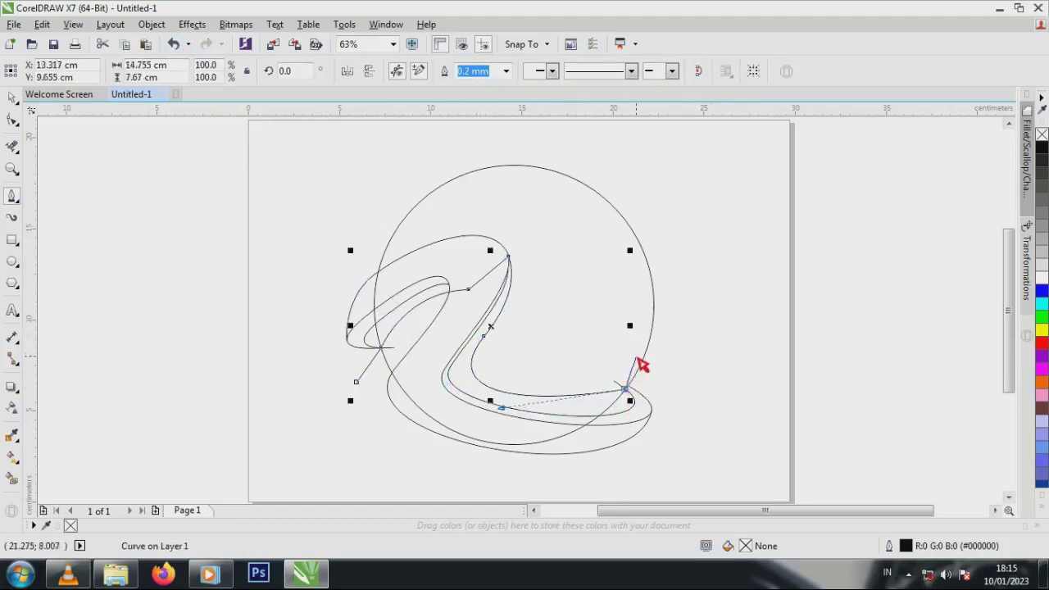
click(637, 354)
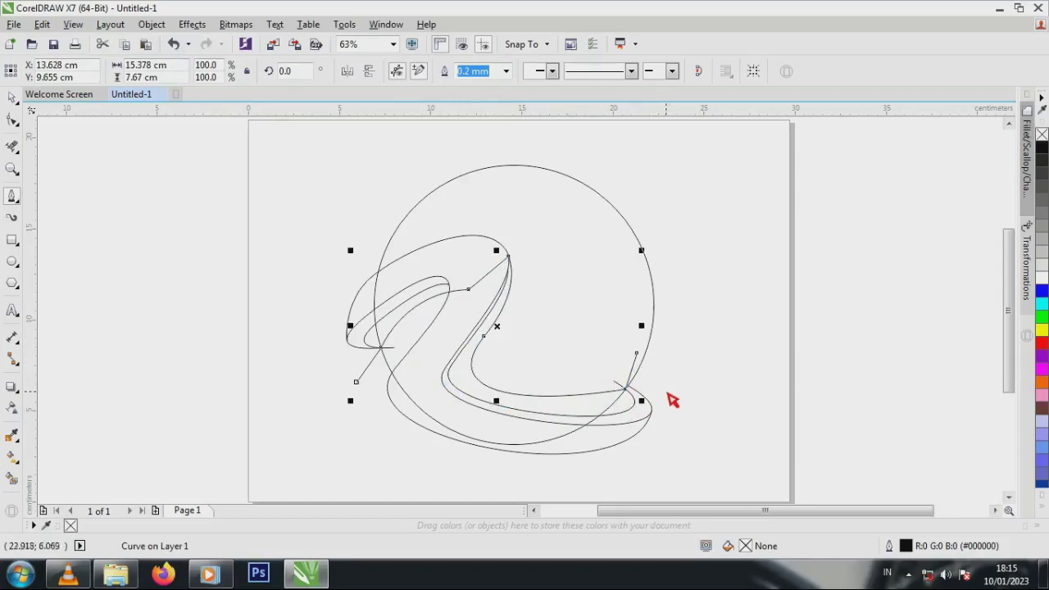
Reshape the Pen curve's upper-left section by moving its bend node up and right and adjusting the neighbouring handles.
click(13, 120)
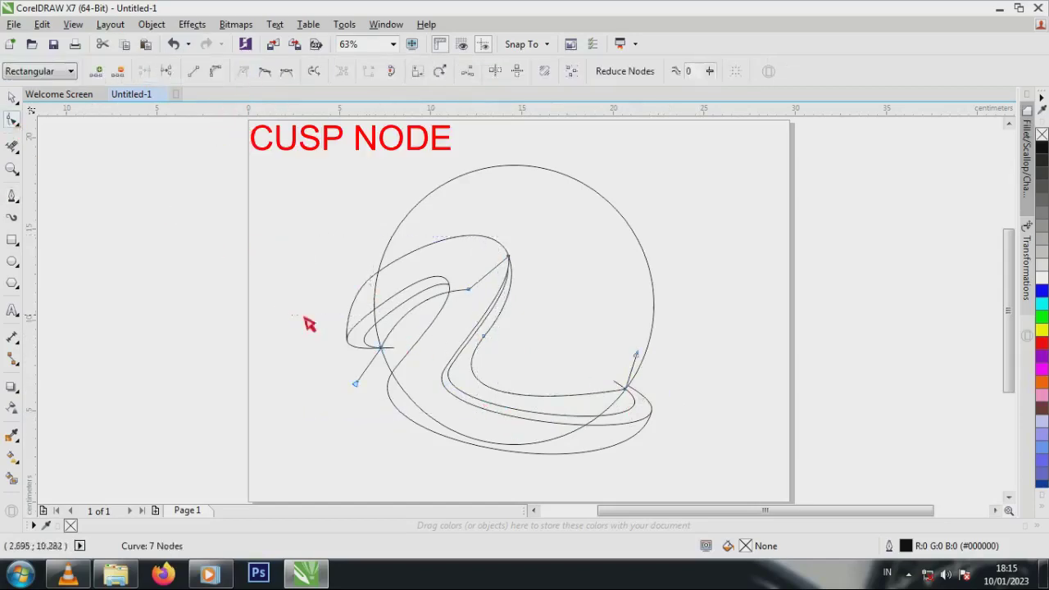
drag(294, 317, 402, 371)
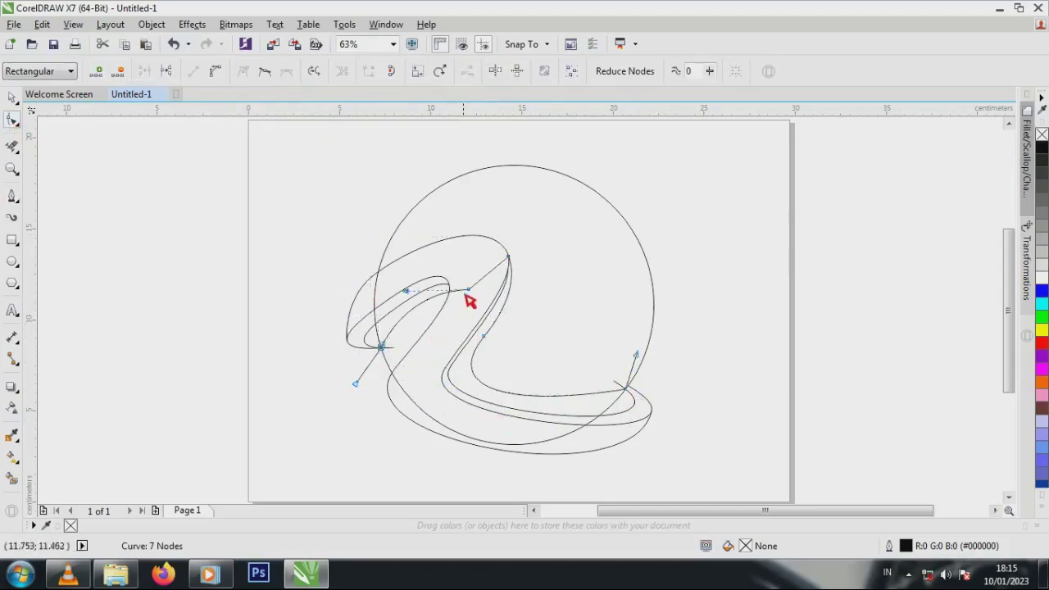
drag(468, 290, 480, 282)
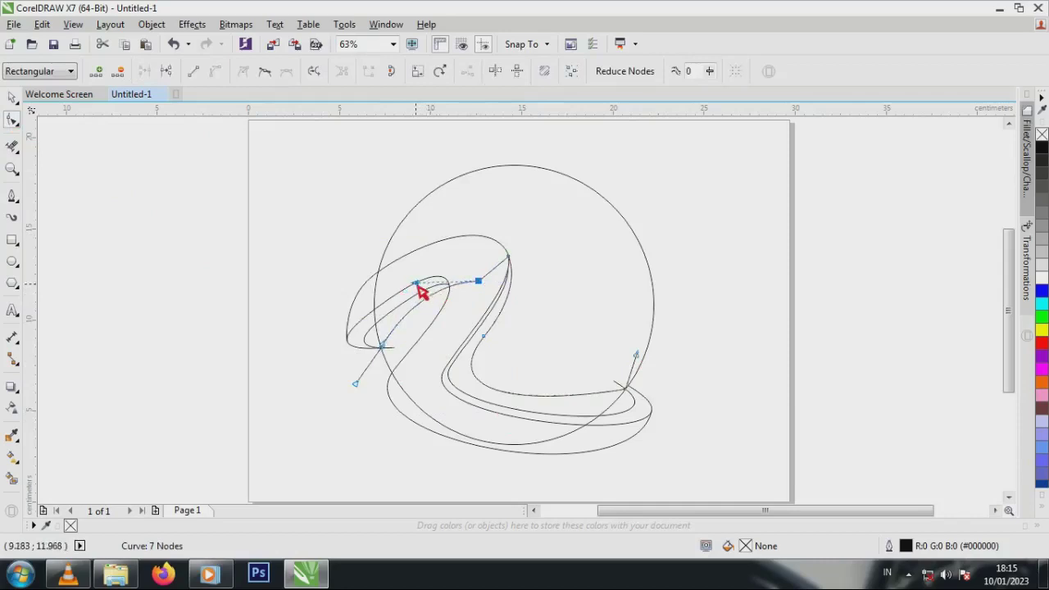
drag(418, 284, 428, 287)
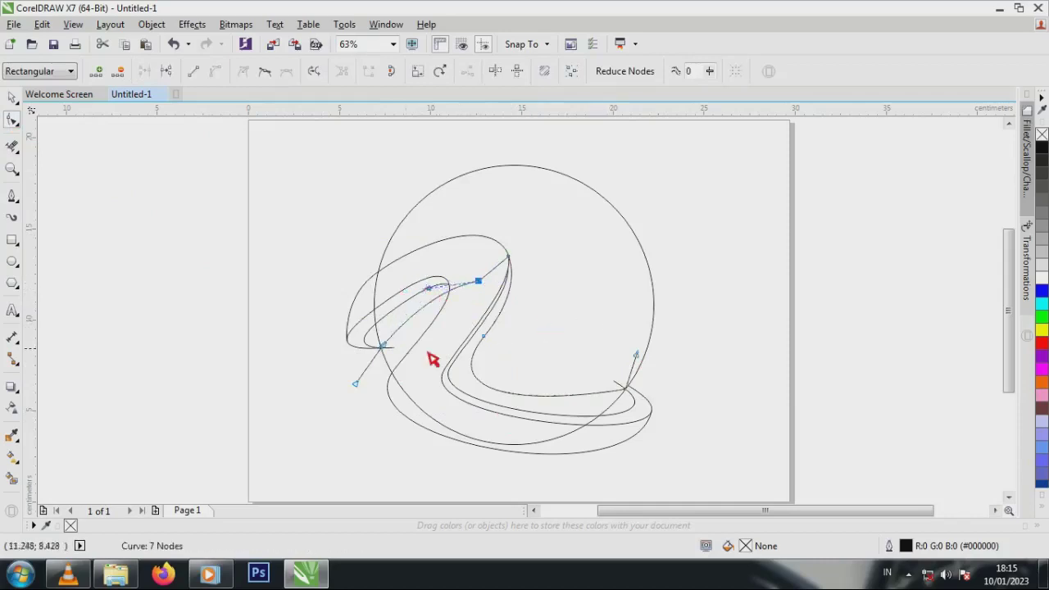
drag(389, 350, 387, 346)
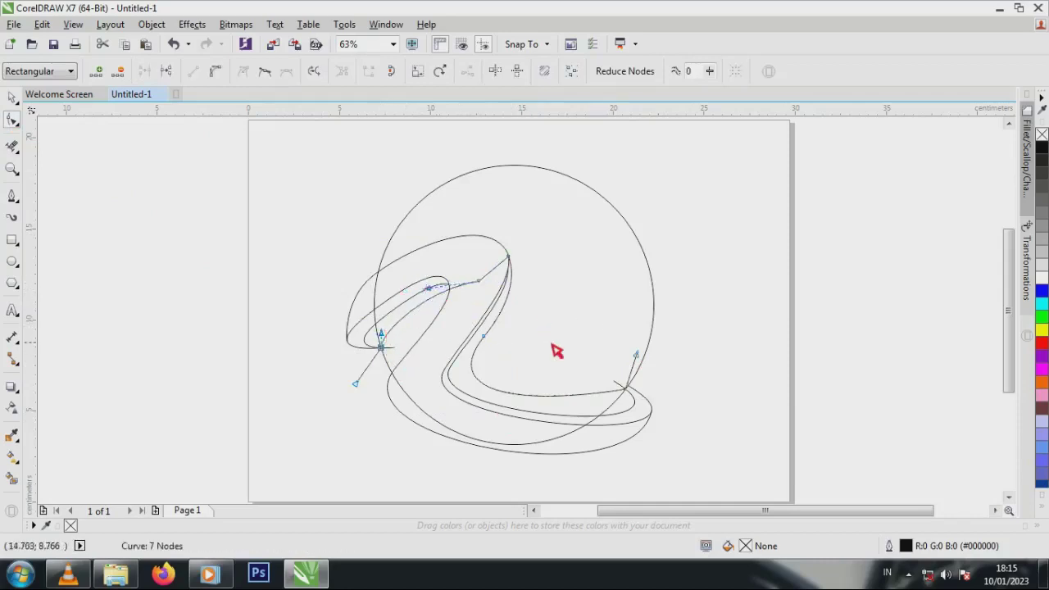
click(695, 343)
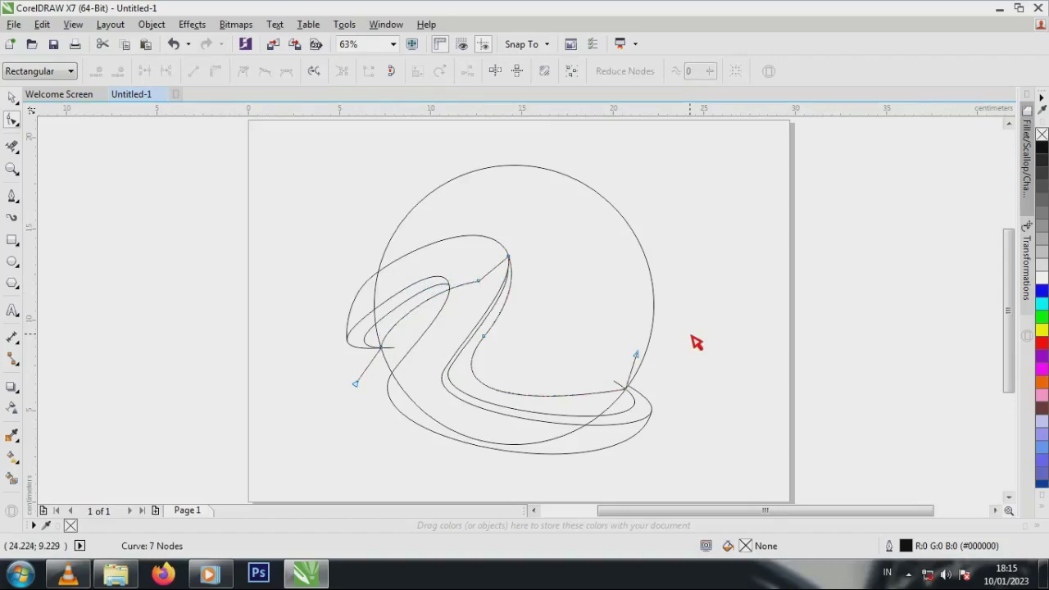
click(11, 98)
click(111, 195)
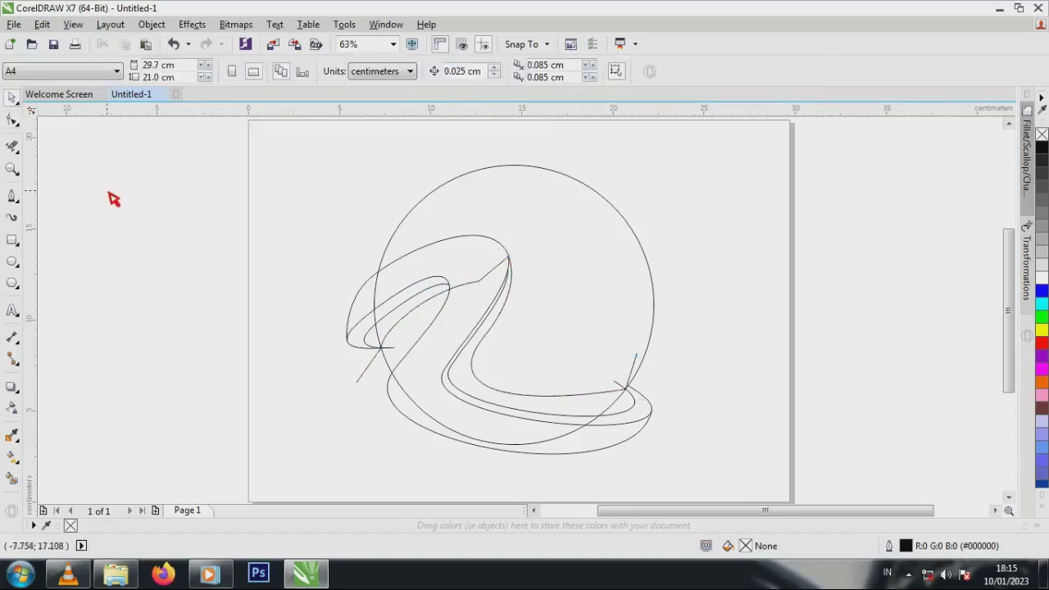
Delete the Pen curve's segment between the inner and outer S-curves' upper bends with Virtual Segment Delete.
click(11, 146)
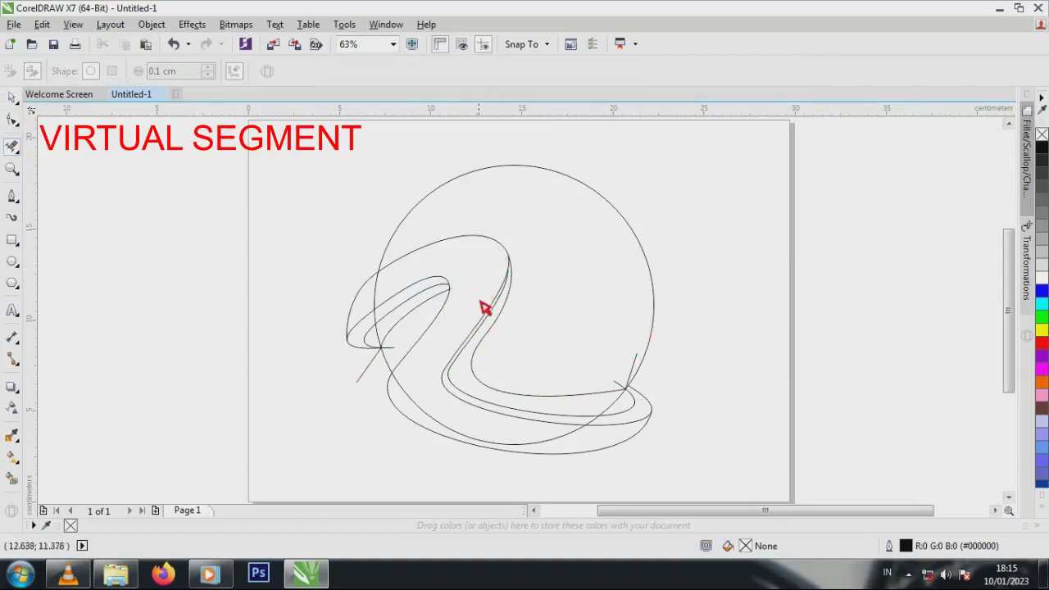
click(11, 98)
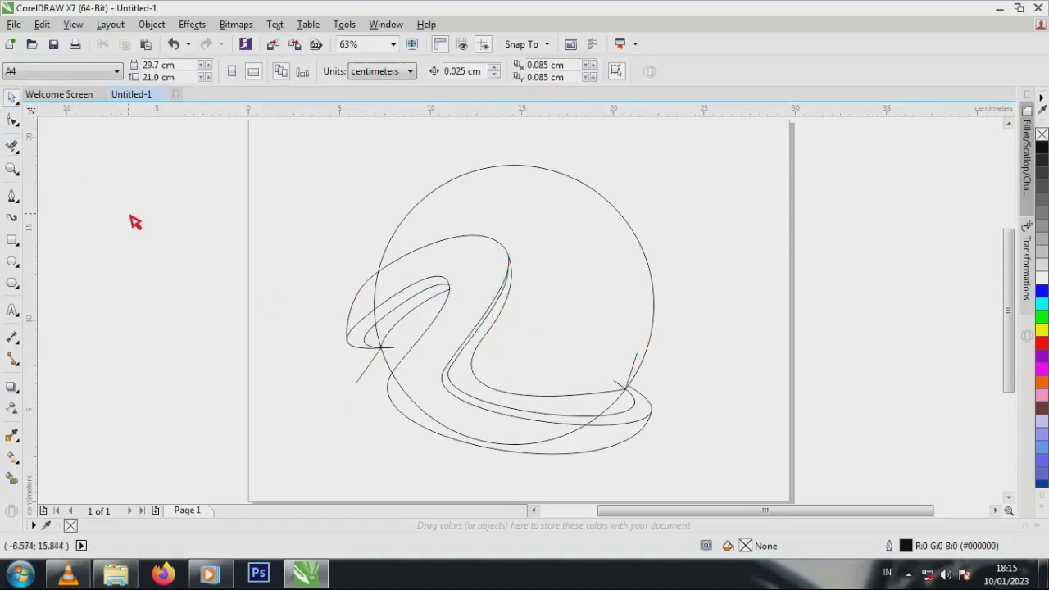
Ungroup all objects in the original full-size S-curve group.
click(405, 300)
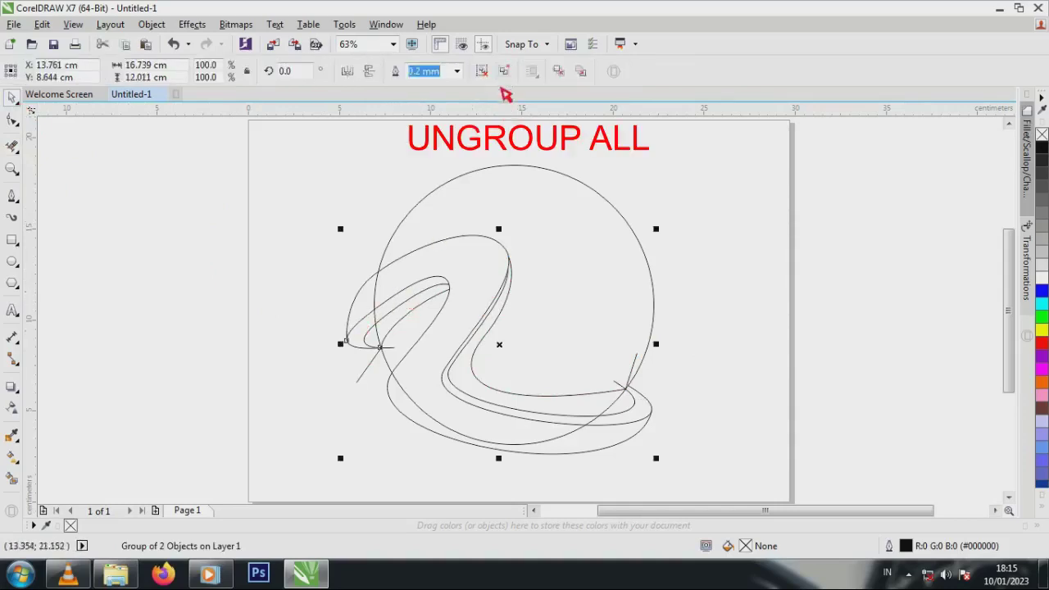
click(505, 71)
click(476, 138)
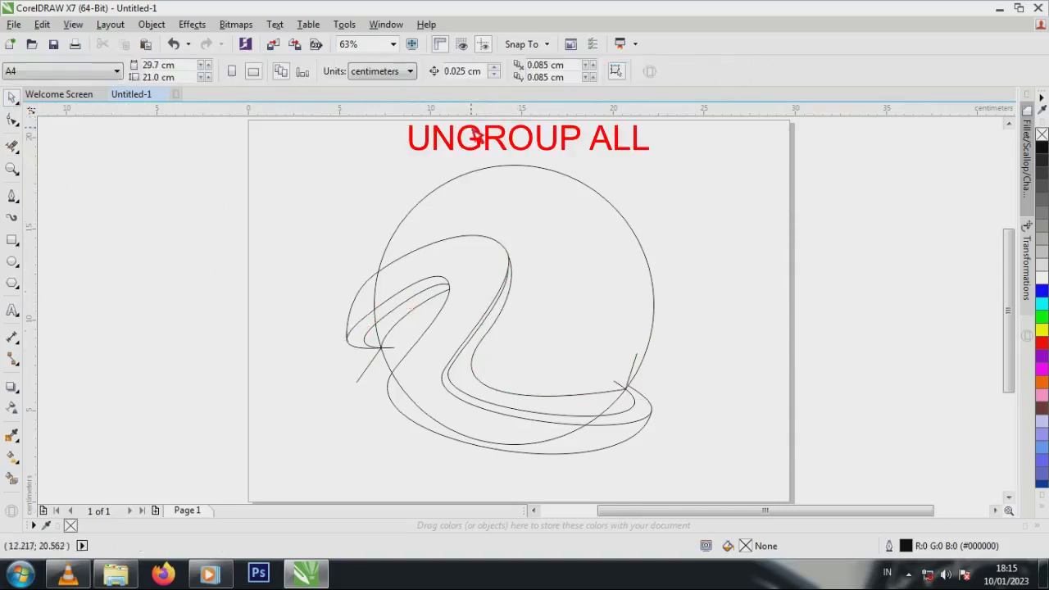
Duplicate the inner S-curve in place and nudge the copy's node on the circle's left edge upward in 0.025 cm increments.
click(400, 304)
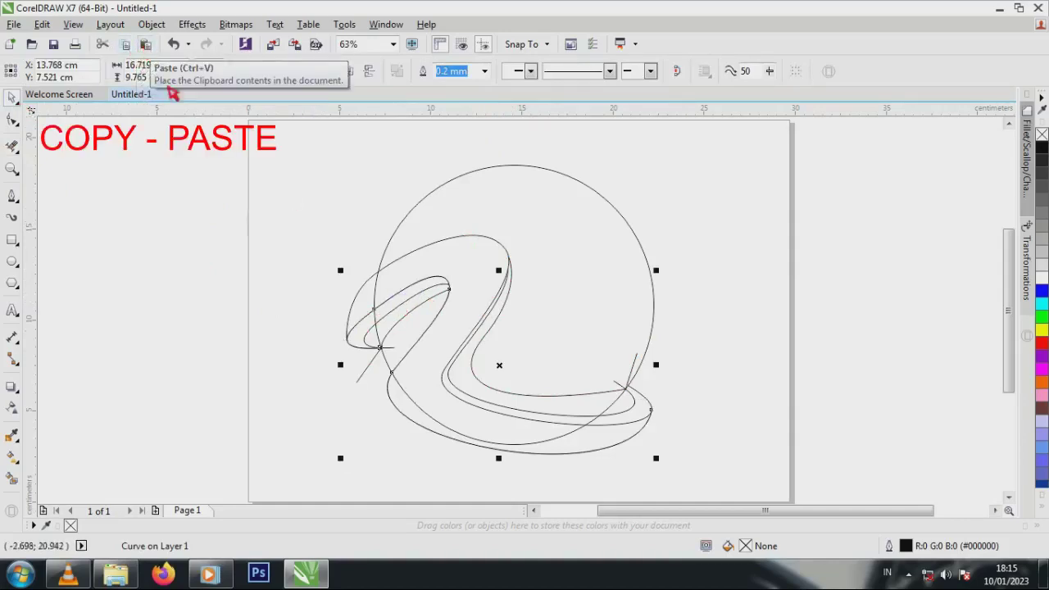
click(17, 127)
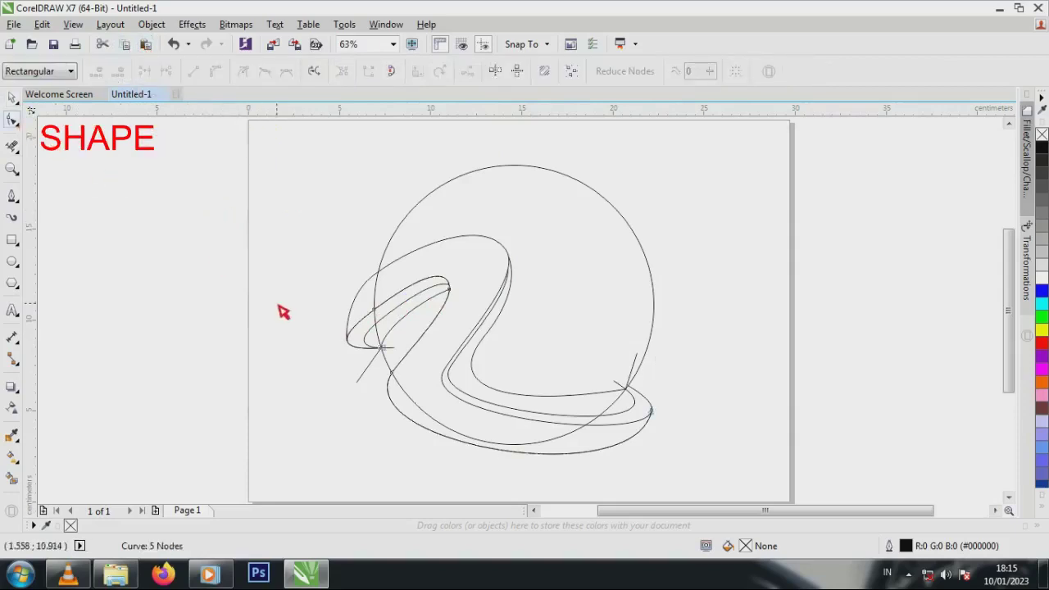
click(378, 311)
key(Up)
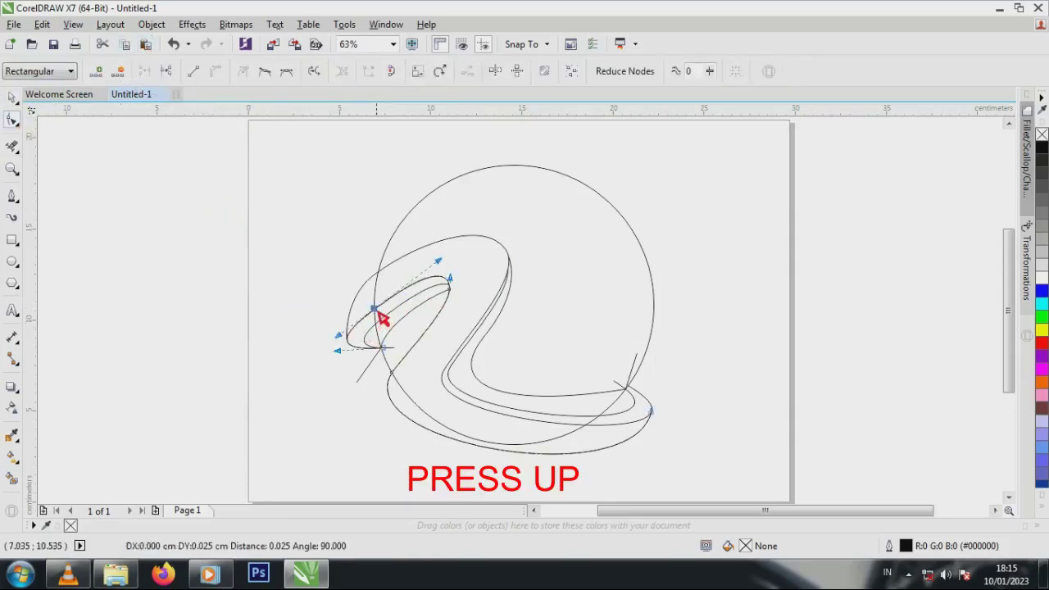
key(Up)
key(Up)
key(Up)
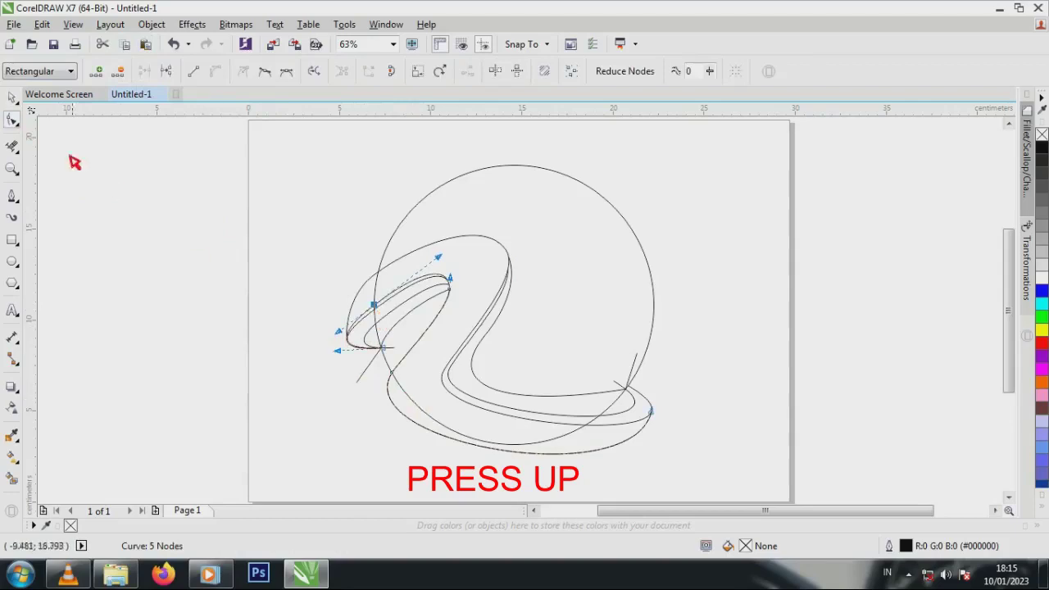
click(12, 99)
click(150, 213)
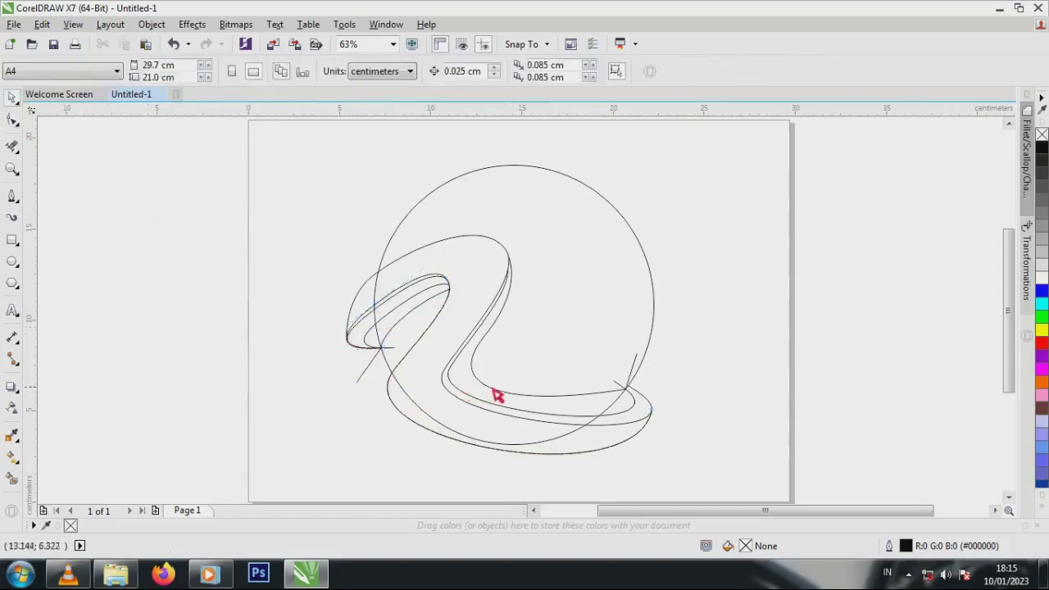
Nudge the inner S-curve copy's node at the inner lower bend to the left to form another narrow strip.
click(507, 253)
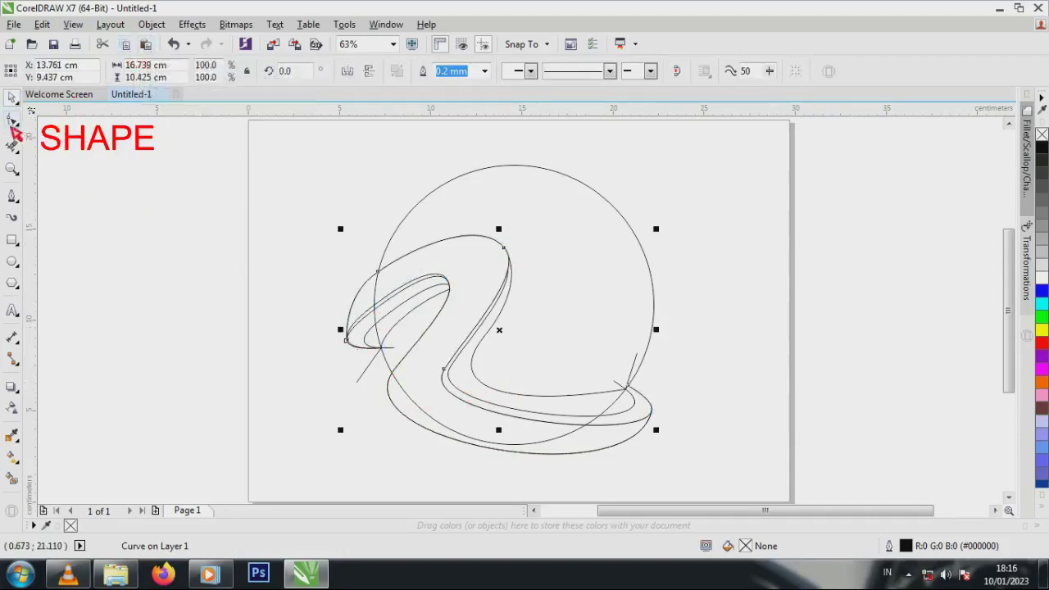
click(12, 120)
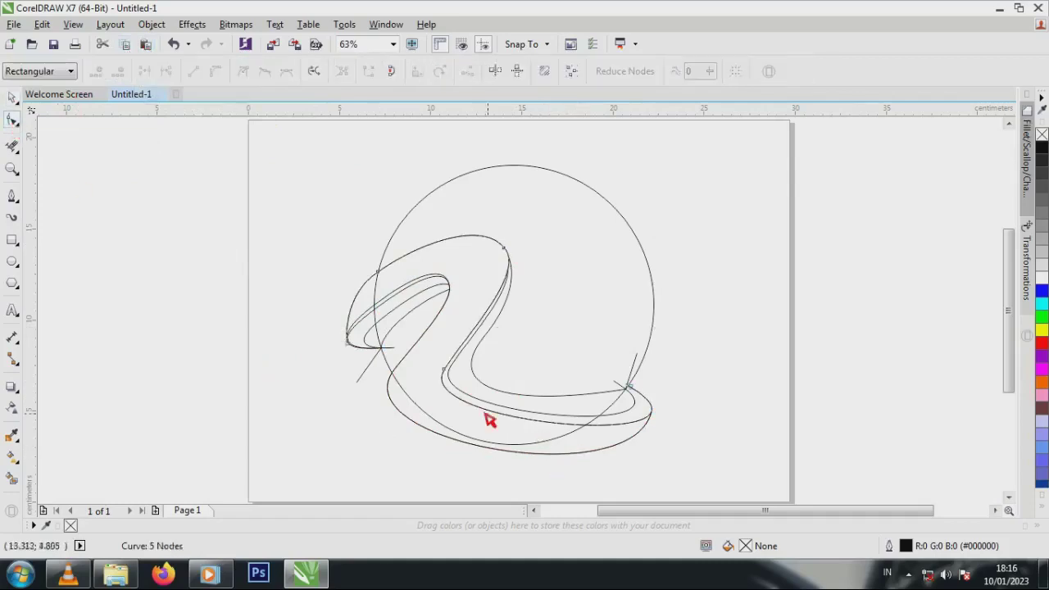
click(444, 371)
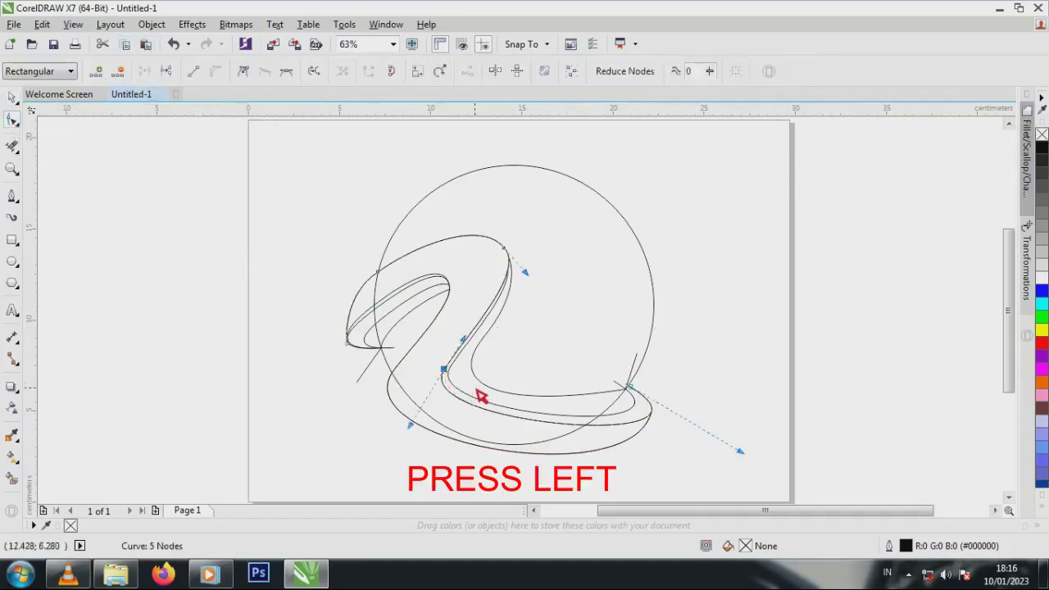
drag(443, 370, 439, 372)
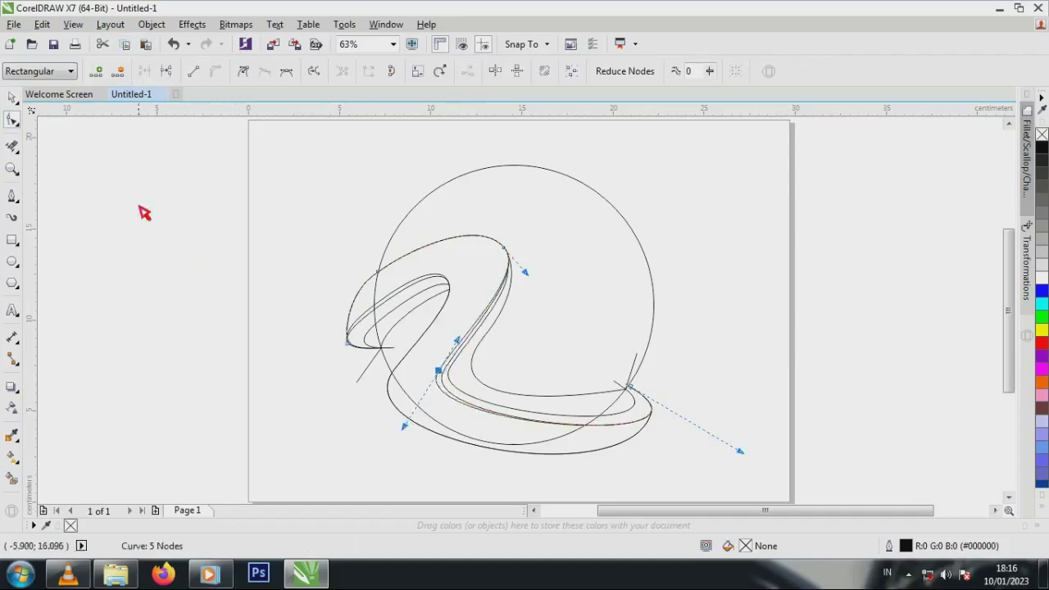
click(11, 98)
click(205, 200)
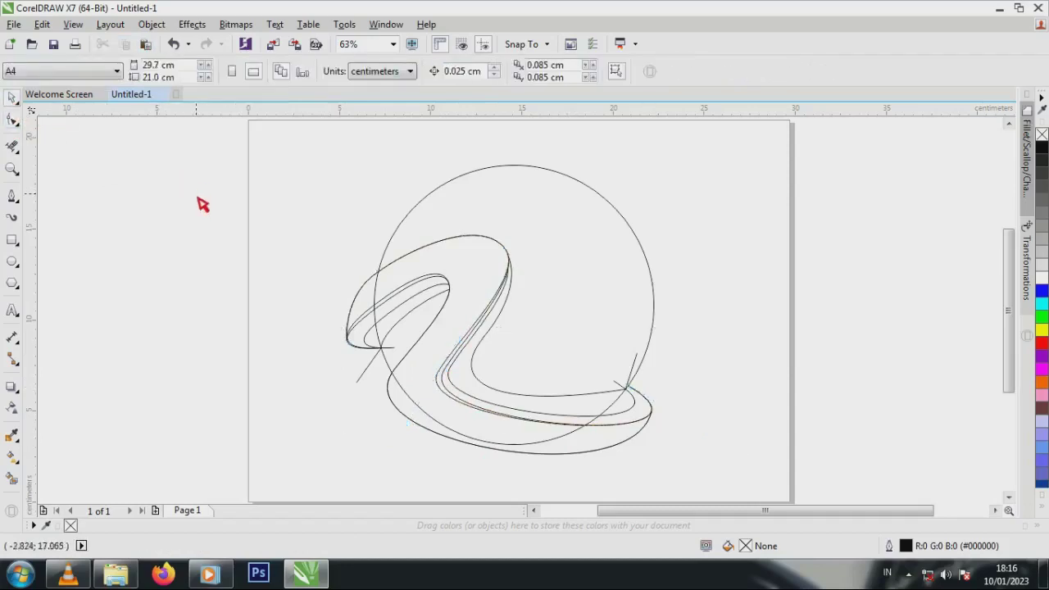
Group the six S-shaped curves, leaving out the circle, and set the group's outline width to Hairline.
drag(254, 227, 687, 482)
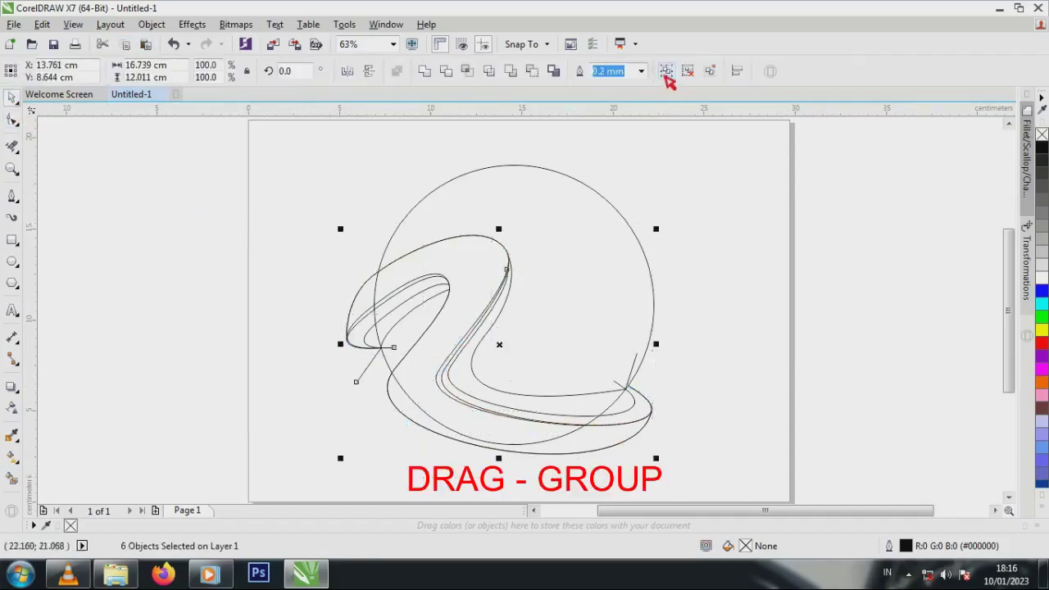
click(665, 72)
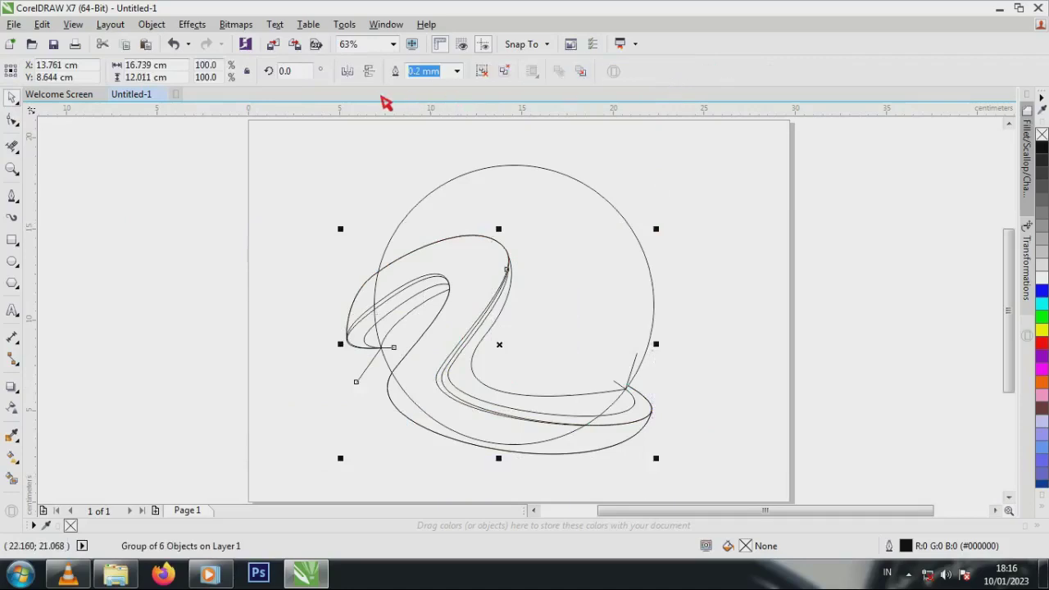
click(457, 71)
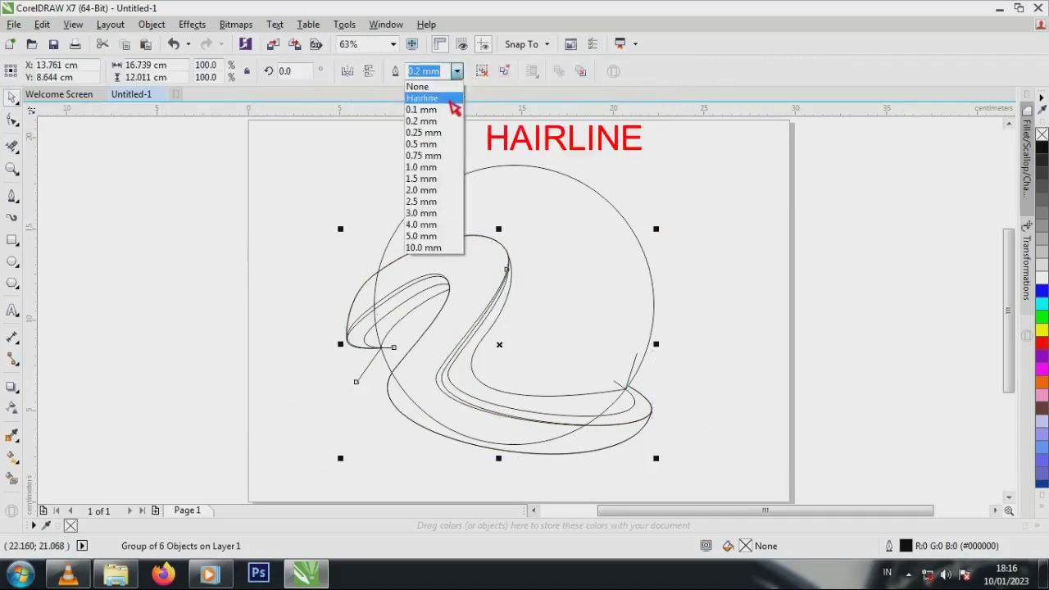
click(453, 97)
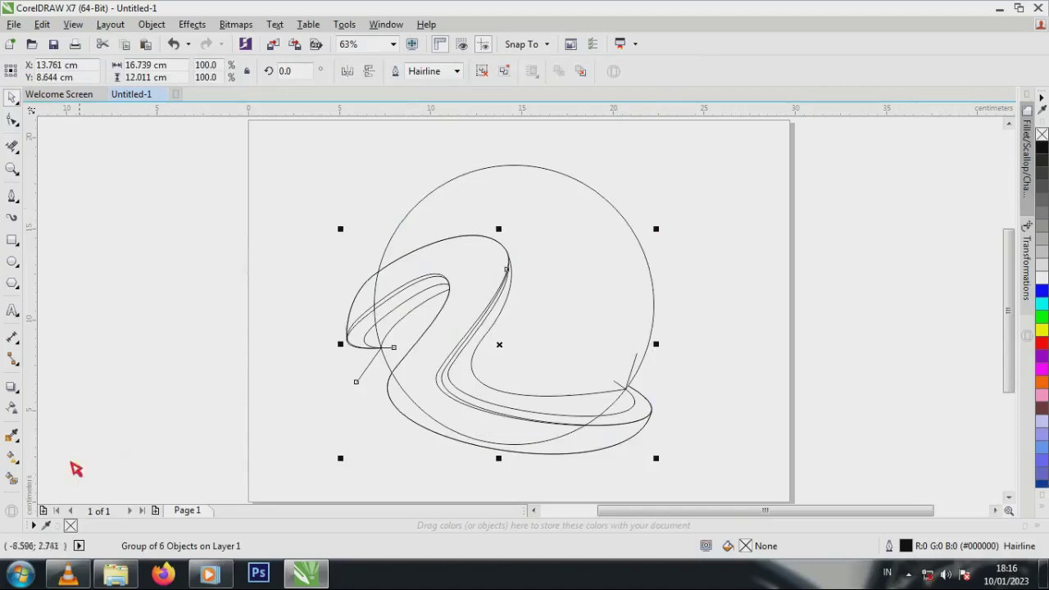
Smart Fill the right inner band, the left-end regions and the main upper ribbon in #666666 with a 0.2 mm outline.
click(12, 479)
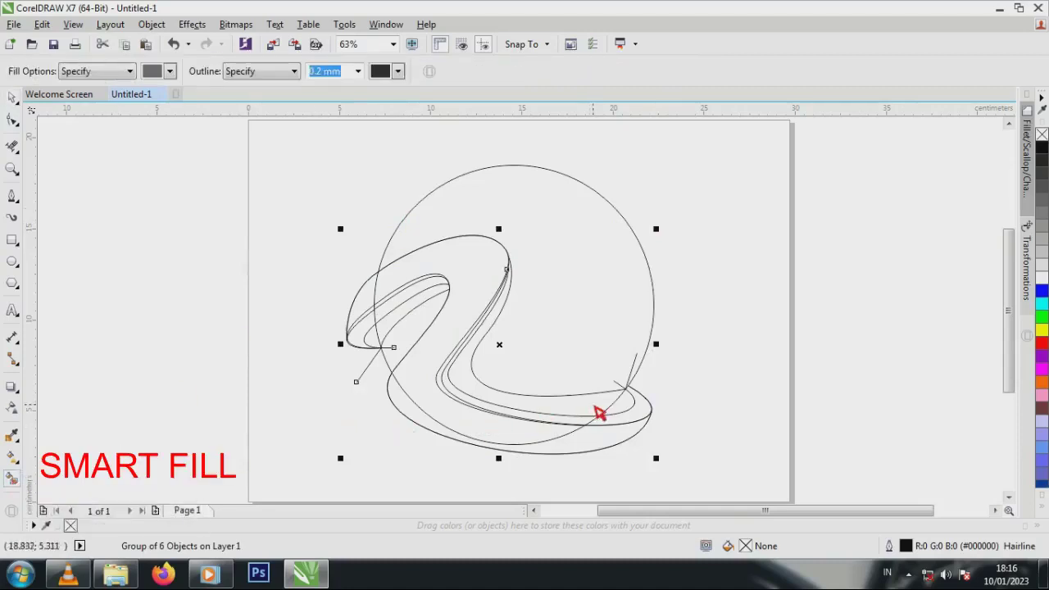
click(599, 414)
click(405, 330)
click(374, 340)
click(360, 336)
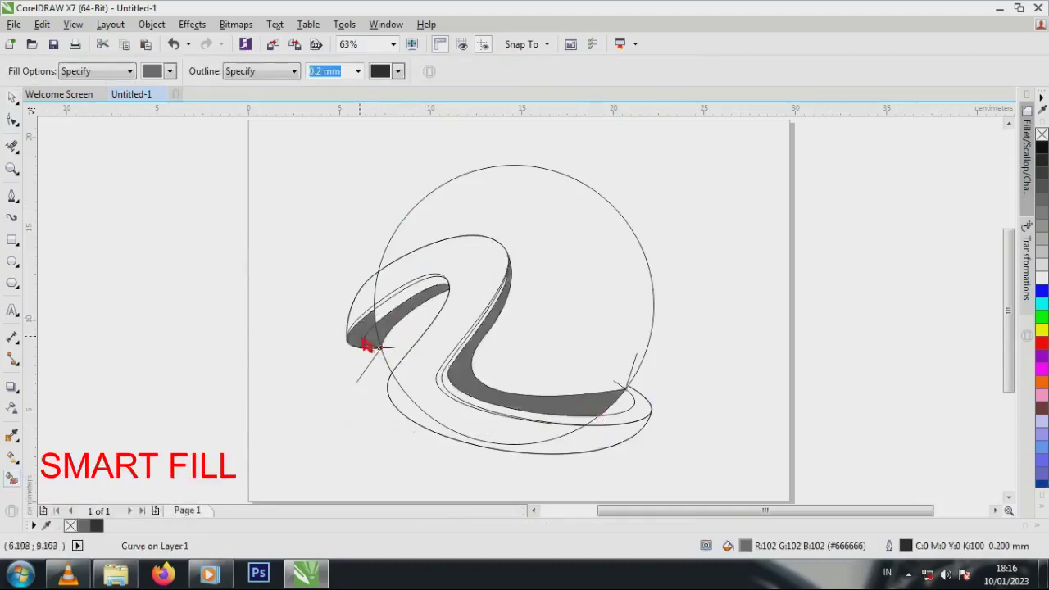
click(386, 304)
click(384, 300)
click(373, 312)
click(366, 302)
click(407, 284)
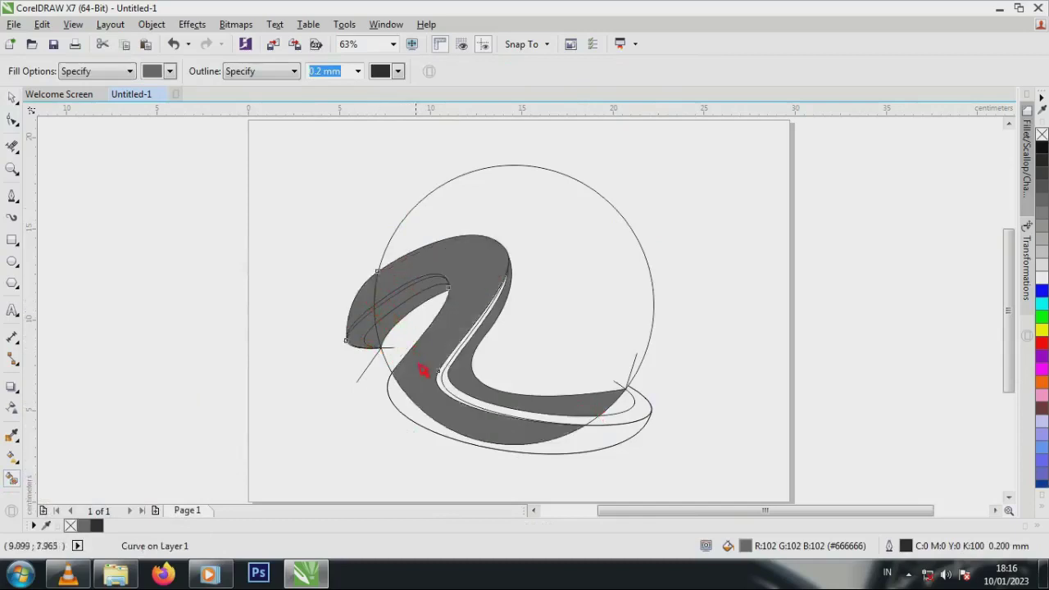
Smart Fill the remaining lower ribbon regions, the narrow strip and the right-end pieces in #666666.
click(418, 422)
click(451, 395)
click(595, 430)
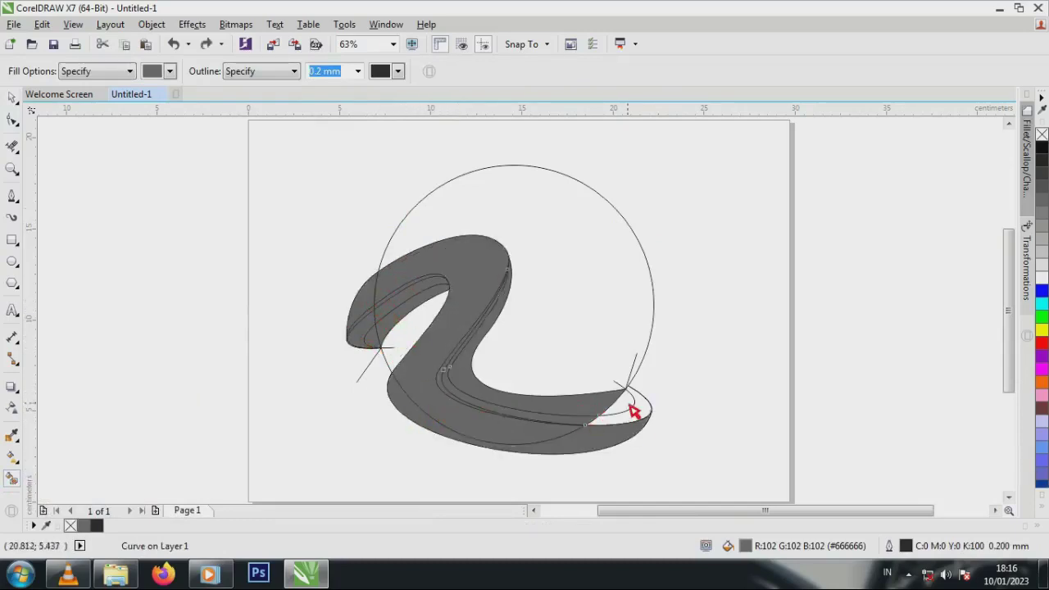
click(633, 413)
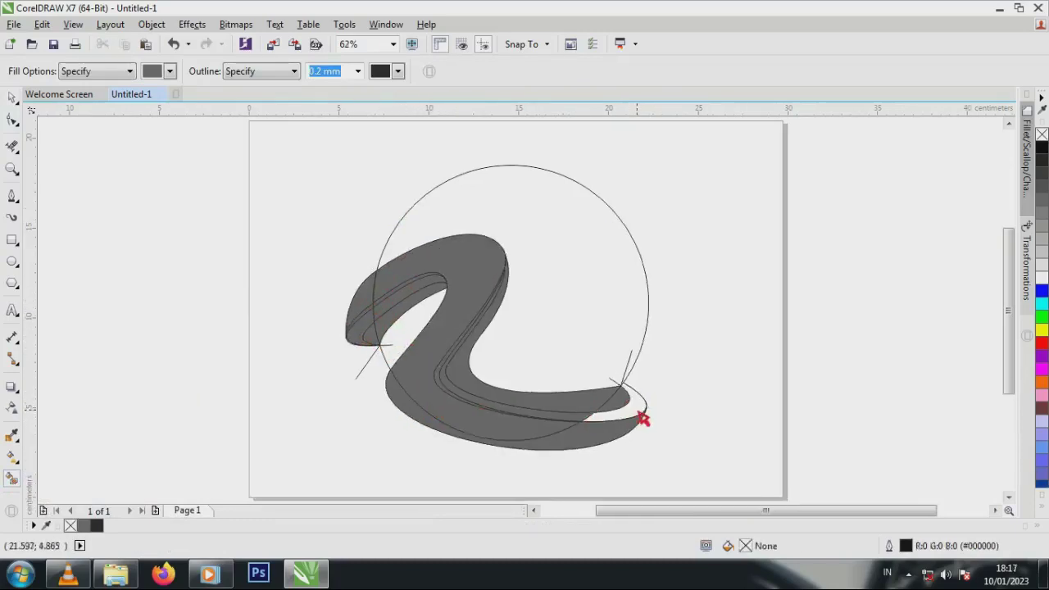
click(639, 412)
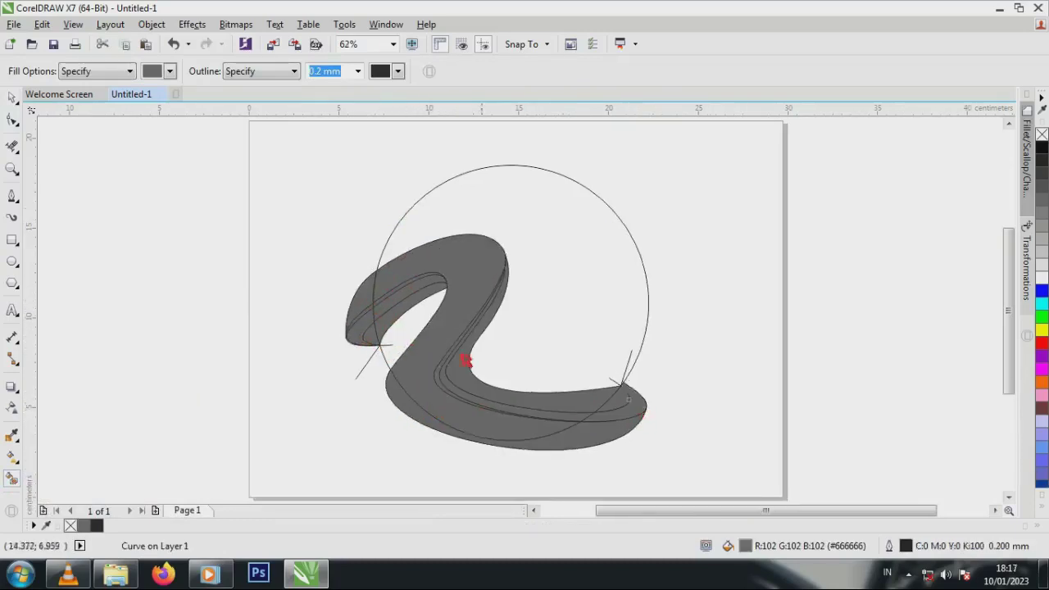
Delete the grouped guide curves, keeping the filled shapes and the circle.
click(13, 98)
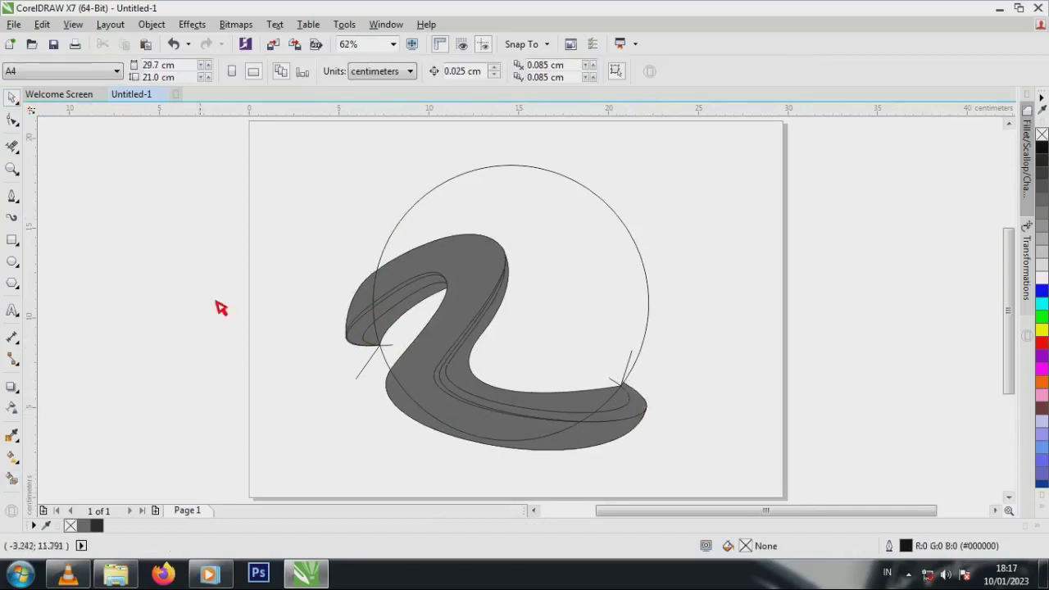
click(632, 375)
click(636, 377)
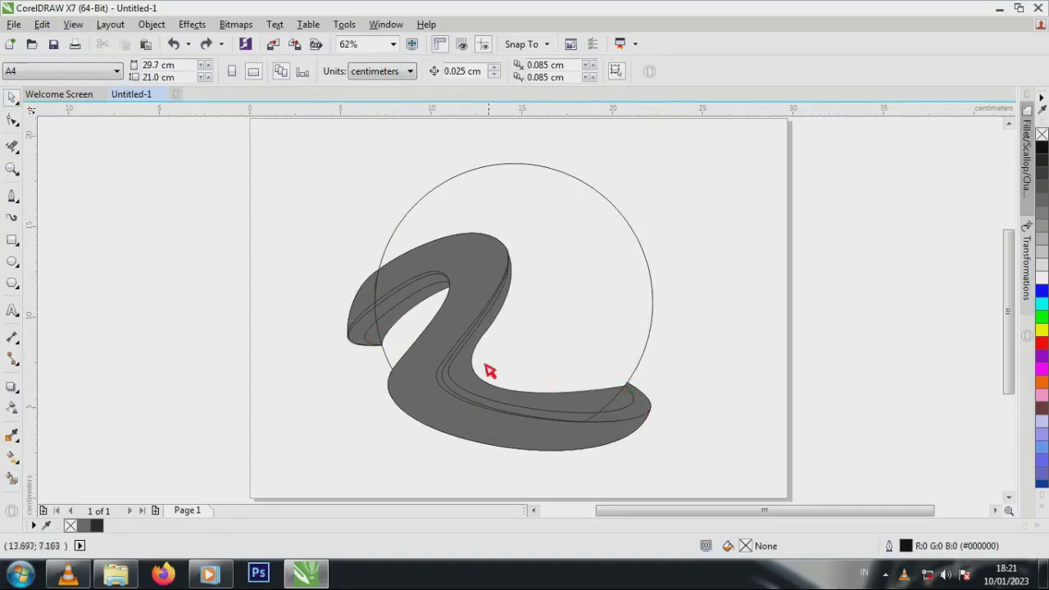
Weld the main ribbon's upper-left piece outside the circle to the rest of the main ribbon.
click(373, 323)
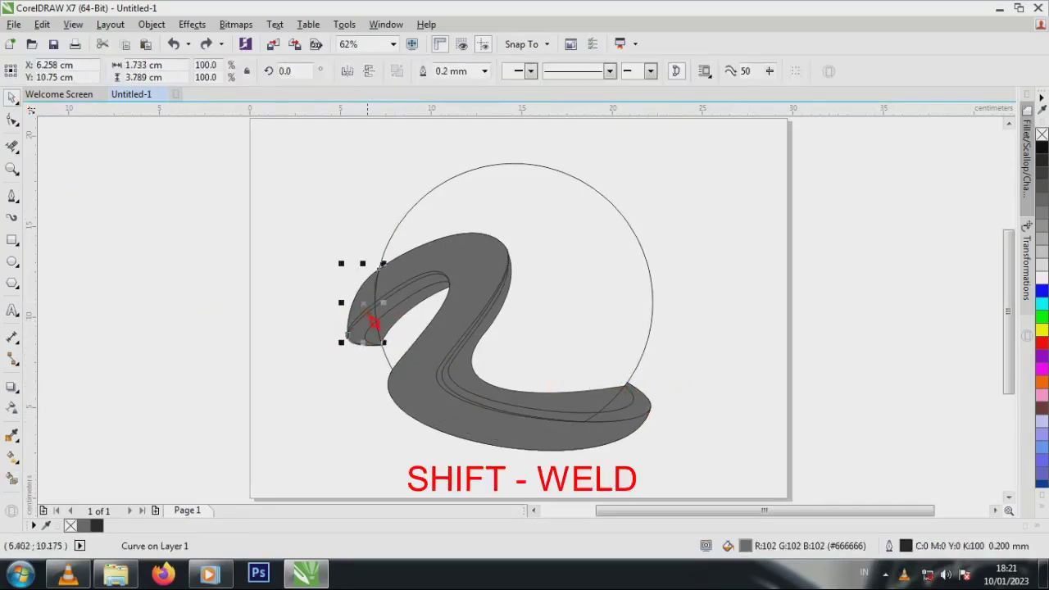
shift+click(441, 264)
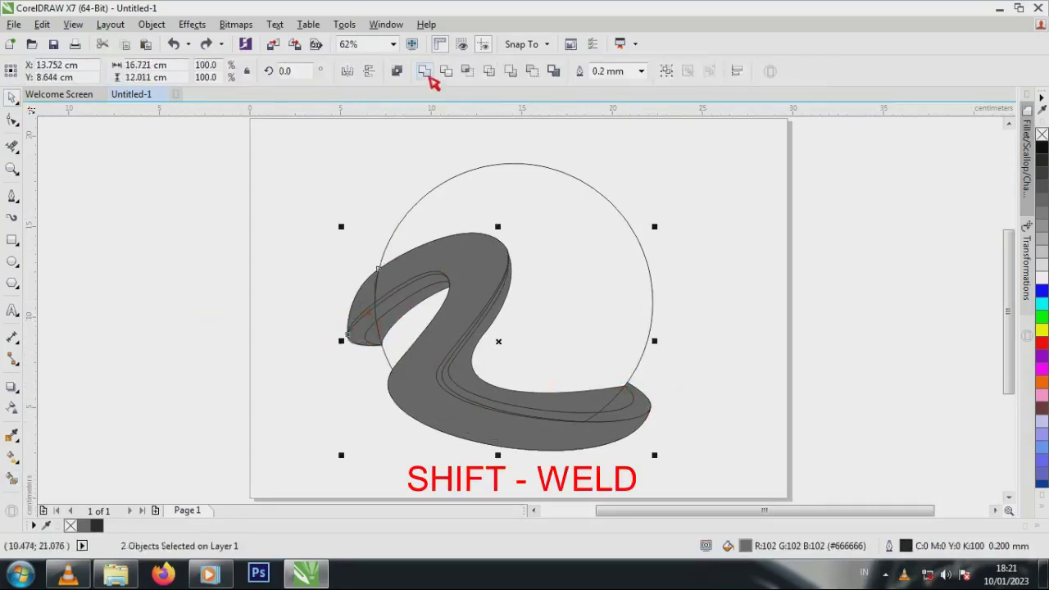
click(428, 74)
click(307, 338)
Weld the left-end pieces of the lower edge band together, and likewise the two pieces of the thin strip above it.
click(373, 332)
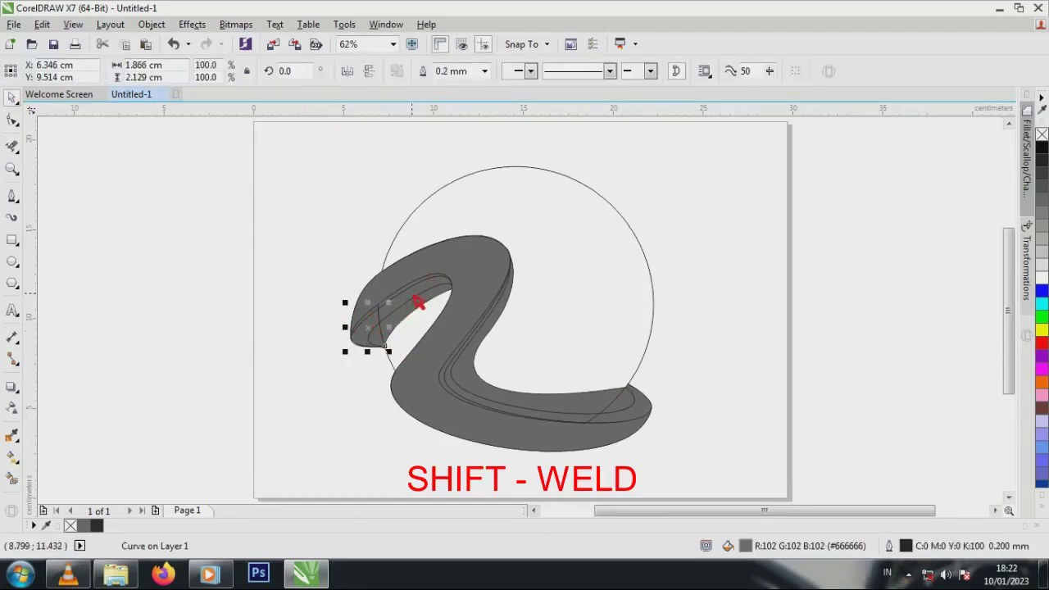
shift+click(416, 259)
click(423, 72)
click(334, 201)
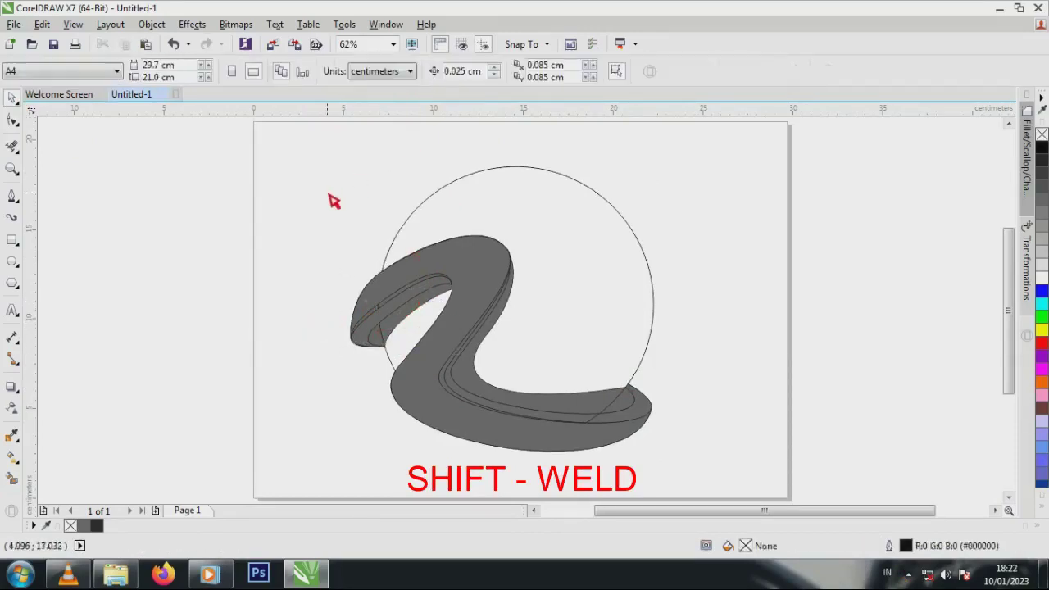
drag(263, 251, 382, 360)
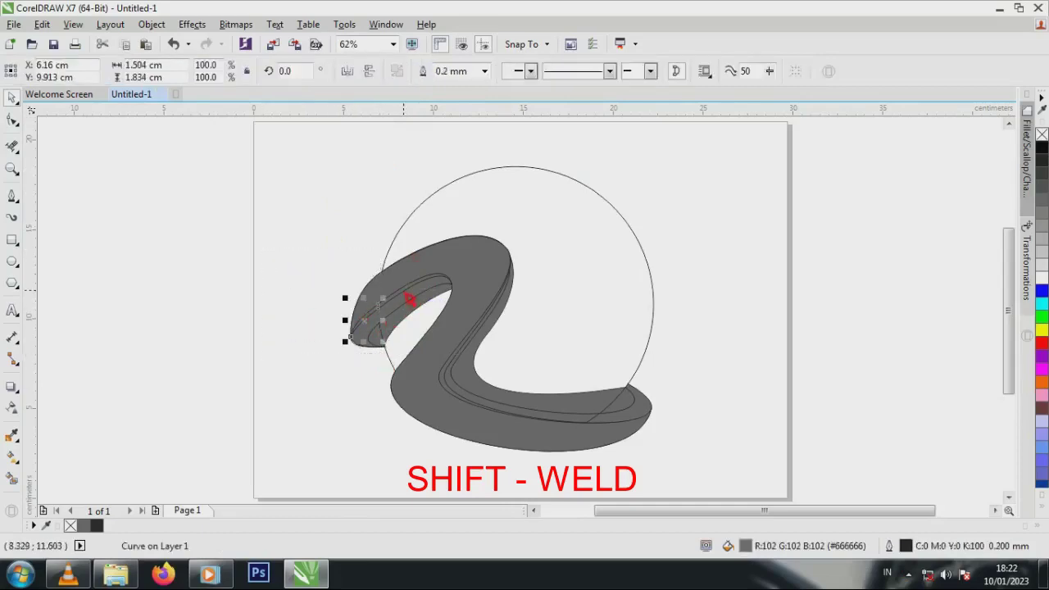
shift+click(407, 296)
click(424, 71)
click(333, 272)
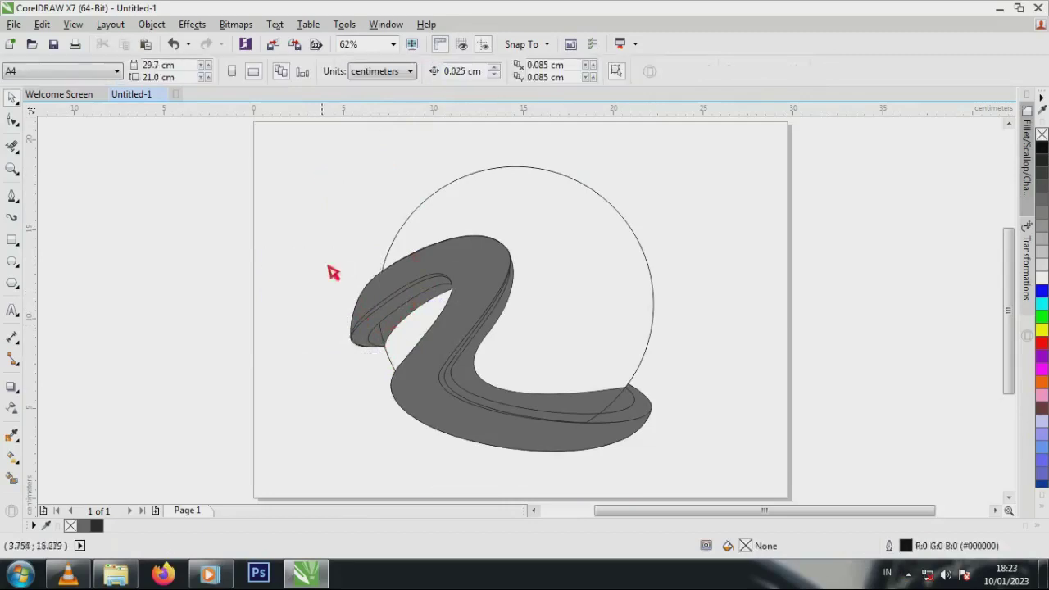
Fill the thin highlight strips along the ribbon's left arm and middle bend with light gray #B3B3B3.
click(379, 320)
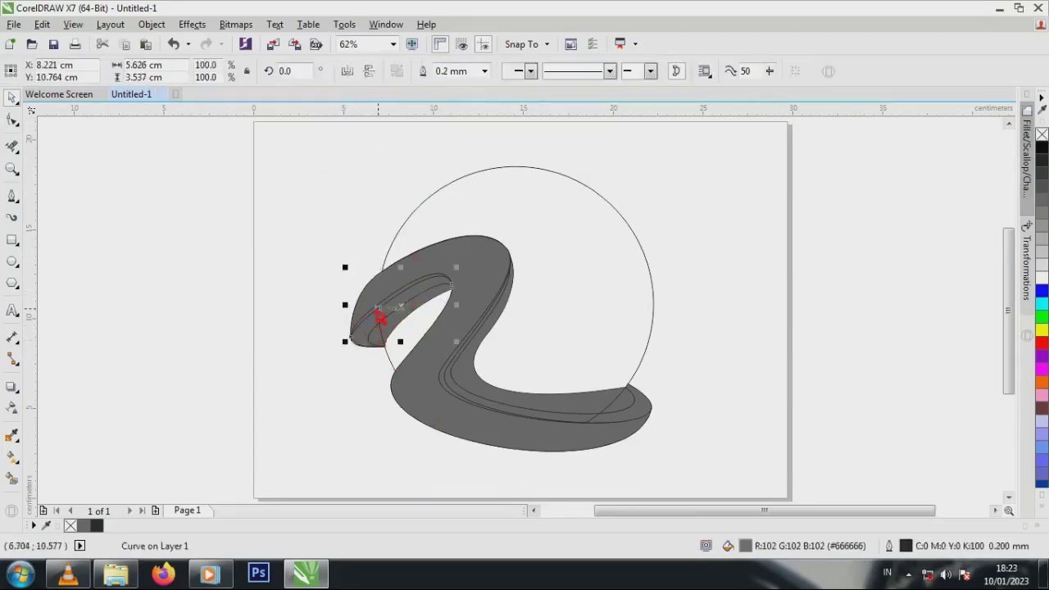
right_click(1044, 242)
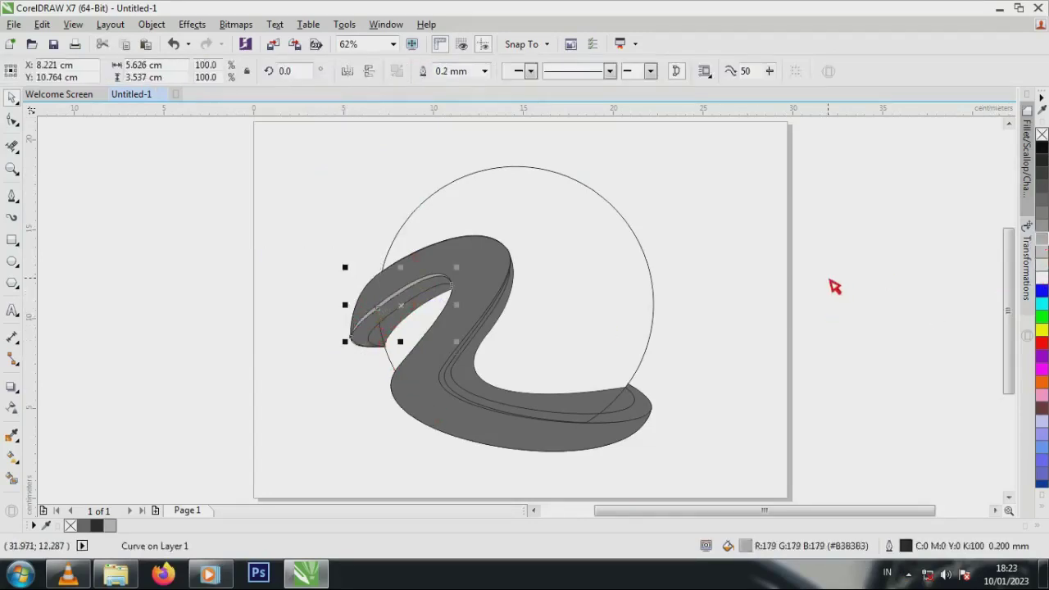
click(835, 286)
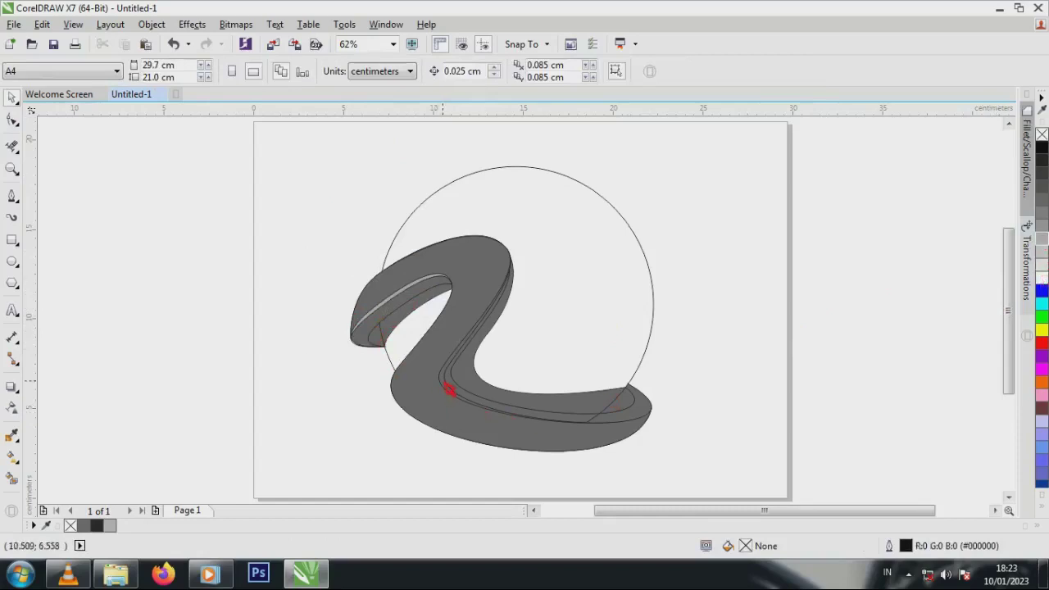
click(448, 391)
right_click(1044, 242)
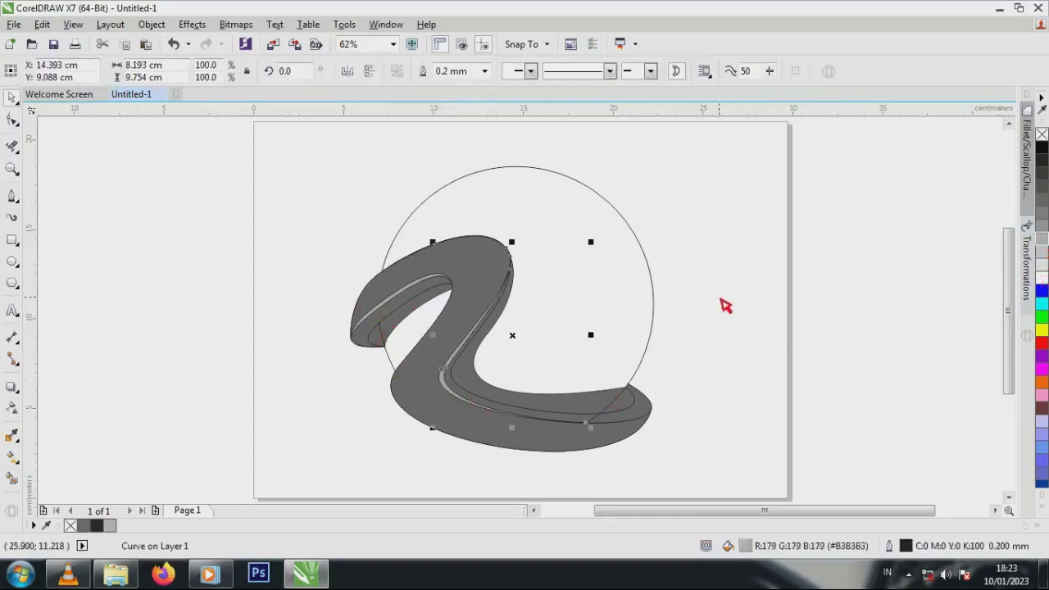
click(723, 305)
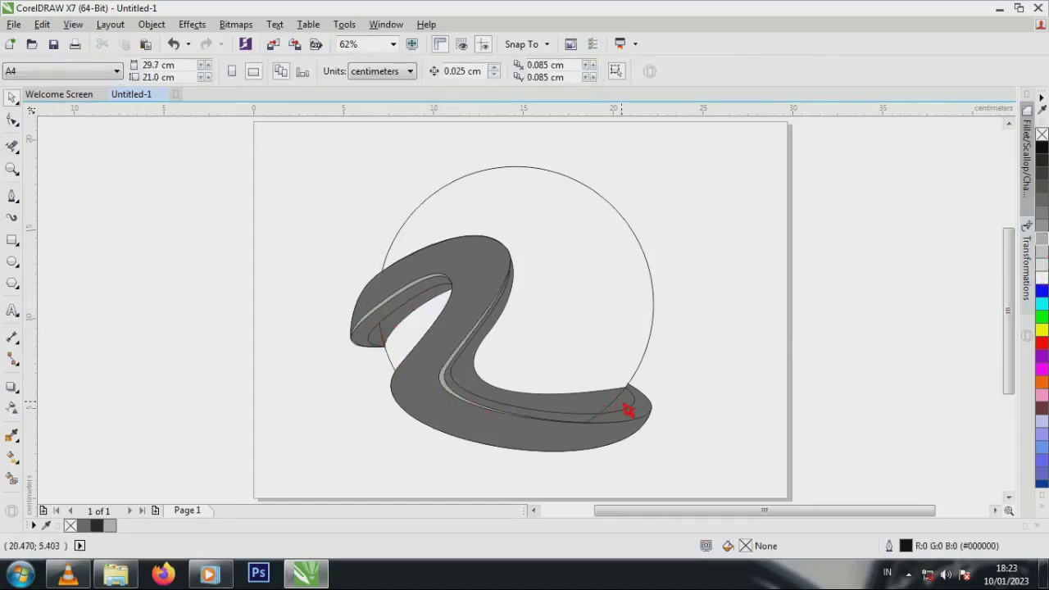
Weld the lower edge band running from the middle bend to its right-end piece outside the circle.
click(584, 427)
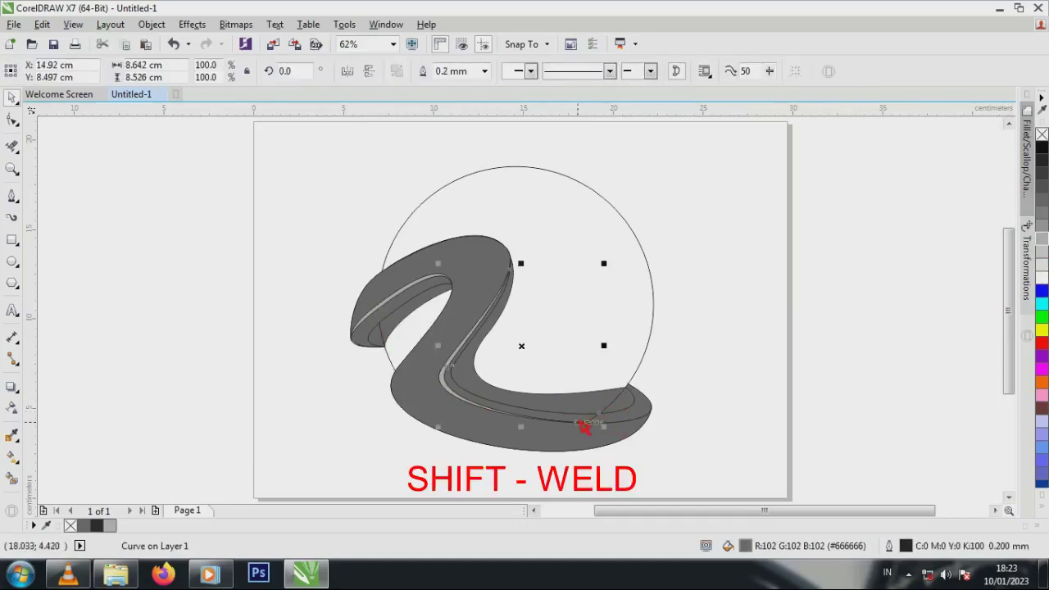
shift+click(648, 417)
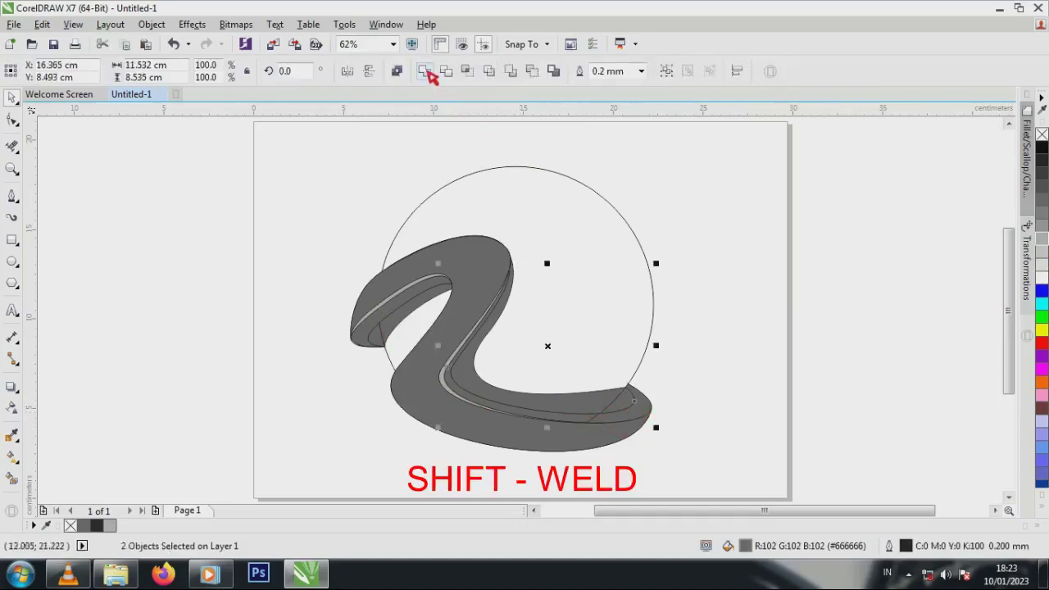
click(426, 71)
click(701, 280)
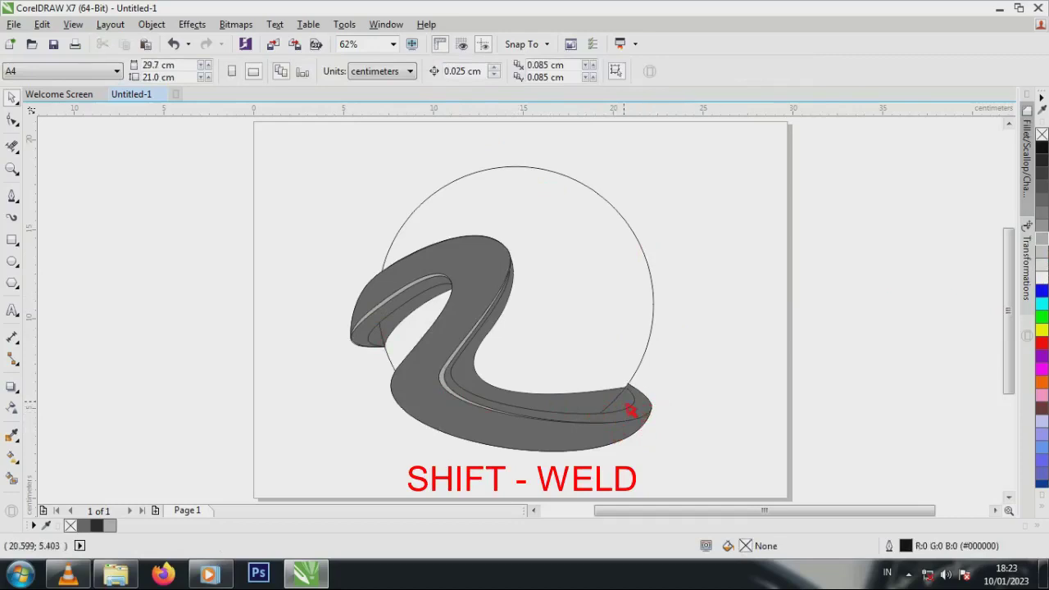
Fill the small inner pieces at the ribbon's left and right ends with dark gray #333333.
click(631, 410)
shift+click(384, 348)
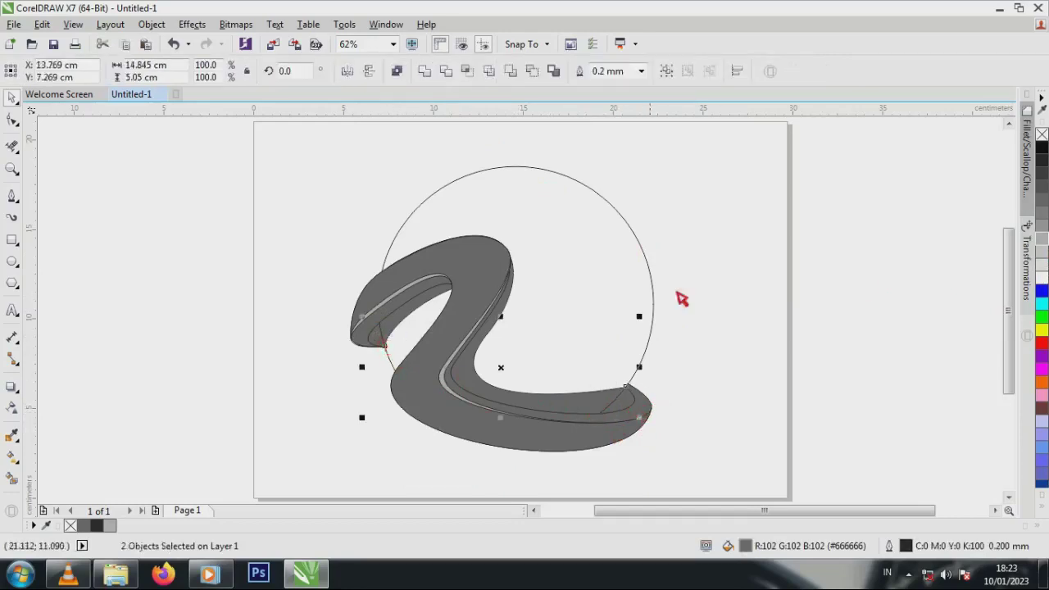
click(1042, 176)
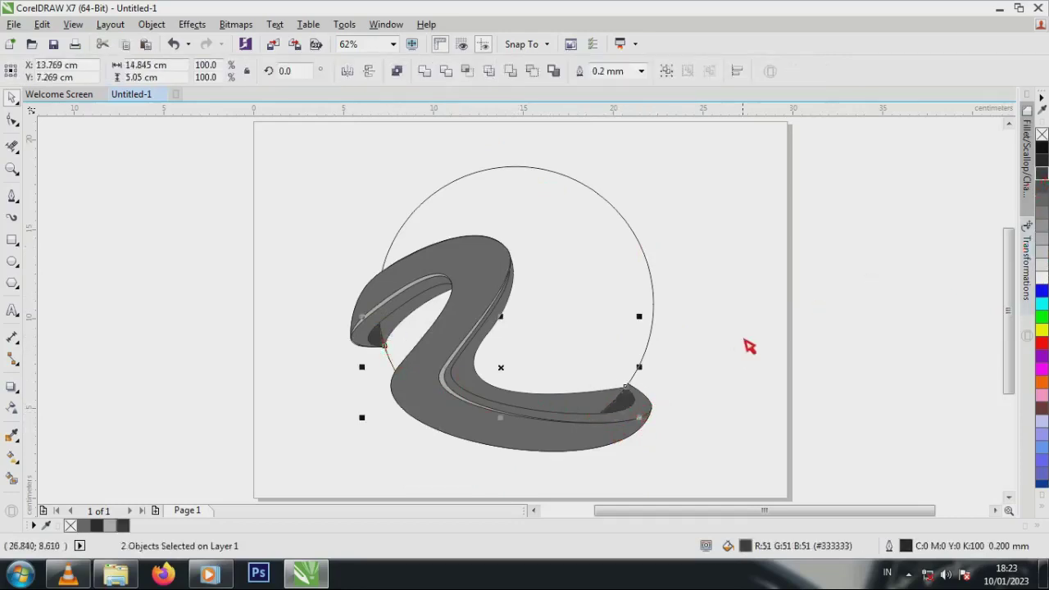
click(745, 339)
Fill the inner shadow bands along the ribbon's left arm and lower curve with black.
click(599, 404)
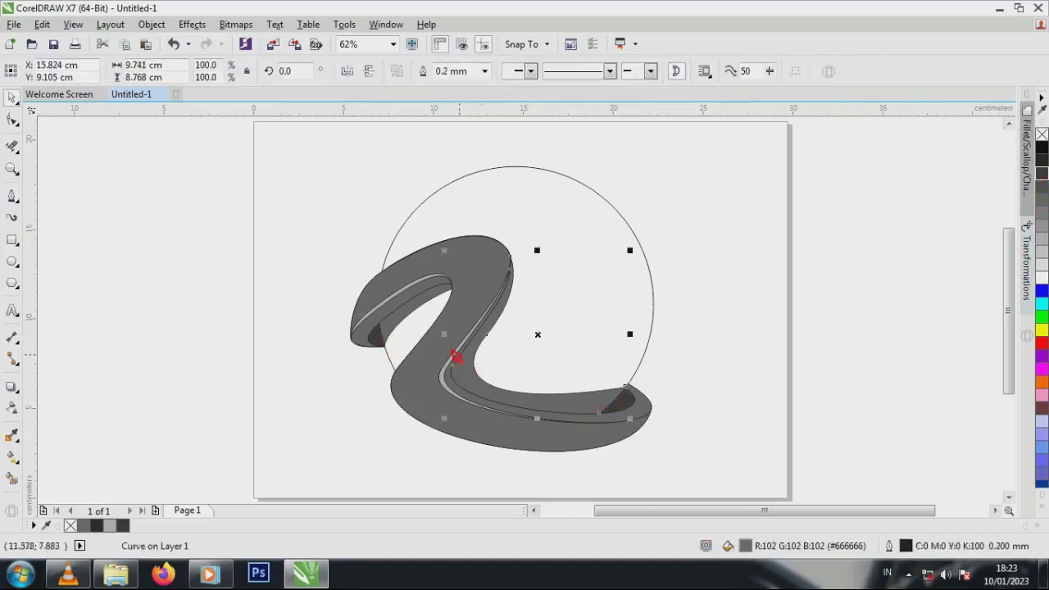
shift+click(405, 333)
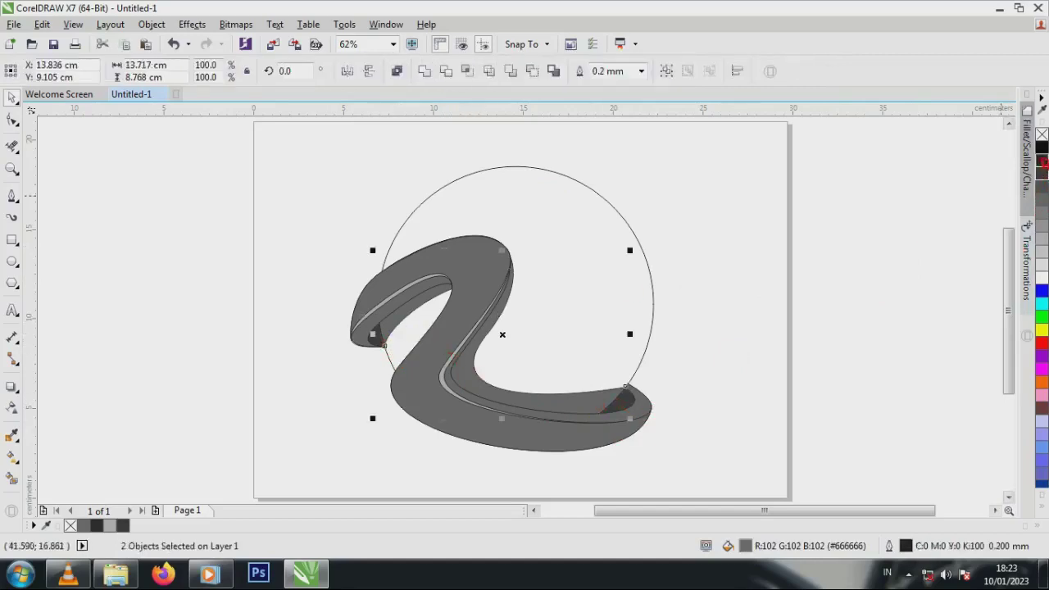
click(1042, 150)
click(846, 346)
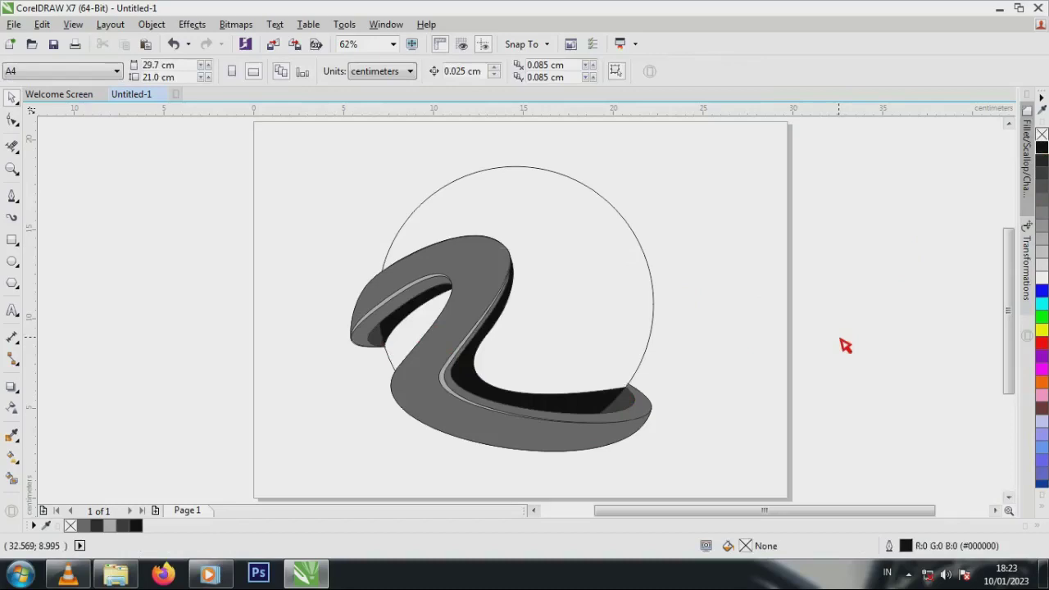
Remove the outline from all the ribbon pieces, leaving the circle's outline in place.
drag(332, 231, 714, 485)
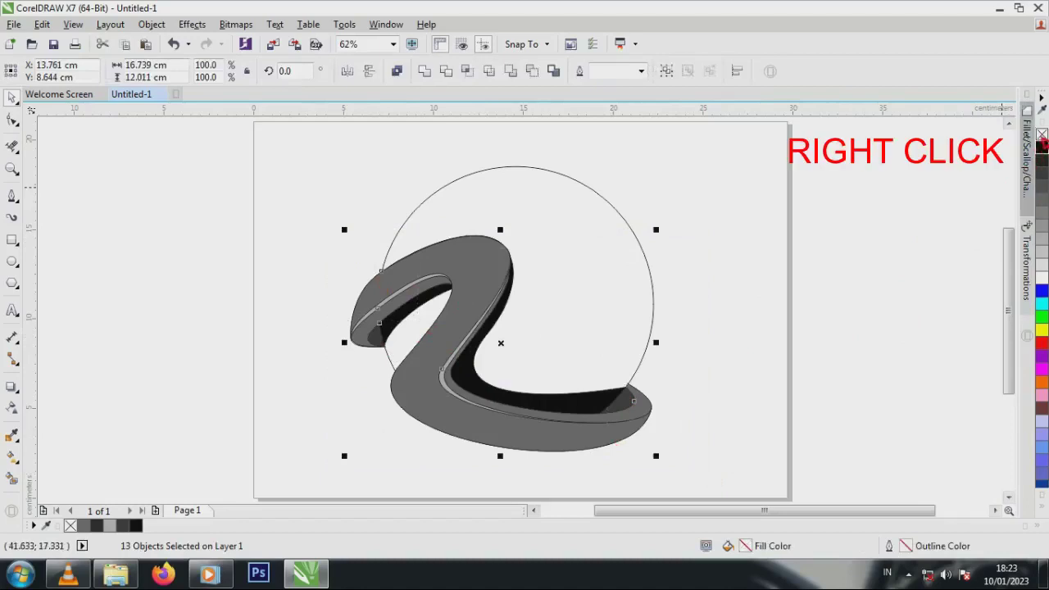
right_click(1042, 135)
click(904, 312)
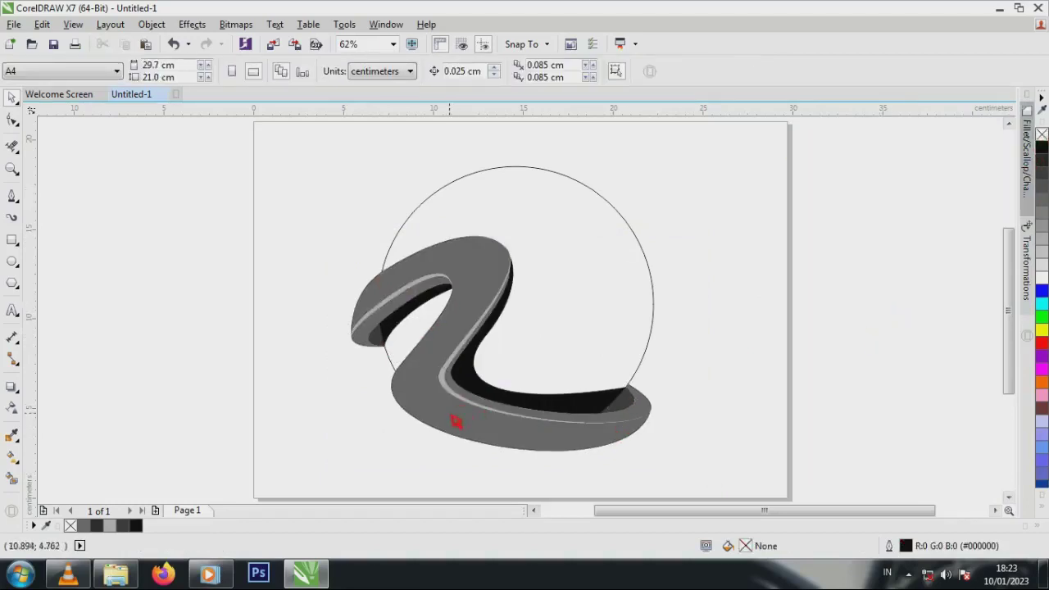
Fill the ribbon's large front face with blue #00649A.
click(456, 423)
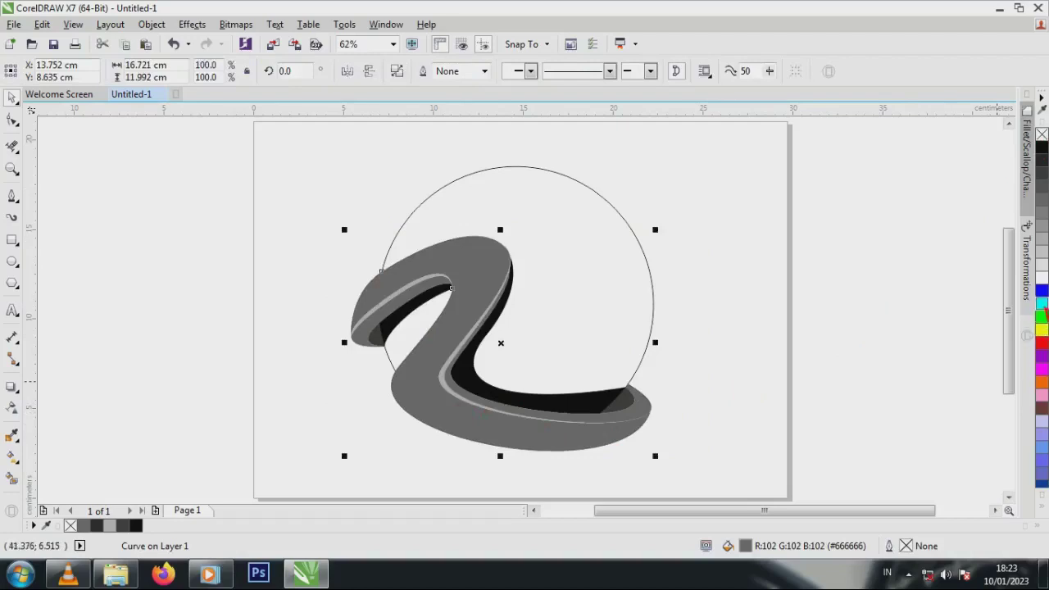
click(1042, 305)
click(1031, 306)
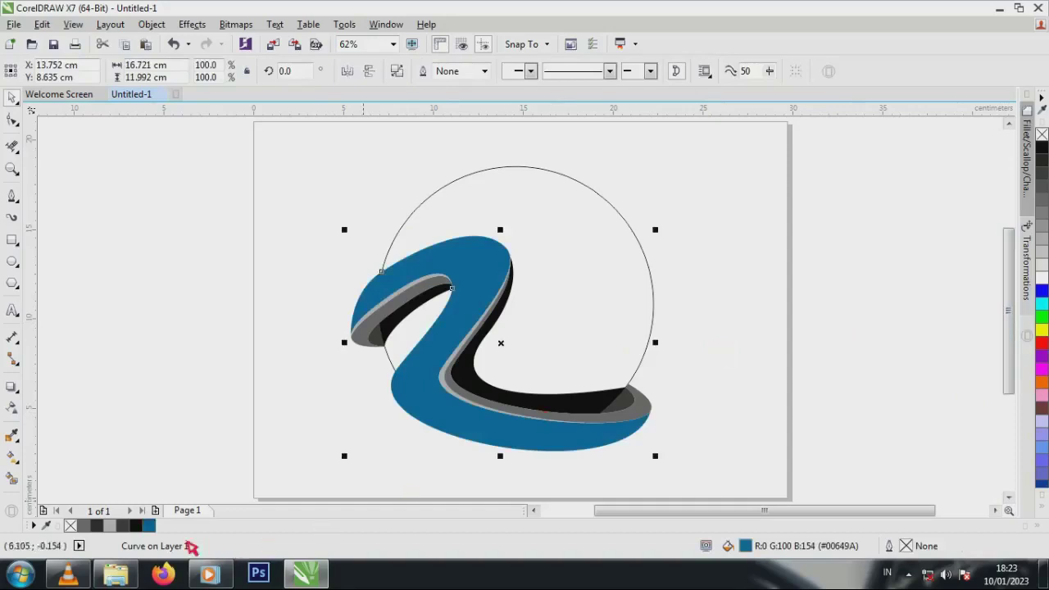
Apply an elliptical fountain fill to the blue ribbon face, reshape it around the circle and add two intermediate colour stops.
click(12, 458)
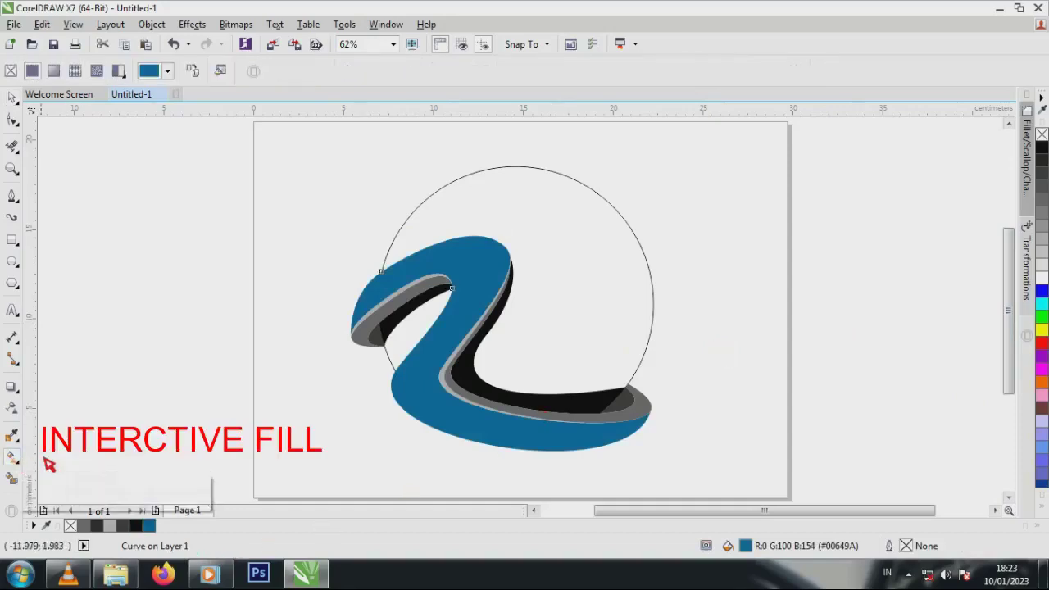
click(53, 71)
click(215, 72)
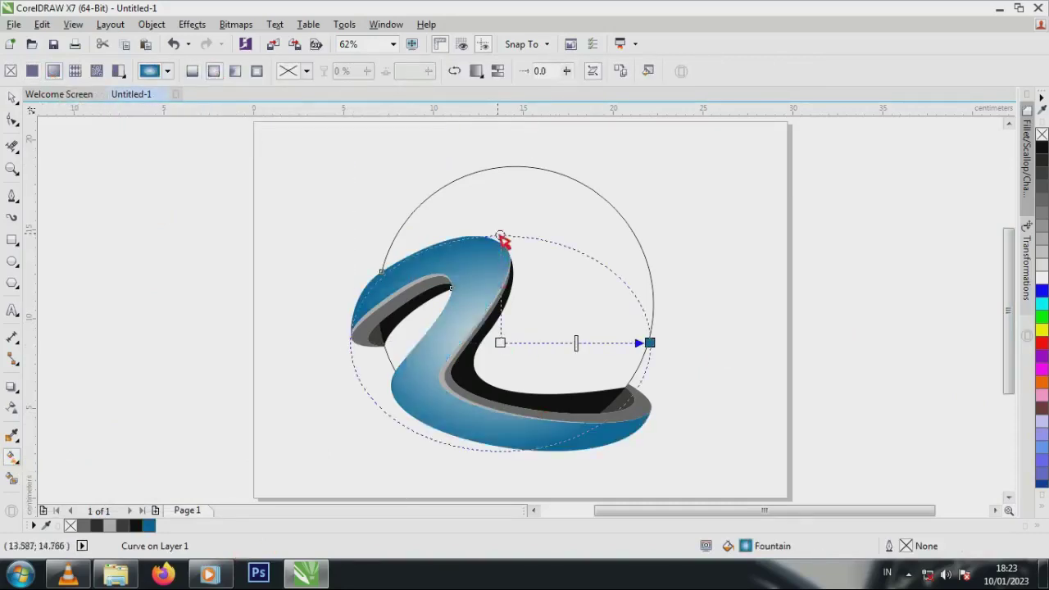
drag(501, 236, 506, 206)
drag(650, 343, 661, 379)
double_click(562, 326)
double_click(607, 350)
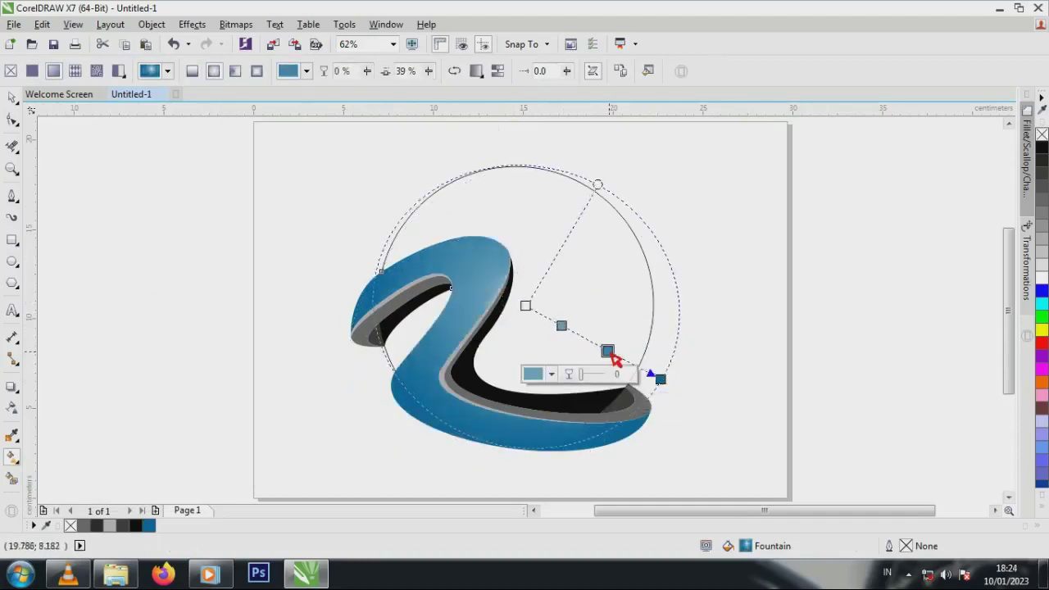
Set the ribbon gradient's outer end colour to light blue #79C7F2 and add a dark blue #083D59 stop before it.
click(661, 378)
click(607, 404)
click(632, 287)
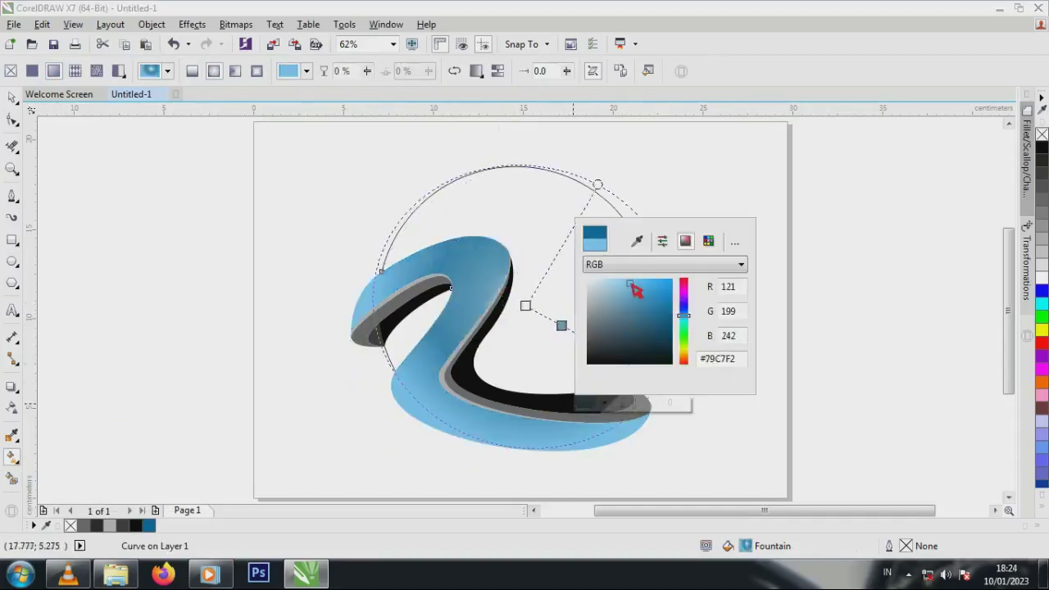
click(605, 355)
double_click(623, 359)
click(566, 382)
click(631, 317)
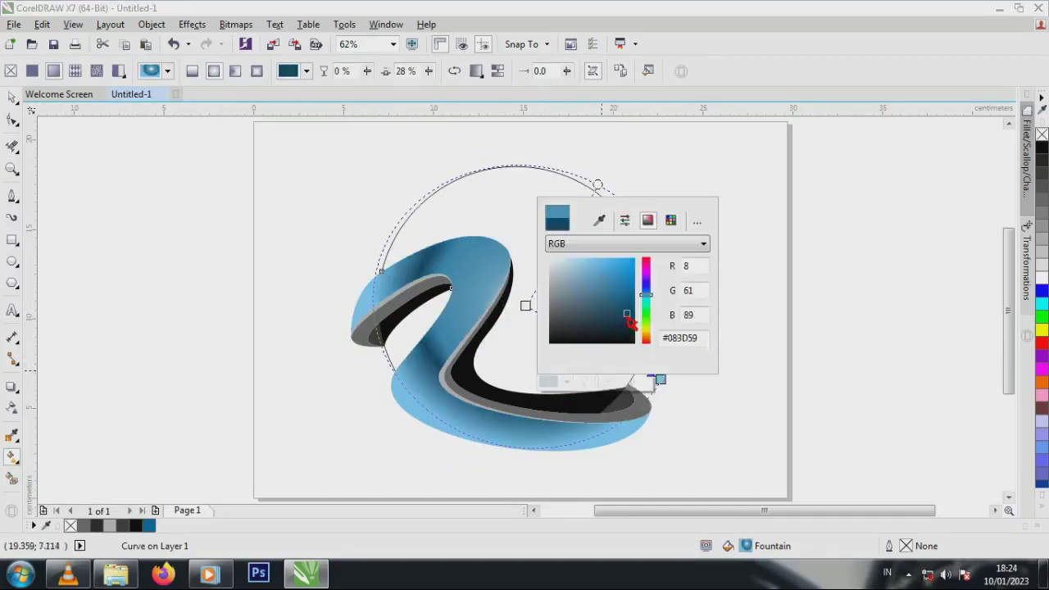
click(527, 308)
Extend and shift the ribbon's elliptical gradient, and set its middle stop to #085178.
drag(624, 360, 671, 384)
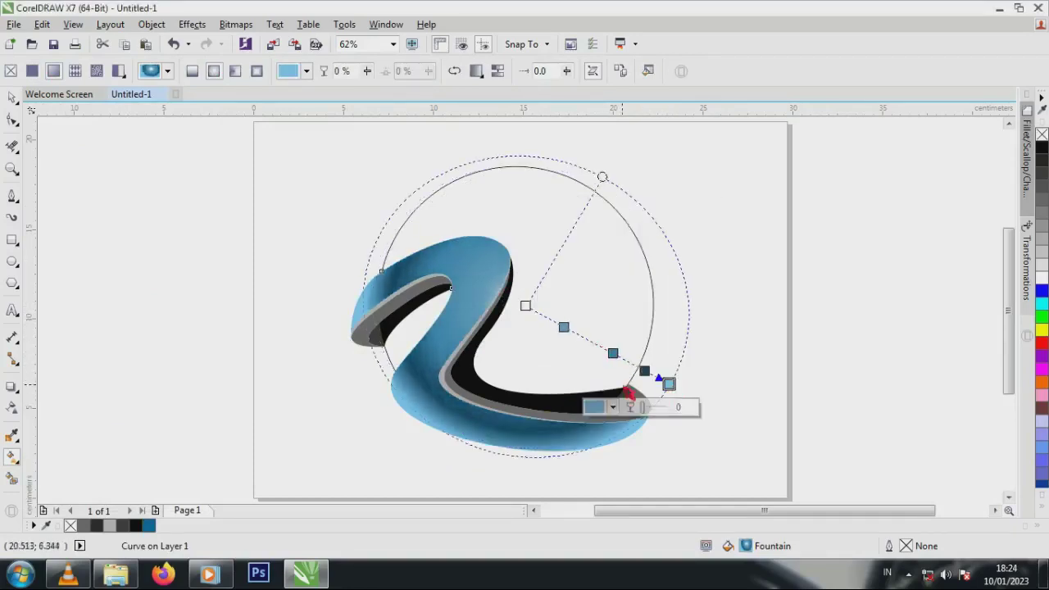
drag(526, 307, 583, 329)
click(616, 351)
click(556, 374)
click(619, 489)
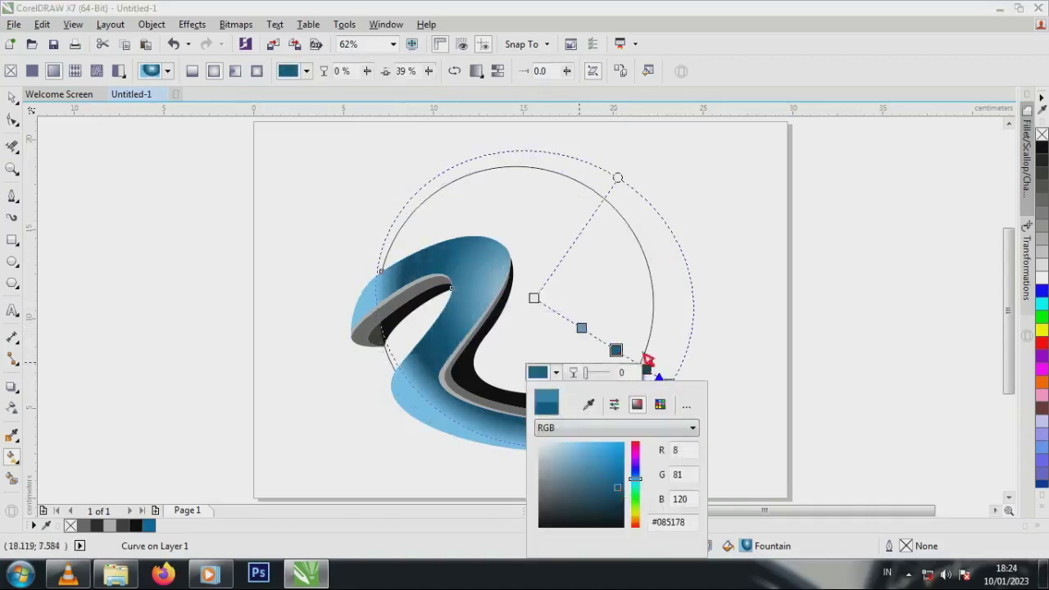
Add another colour stop near the ribbon gradient's outer end and stretch the gradient further outward.
click(645, 355)
double_click(659, 377)
mouse_move(658, 377)
mouse_down()
mouse_move(638, 364)
mouse_move(689, 387)
mouse_up()
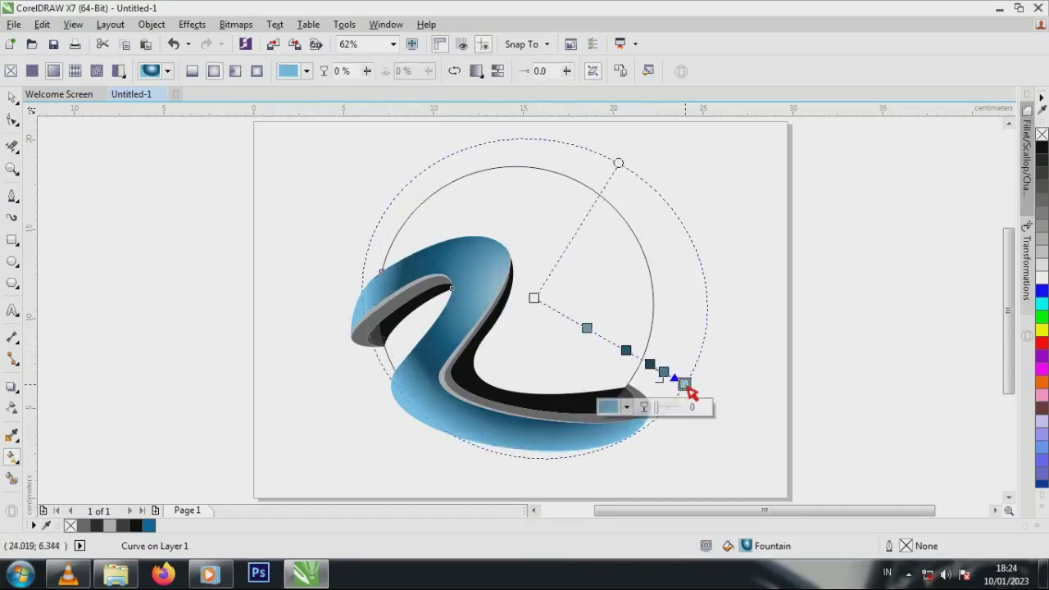
click(12, 98)
click(138, 266)
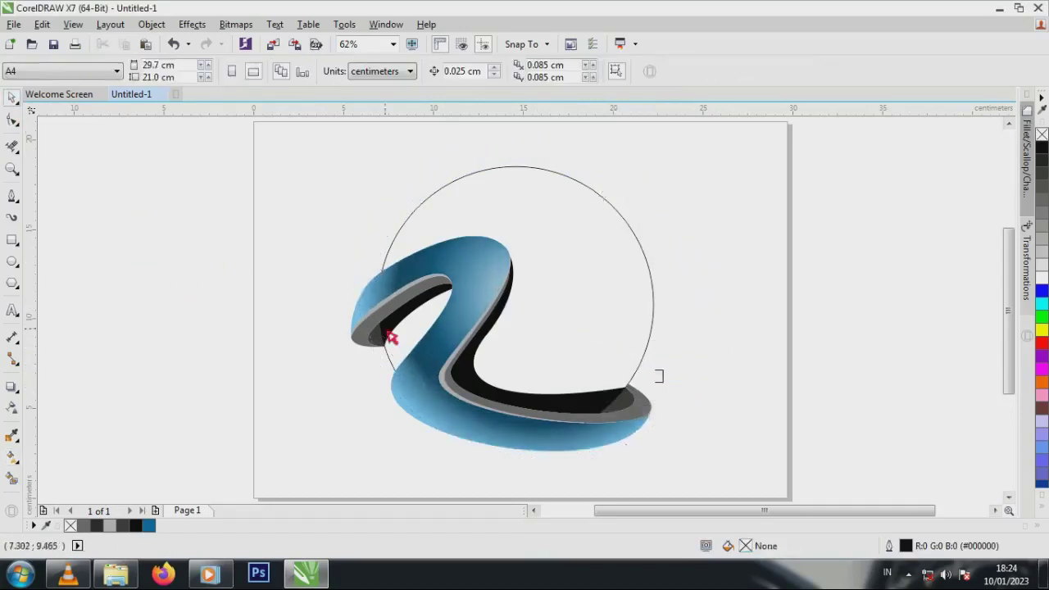
Apply a repeating linear gray-to-white fountain fill to the left arm's lower edge band and shorten it into metallic stripes.
click(381, 319)
click(15, 456)
click(53, 70)
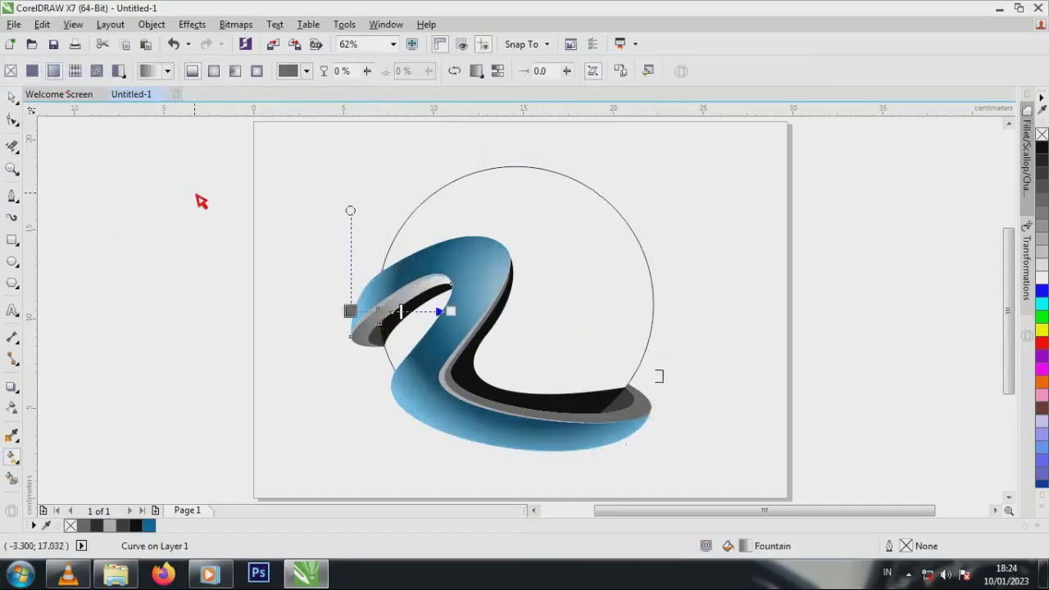
click(477, 73)
click(481, 107)
mouse_move(447, 277)
mouse_down()
mouse_move(364, 323)
mouse_move(334, 356)
mouse_move(410, 323)
mouse_move(445, 293)
mouse_up()
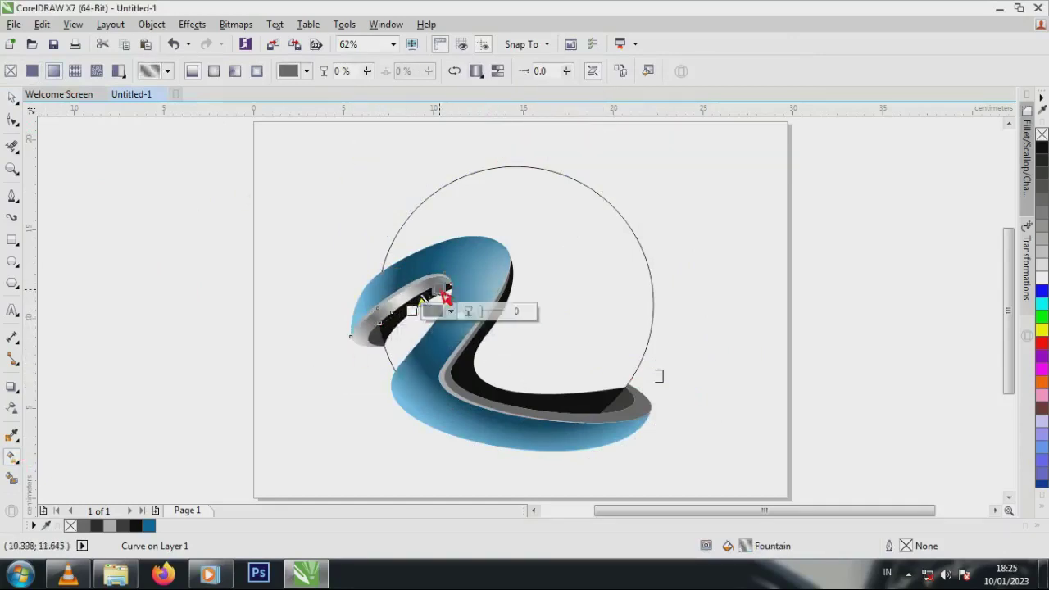
Copy the left edge band's metallic fill onto the right edge band and adjust the gradient's direction and length.
click(634, 420)
click(195, 70)
click(388, 311)
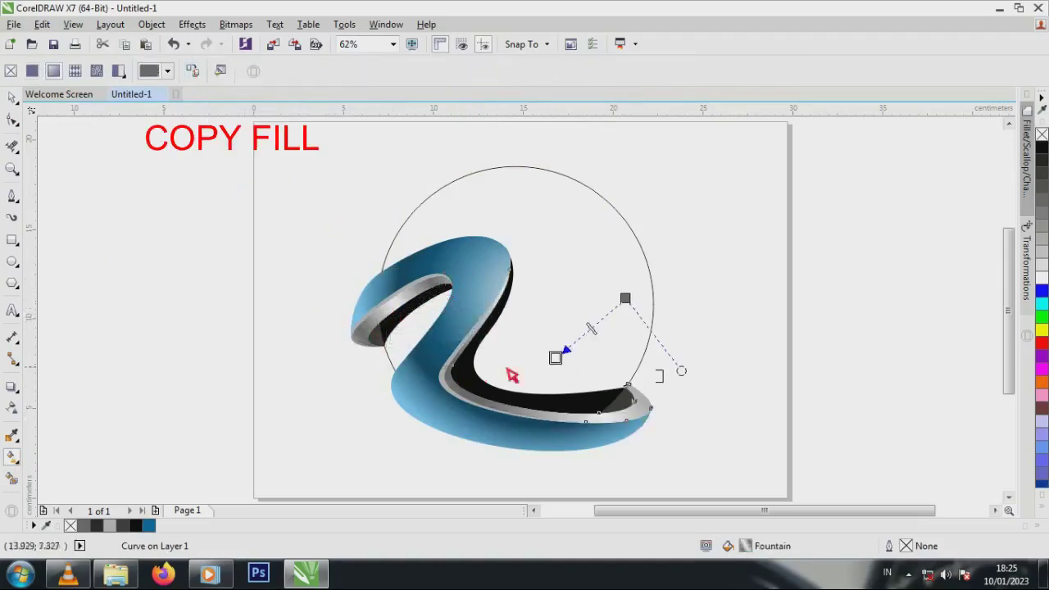
drag(495, 302, 530, 346)
drag(611, 421, 547, 405)
drag(531, 347, 530, 355)
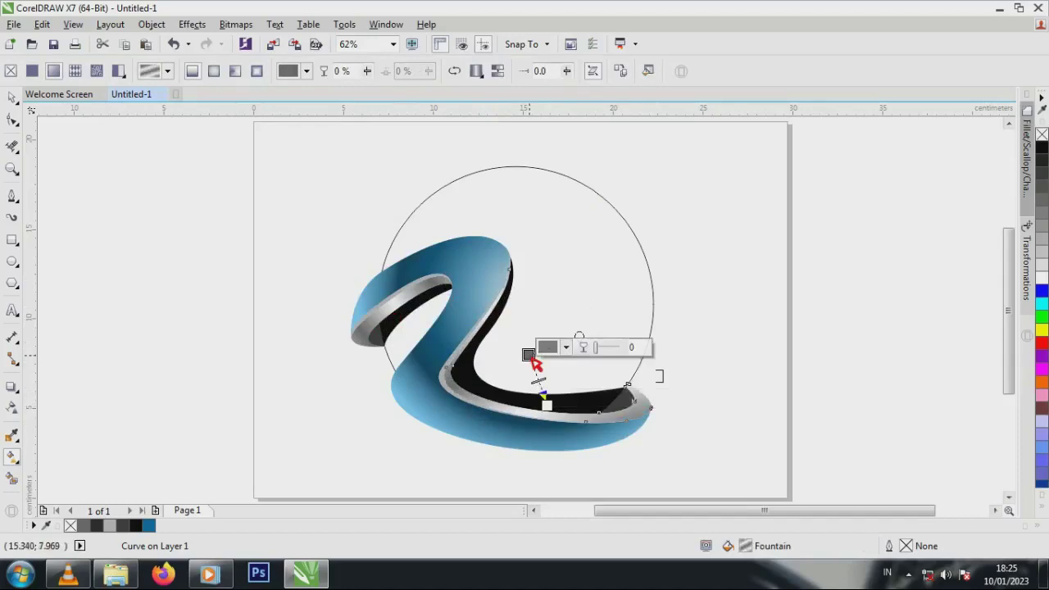
Copy the metallic fill onto the thin highlight strip at the ribbon's middle bend and shorten its gradient.
click(449, 394)
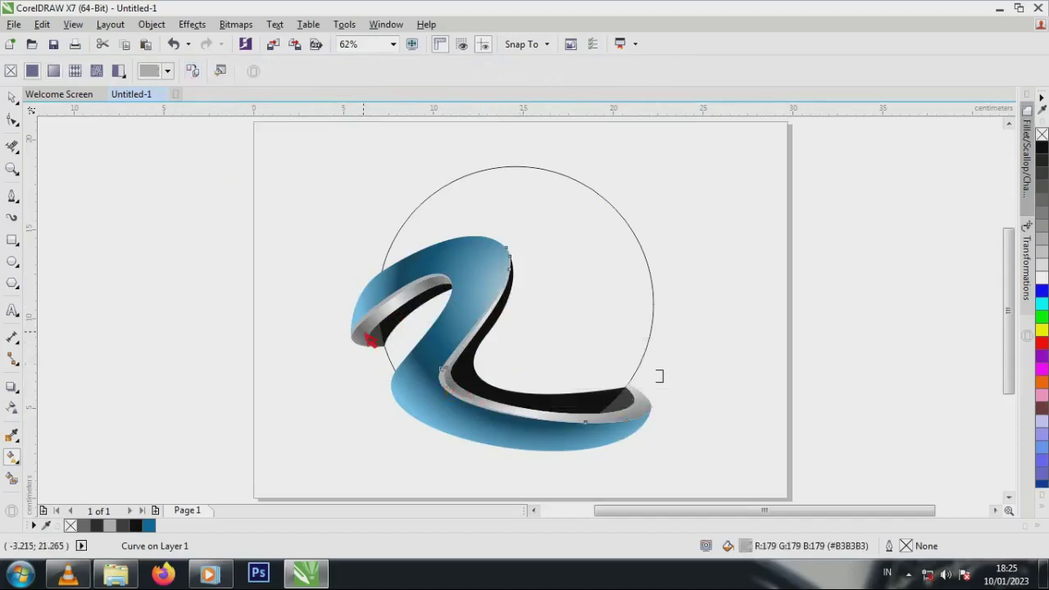
click(365, 334)
mouse_move(460, 322)
mouse_down()
mouse_move(469, 389)
mouse_move(464, 338)
mouse_up()
drag(471, 391, 480, 404)
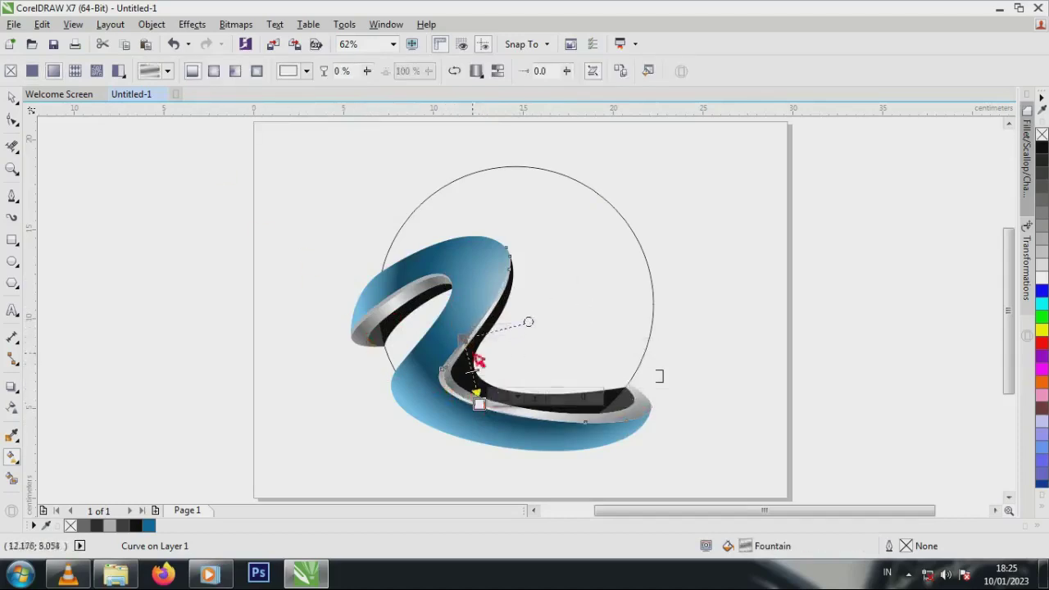
drag(464, 339, 451, 330)
drag(480, 405, 462, 371)
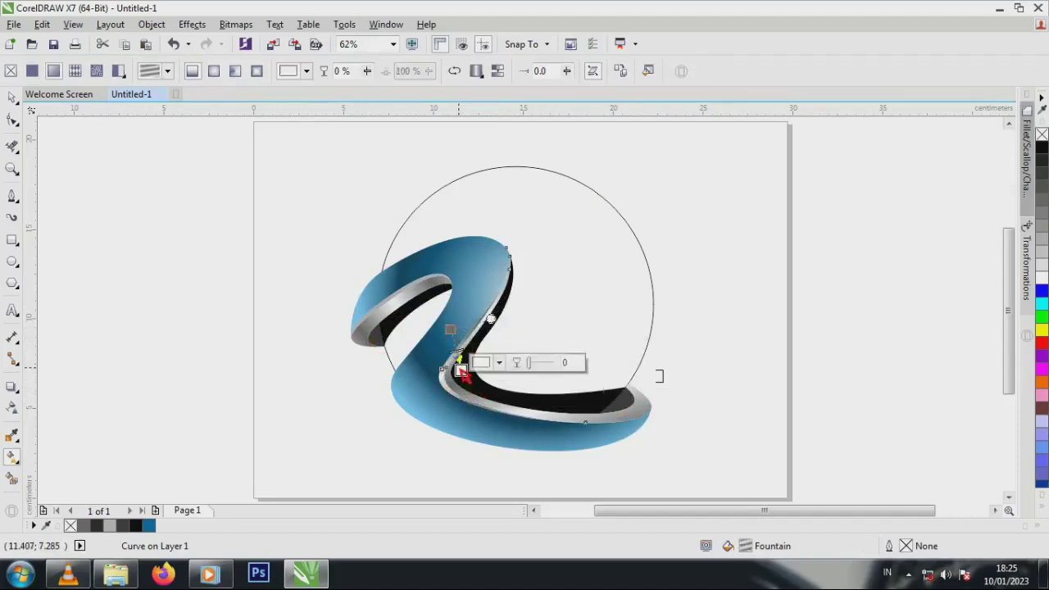
Copy the metallic fill onto the left arm's thin highlight strip and fine-tune its gradient.
click(420, 292)
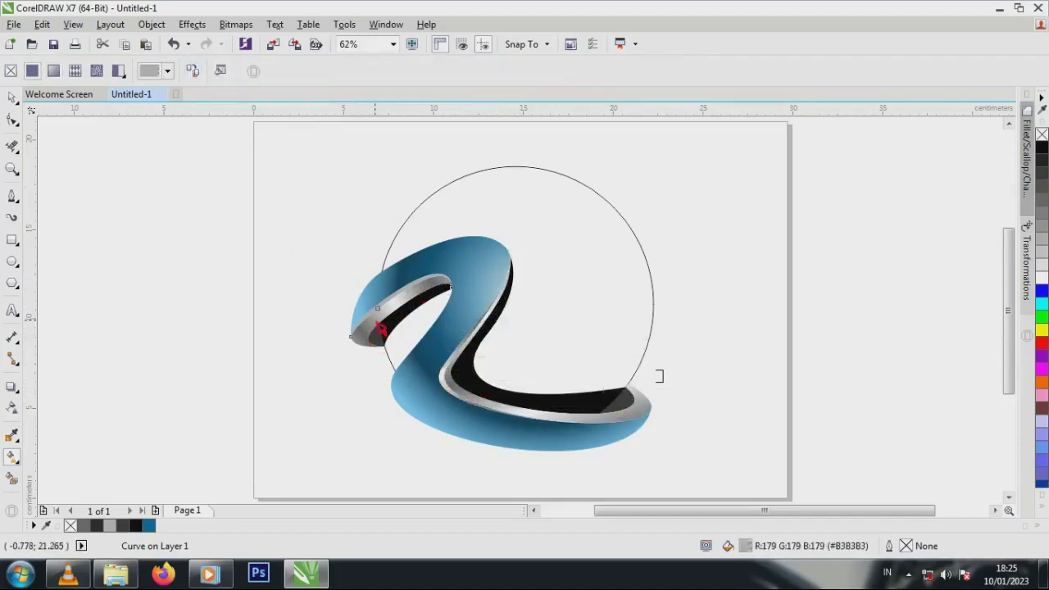
click(378, 323)
drag(405, 312, 395, 310)
drag(439, 287, 435, 292)
key(space)
click(227, 280)
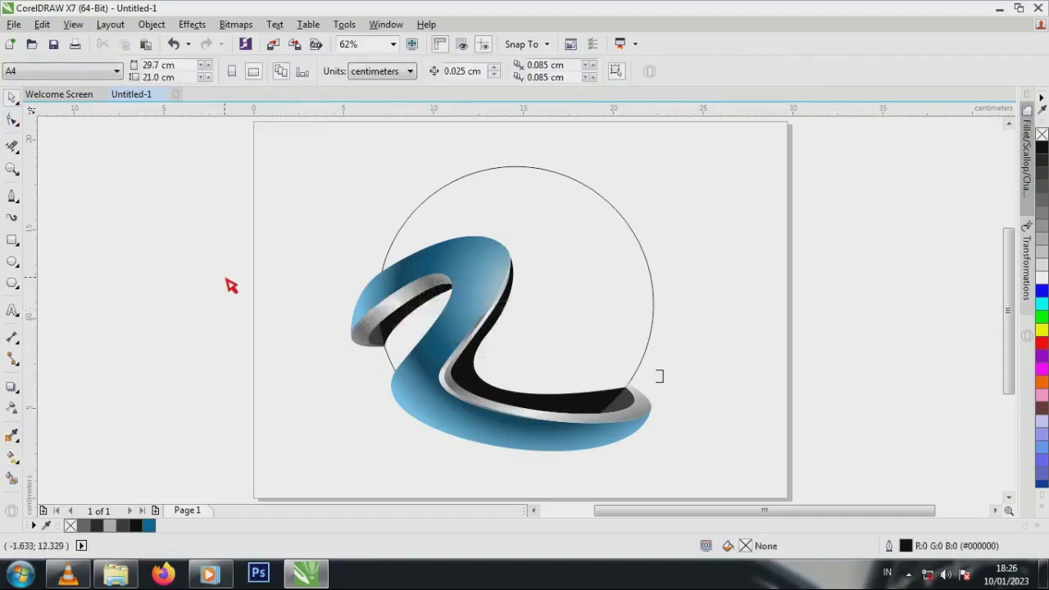
Copy the ribbon face's blue elliptical fountain fill onto the circle and reshape it into a centred spherical glow.
click(591, 342)
click(13, 457)
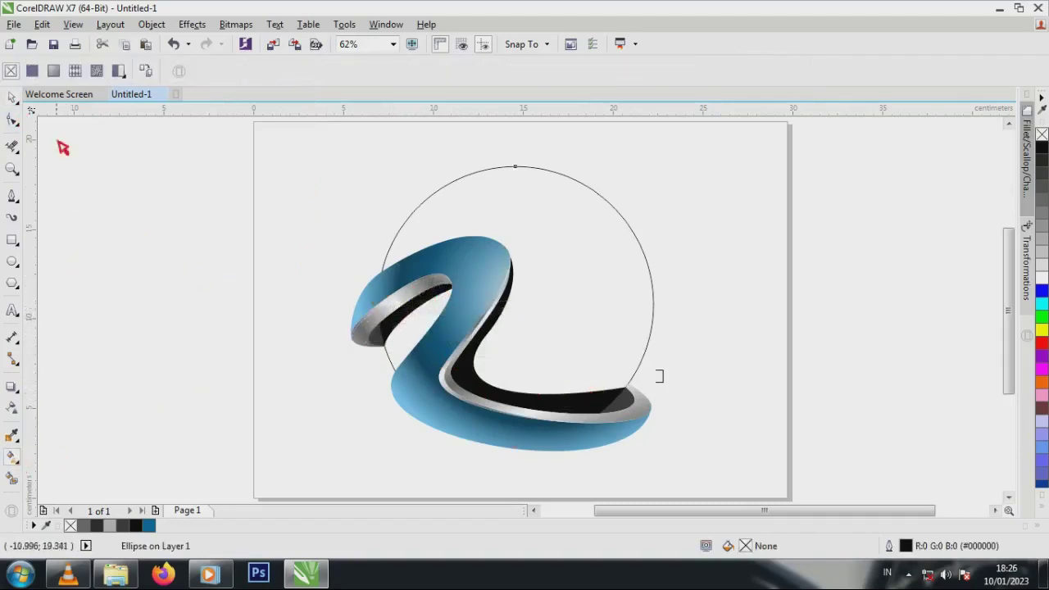
click(145, 73)
click(476, 269)
drag(546, 245, 539, 274)
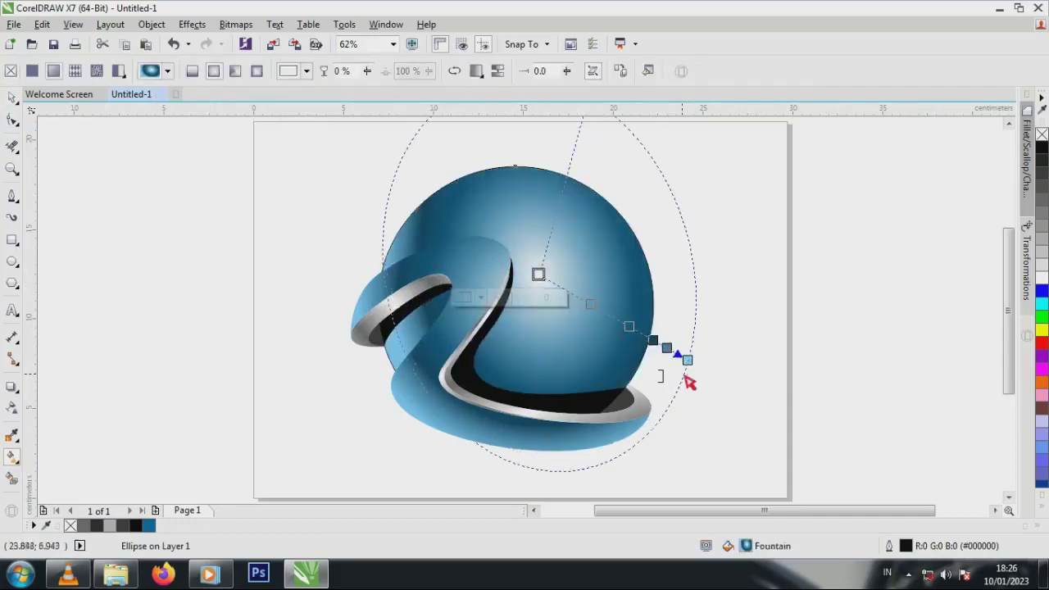
drag(686, 359, 636, 353)
mouse_move(601, 167)
mouse_down()
mouse_move(595, 211)
mouse_move(617, 177)
mouse_up()
drag(539, 274, 525, 284)
drag(623, 362, 657, 385)
drag(628, 150, 628, 162)
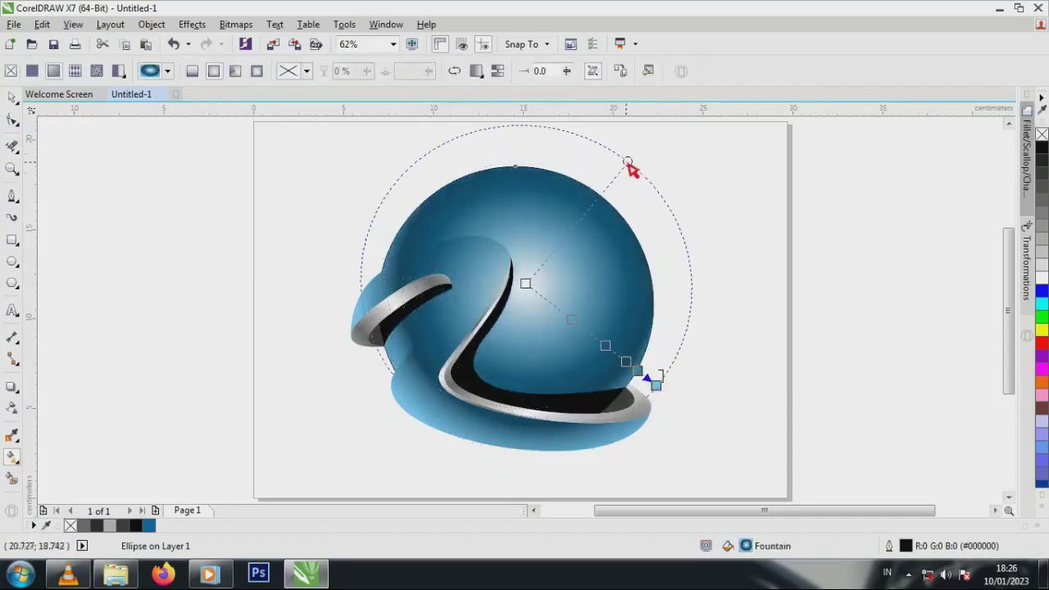
drag(657, 385, 648, 376)
drag(554, 308, 560, 317)
Recolour the sphere gradient's two inner stops from blue to light gray and medium gray.
double_click(573, 322)
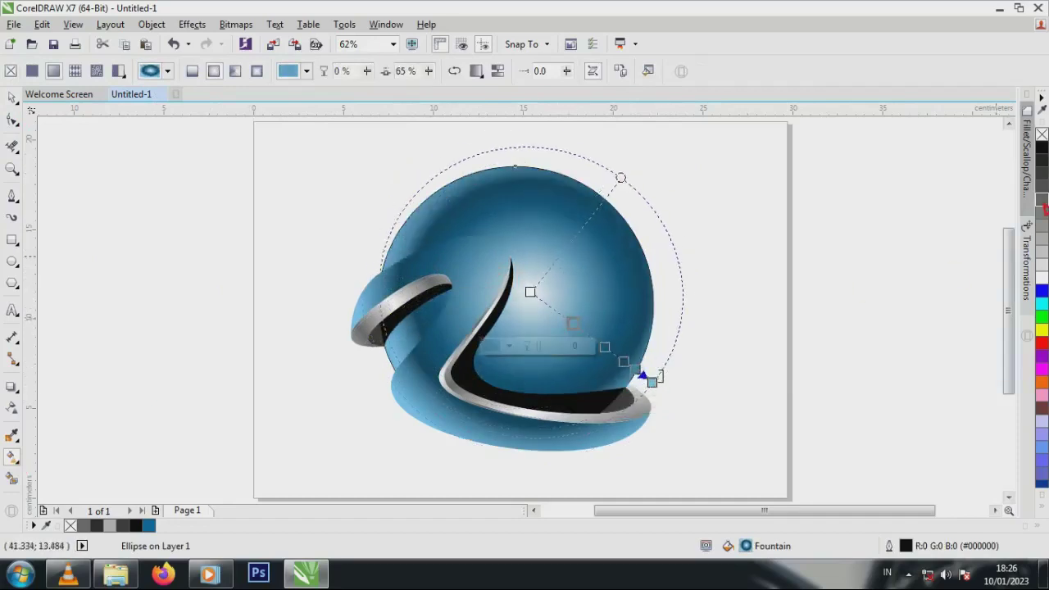
click(1042, 202)
click(1041, 252)
click(605, 348)
click(1039, 214)
Recolour the sphere gradient's outer stops from dark gray to a near-white end, and adjust the gradient's position.
click(624, 362)
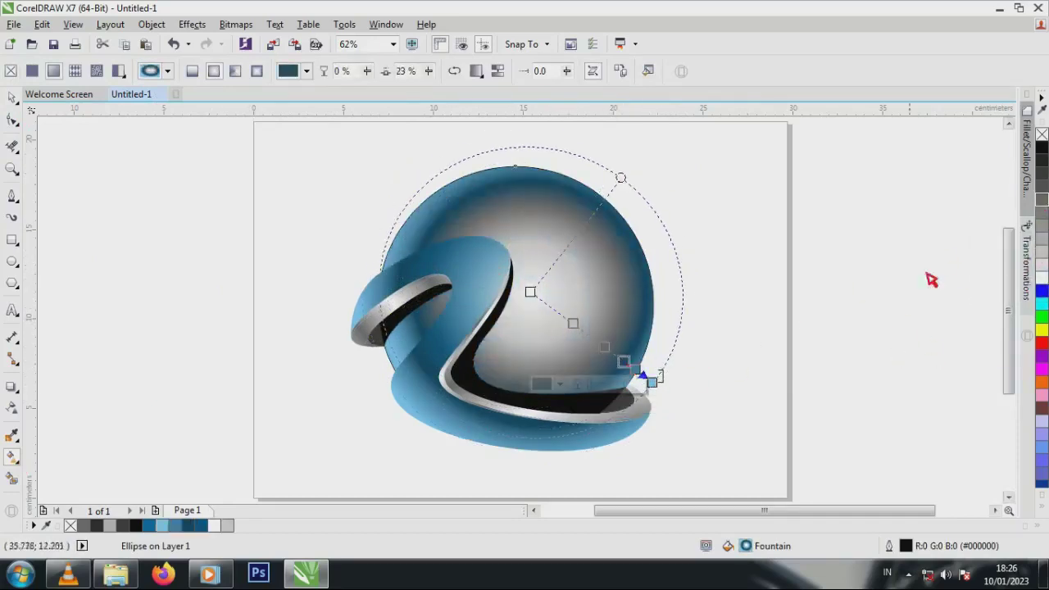
click(1040, 171)
click(1040, 192)
click(635, 370)
drag(644, 375, 652, 380)
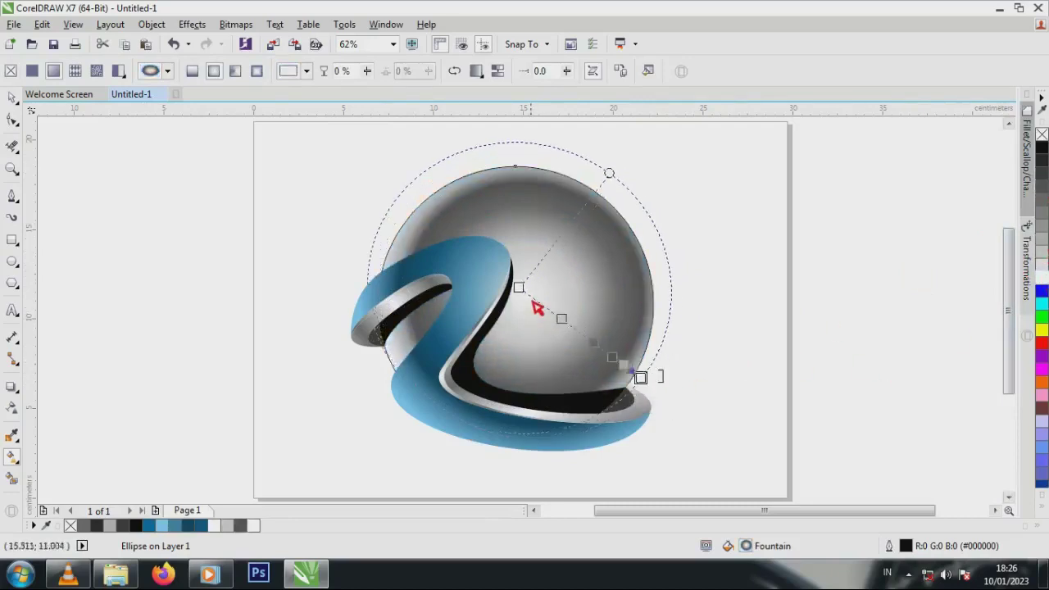
key(space)
click(892, 197)
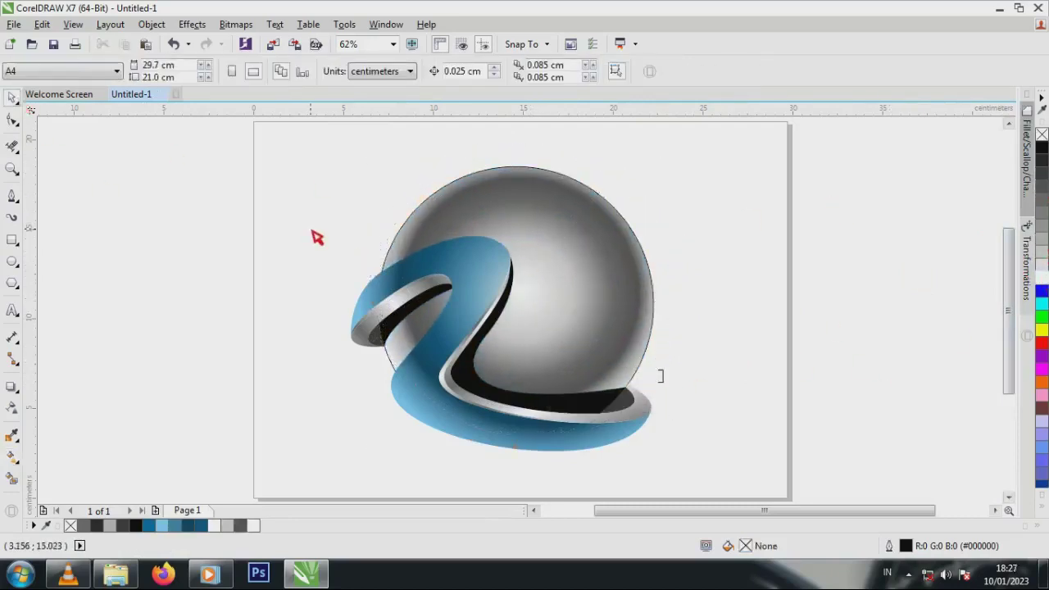
Add a node to the right black inner band and bend its upper edge slightly downward against the sphere.
drag(312, 228, 687, 474)
double_click(604, 406)
click(628, 390)
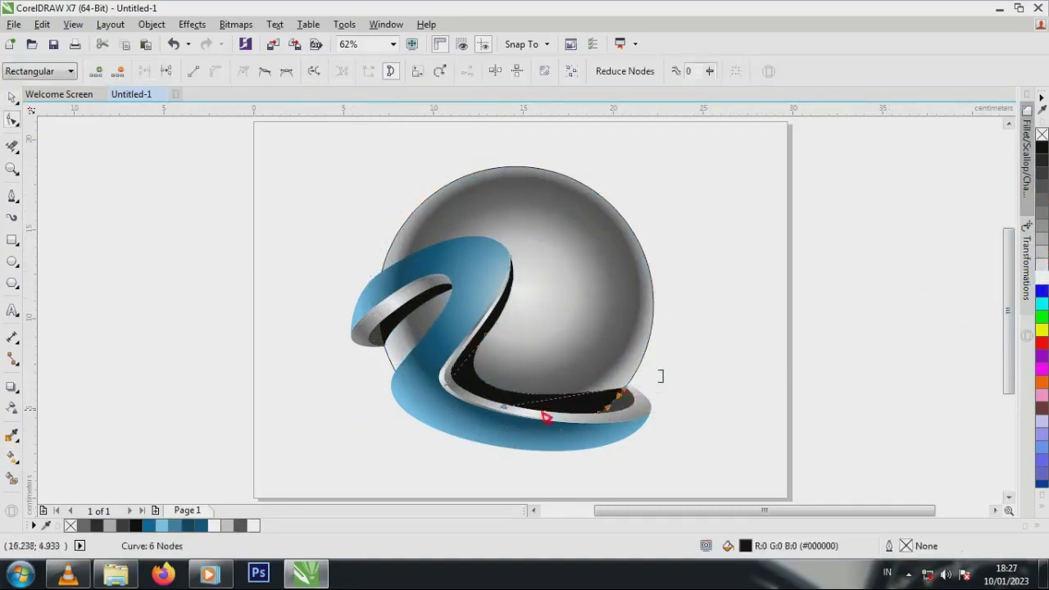
double_click(486, 383)
drag(560, 396, 560, 398)
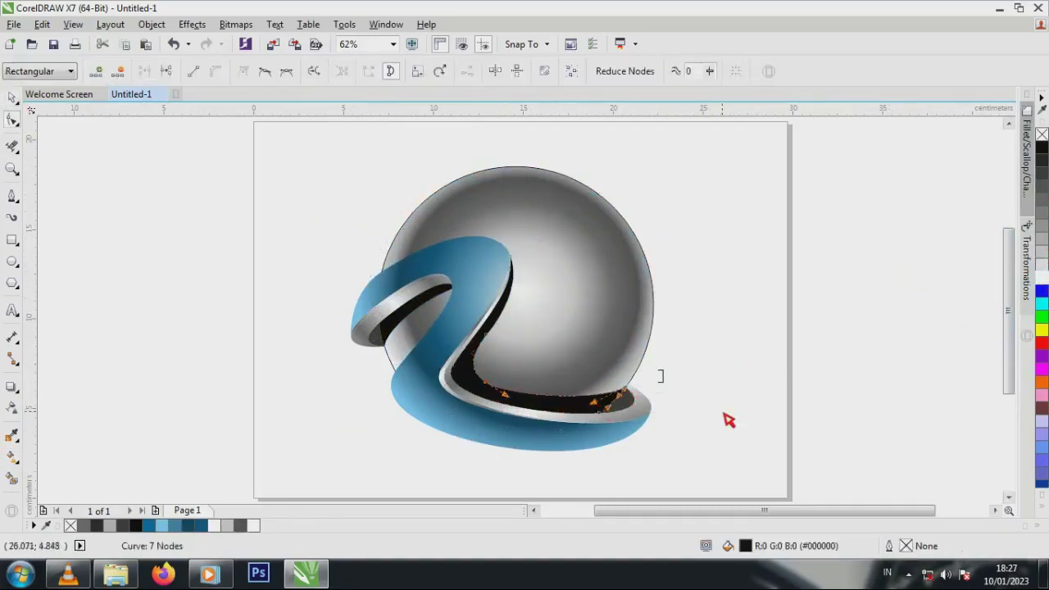
click(13, 97)
click(337, 330)
Group all the ribbon pieces into one object, leaving the sphere separate.
drag(312, 230, 714, 434)
click(671, 72)
scroll(1014, 292, up, 2)
scroll(1014, 292, up, 1)
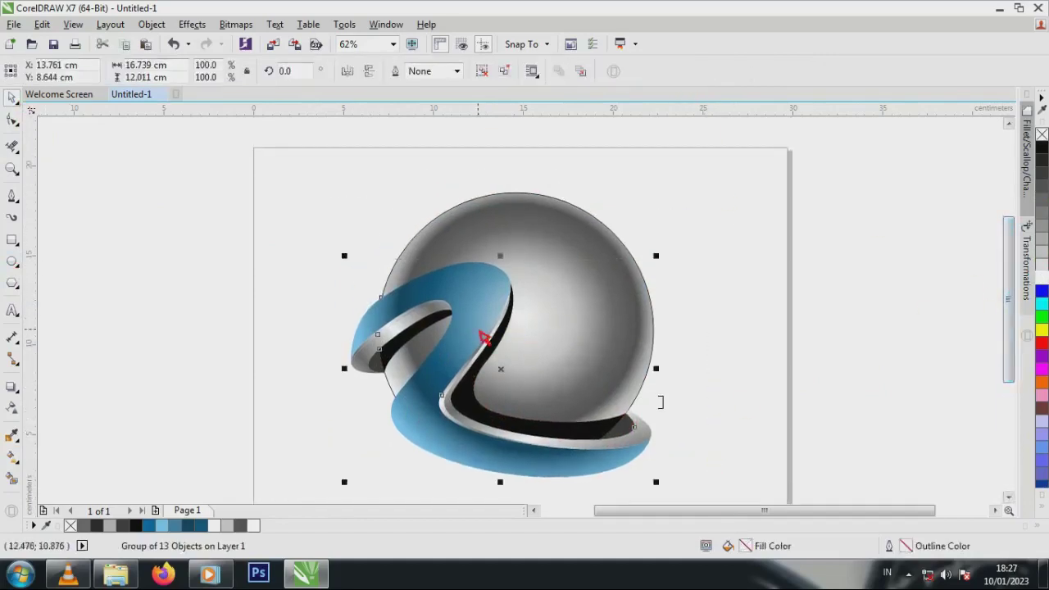
Make a copy of the ribbon group rotated 180 degrees around the sphere's centre, and ungroup the copy.
click(510, 367)
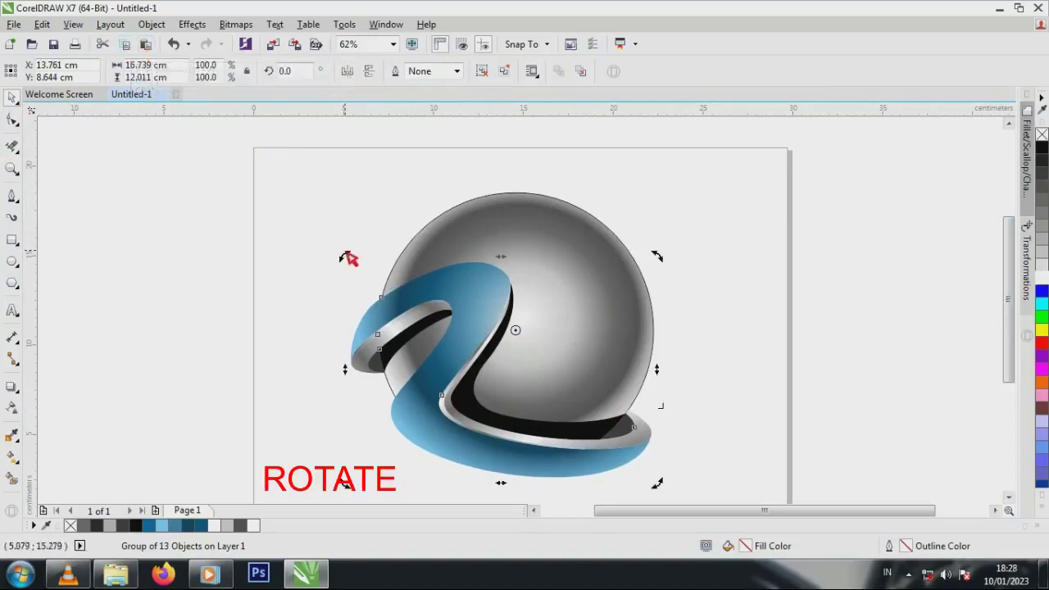
drag(348, 261, 725, 416)
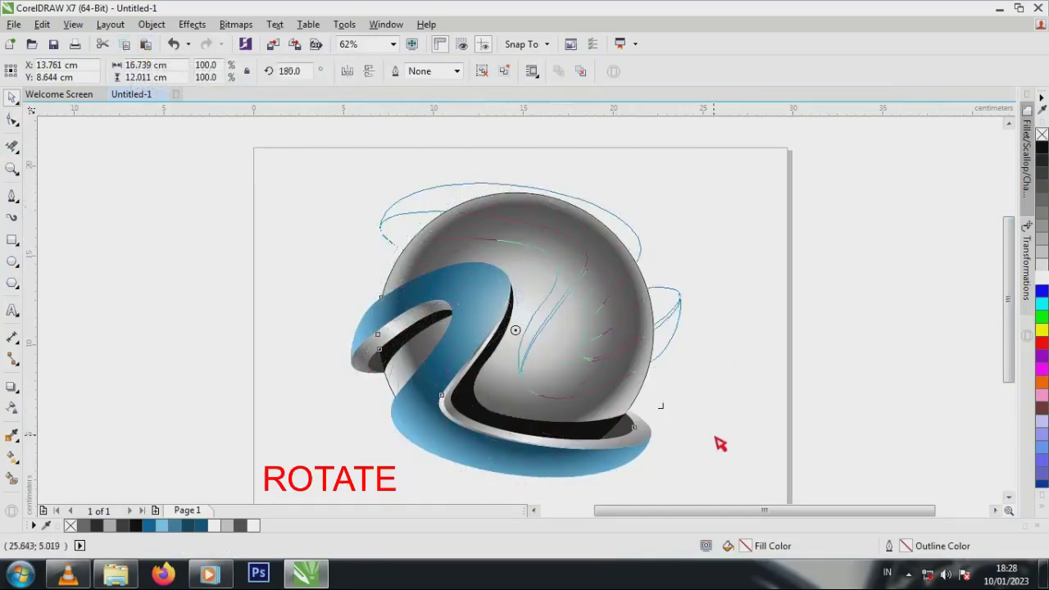
drag(718, 452, 717, 451)
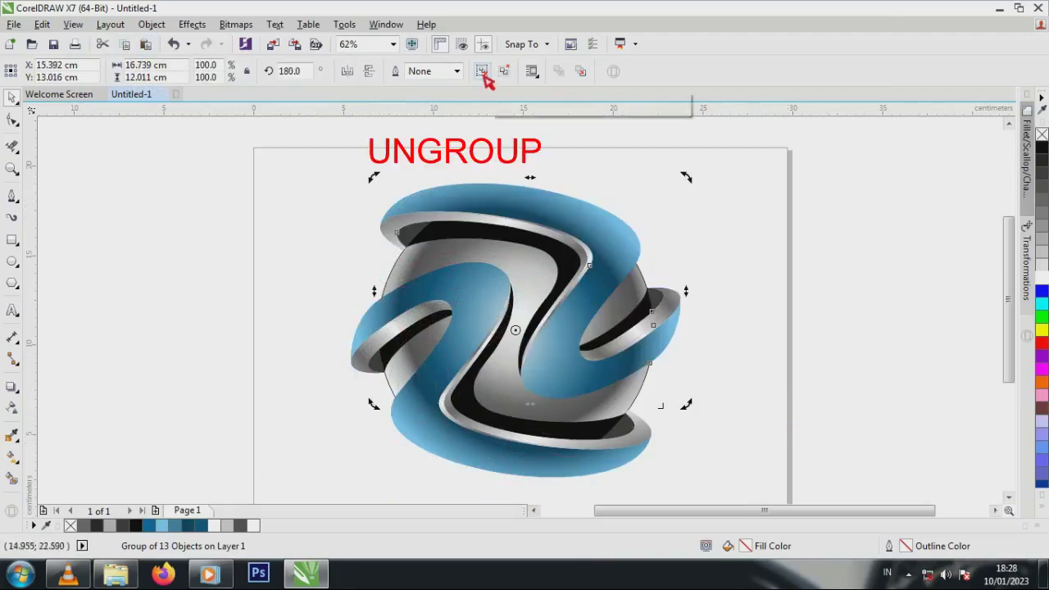
click(483, 72)
key(Escape)
Recolour all the blue gradient stops of the copied upper ribbon to yellow, keeping the white centre stop.
click(567, 374)
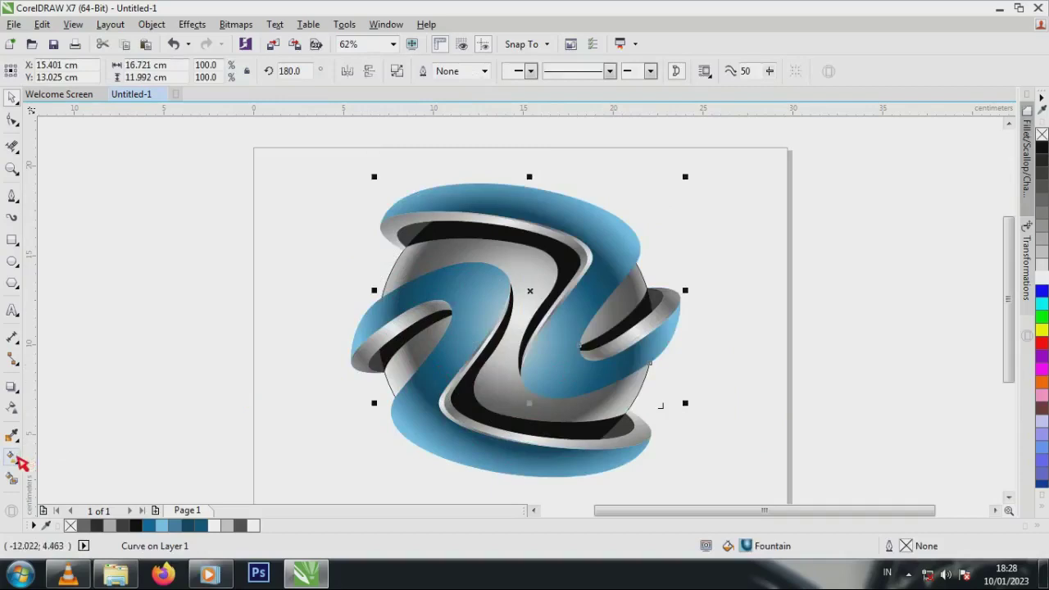
click(13, 458)
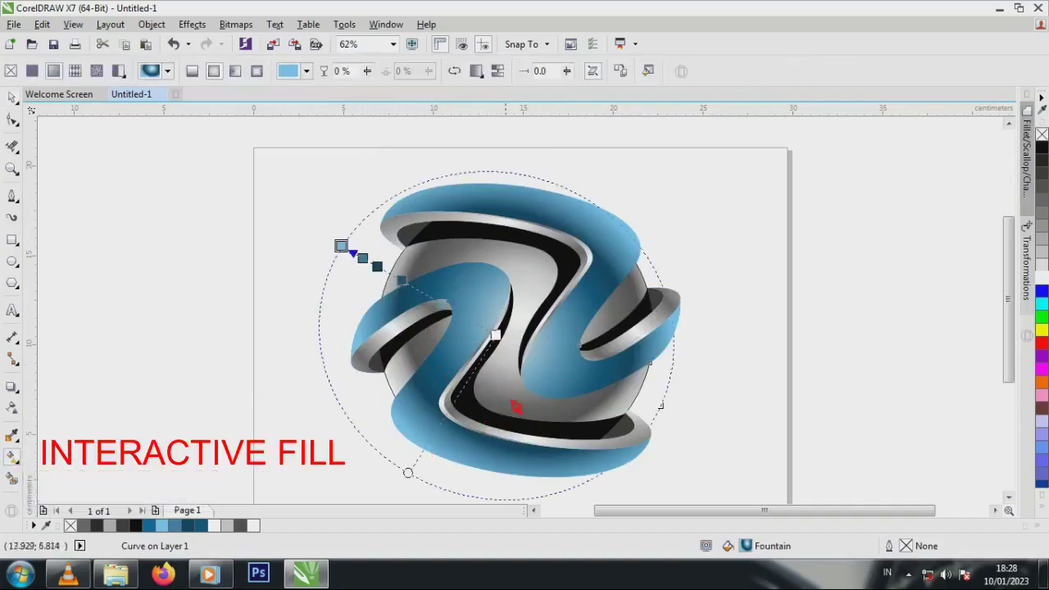
click(559, 369)
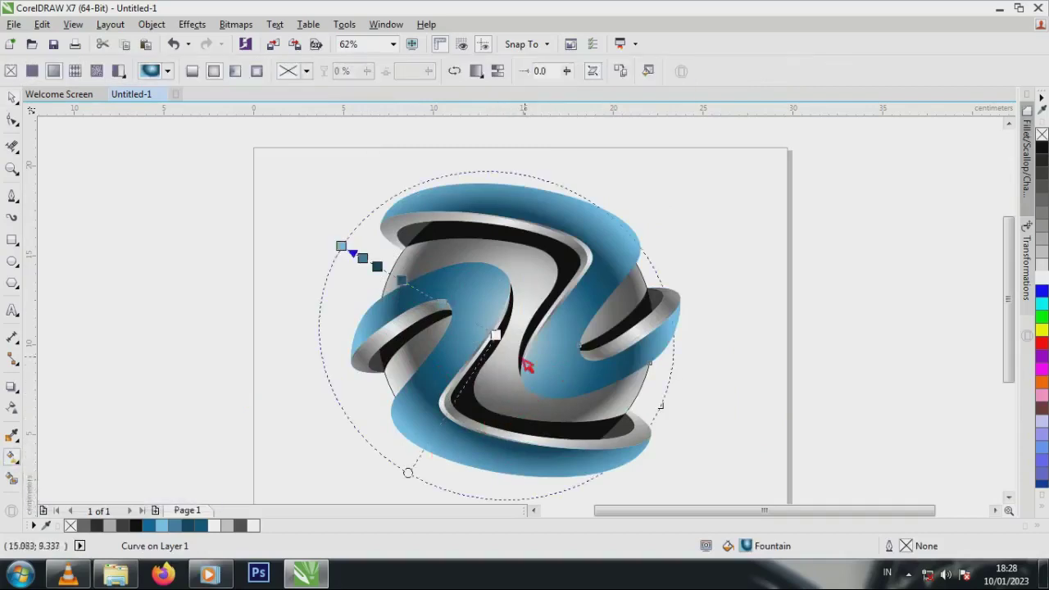
click(443, 308)
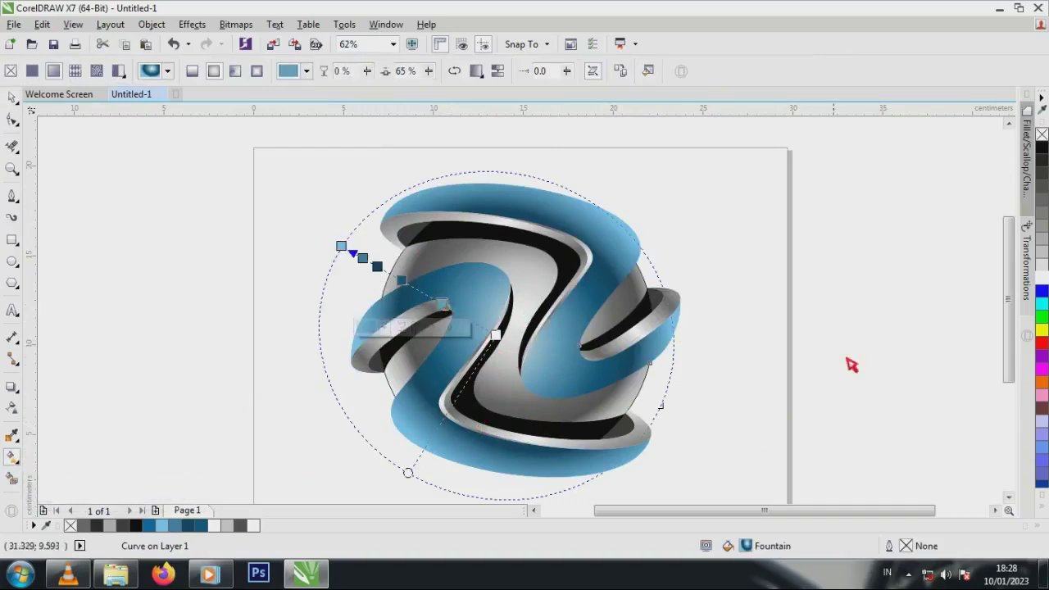
click(1043, 330)
click(402, 282)
click(1043, 330)
click(377, 268)
click(1043, 331)
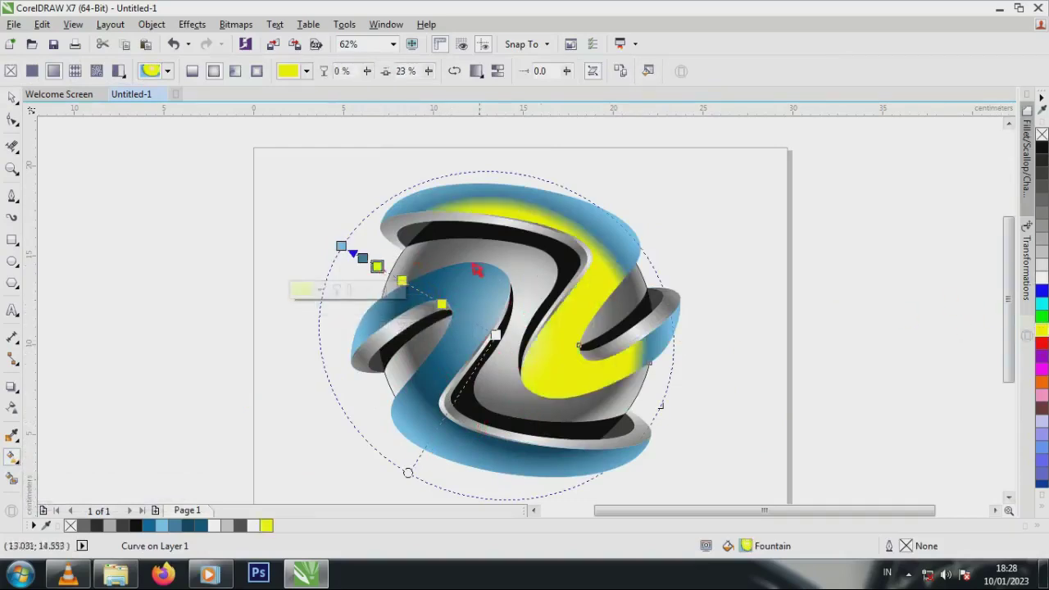
click(363, 259)
click(1043, 331)
click(342, 247)
click(1043, 331)
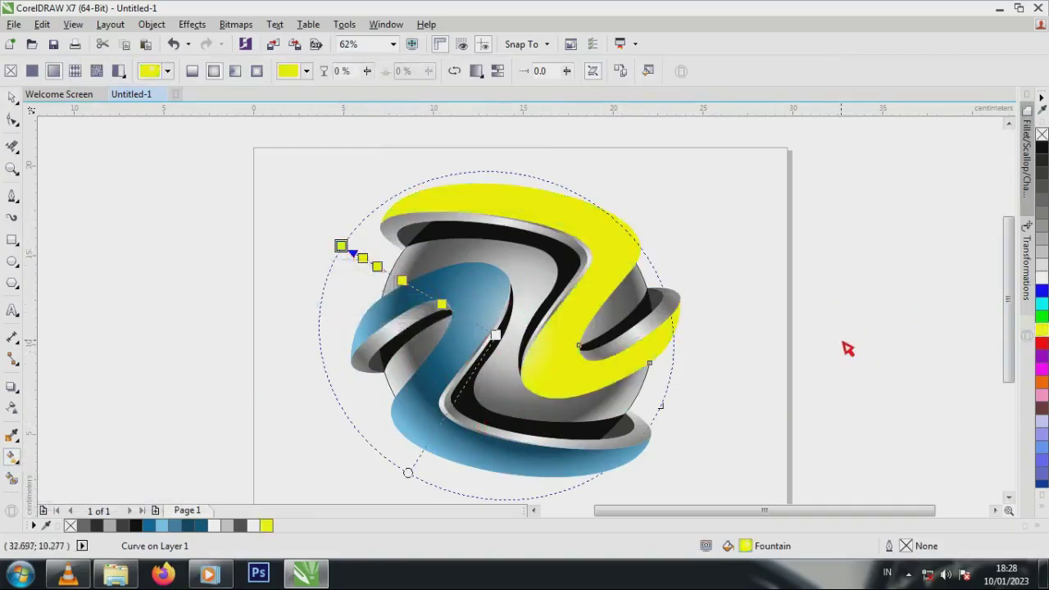
Set the yellow ribbon gradient's outermost stop to pale yellow and its neighbouring stop to olive.
click(273, 270)
click(299, 347)
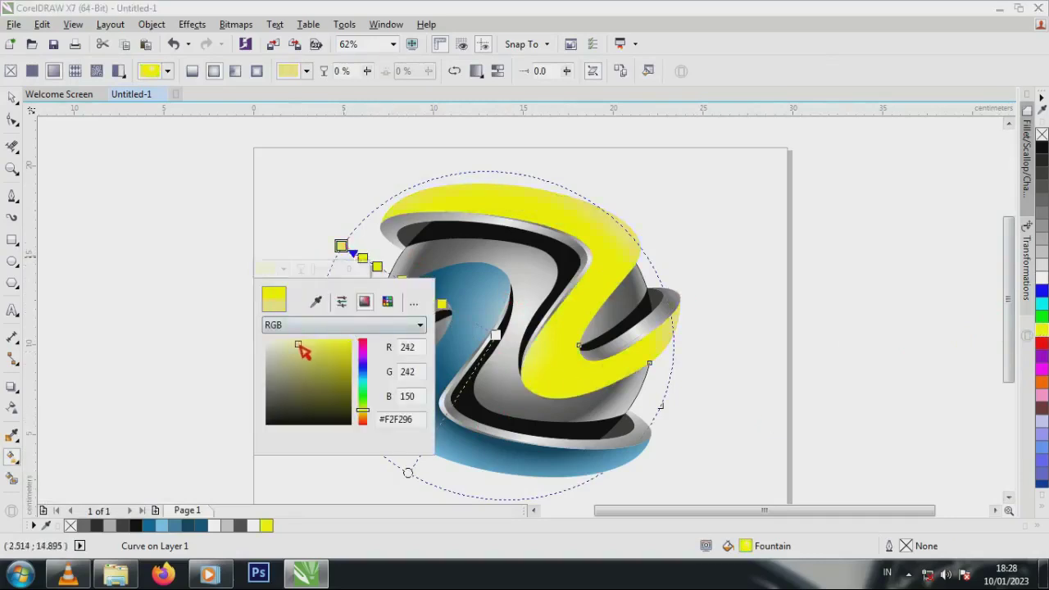
click(363, 259)
click(293, 281)
click(371, 419)
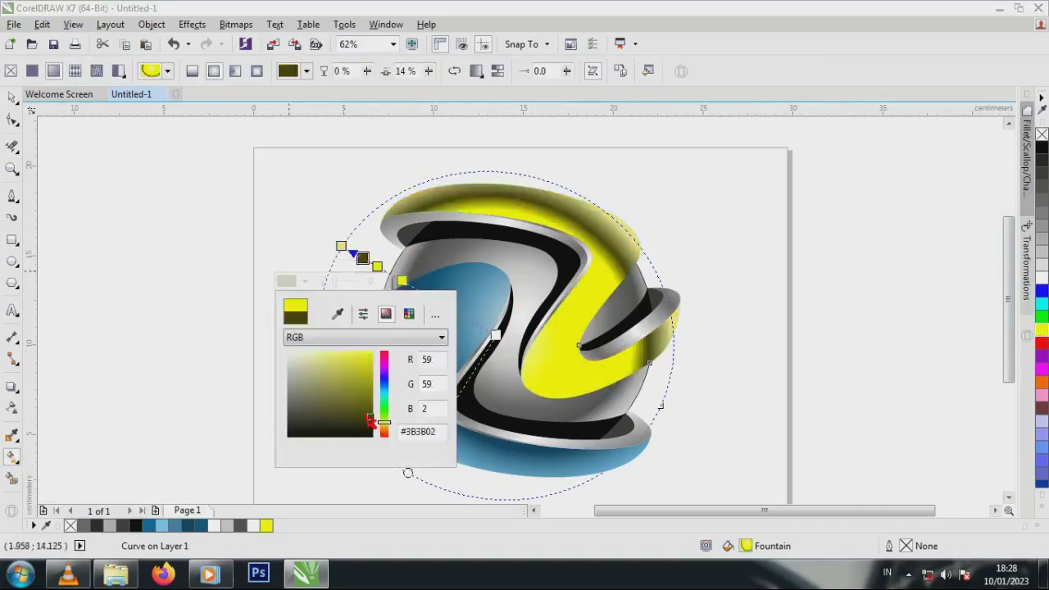
click(370, 356)
Darken the yellow ribbon gradient's third stop to a deep olive and its fourth stop to a lighter olive.
click(378, 268)
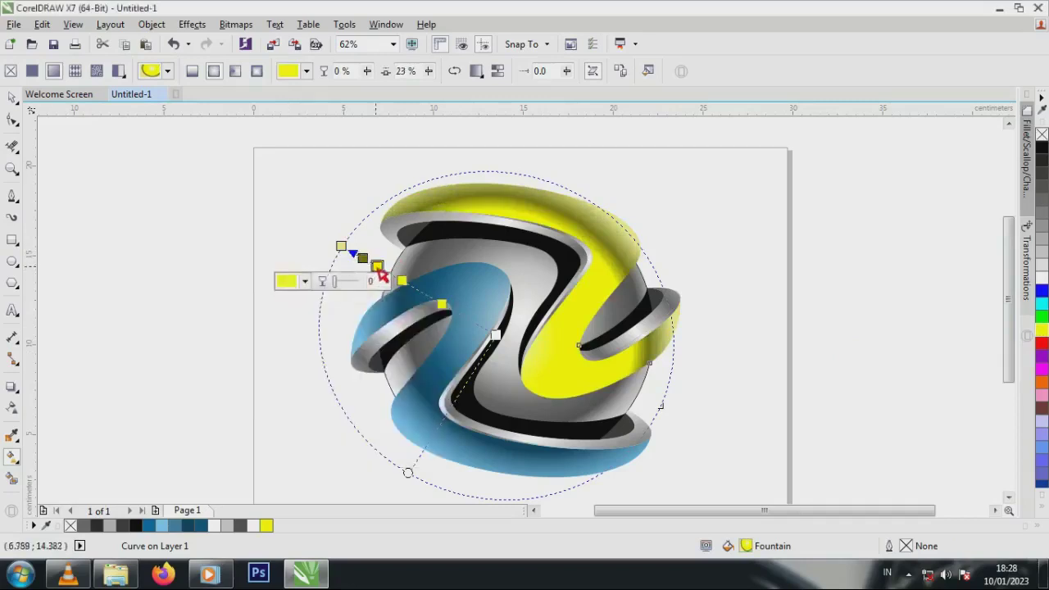
click(305, 281)
click(389, 435)
click(410, 285)
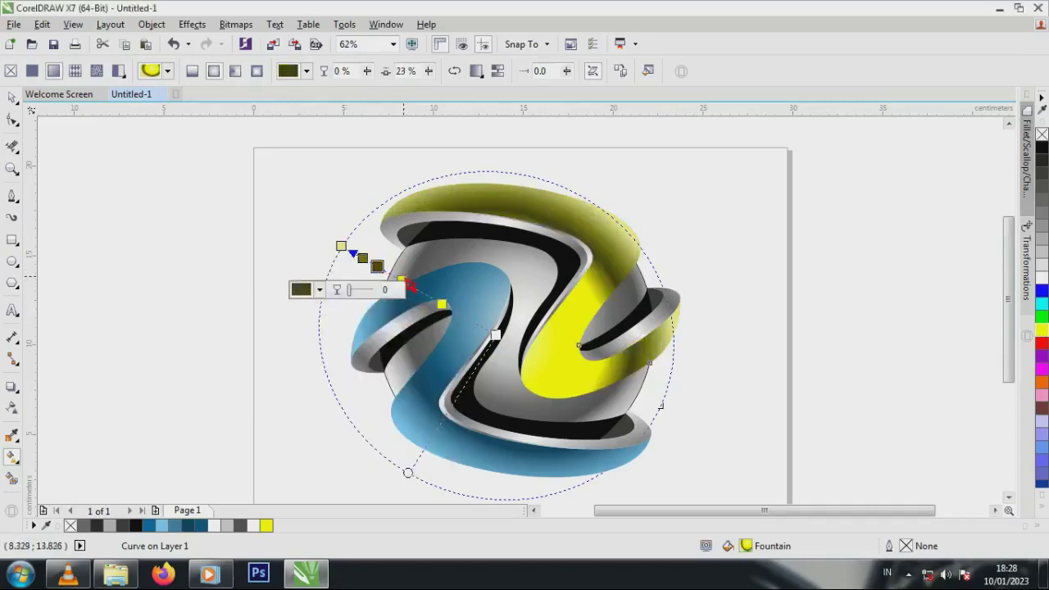
click(410, 285)
click(344, 301)
click(400, 406)
Set the yellow ribbon gradient's fifth stop to soft yellow #EDED47 and its white centre stop to pale yellow-green.
click(443, 306)
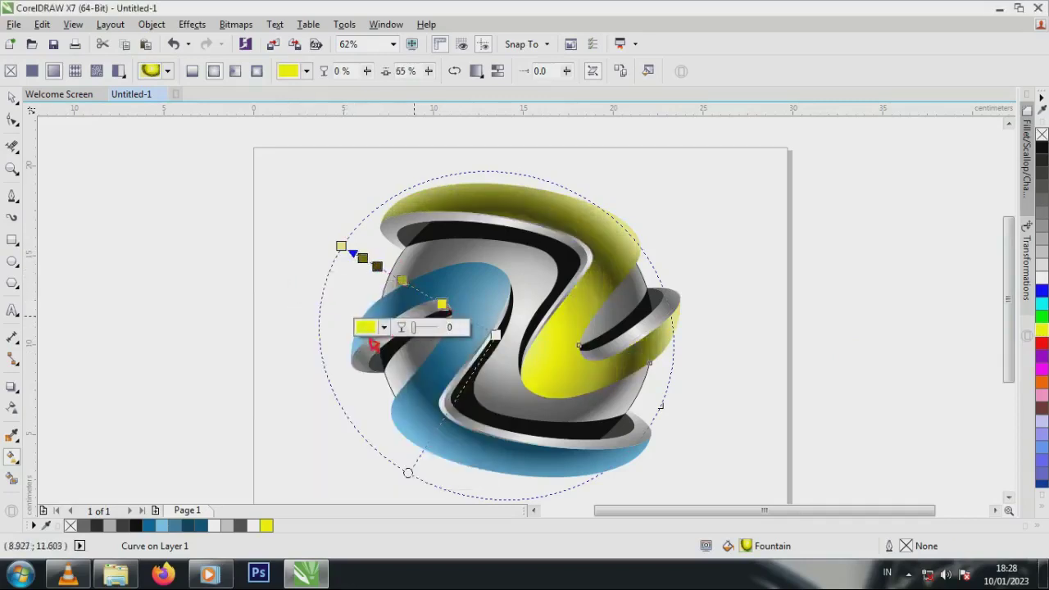
click(369, 330)
click(447, 416)
click(426, 405)
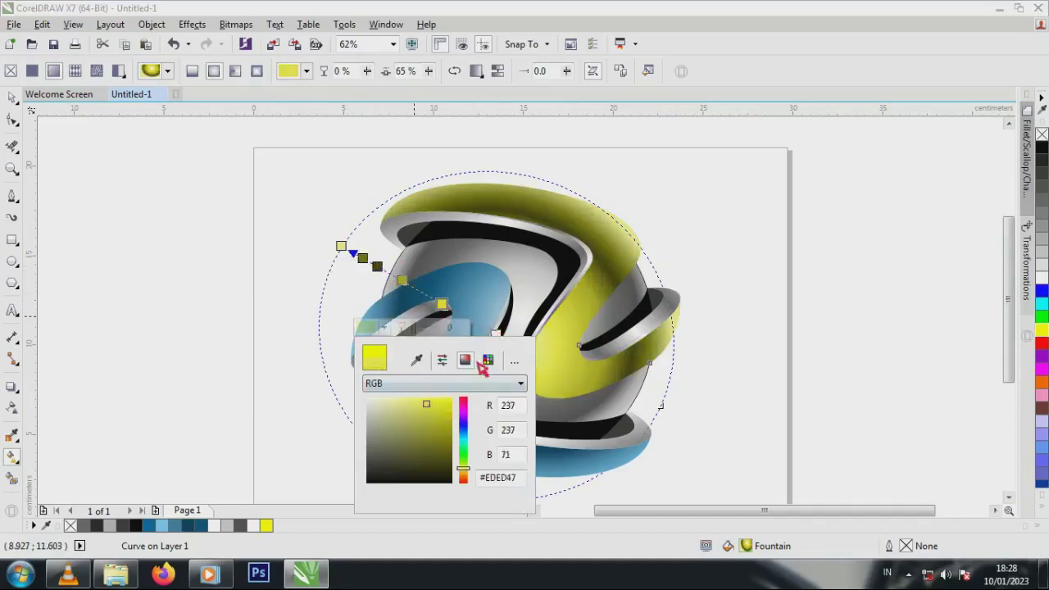
click(496, 335)
click(419, 358)
click(518, 498)
click(458, 431)
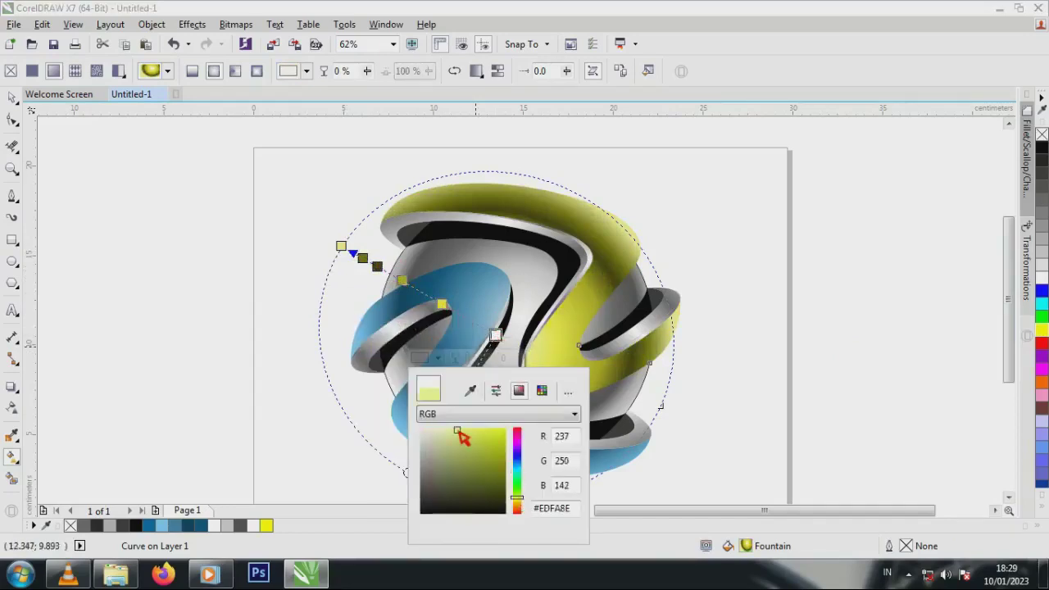
click(446, 430)
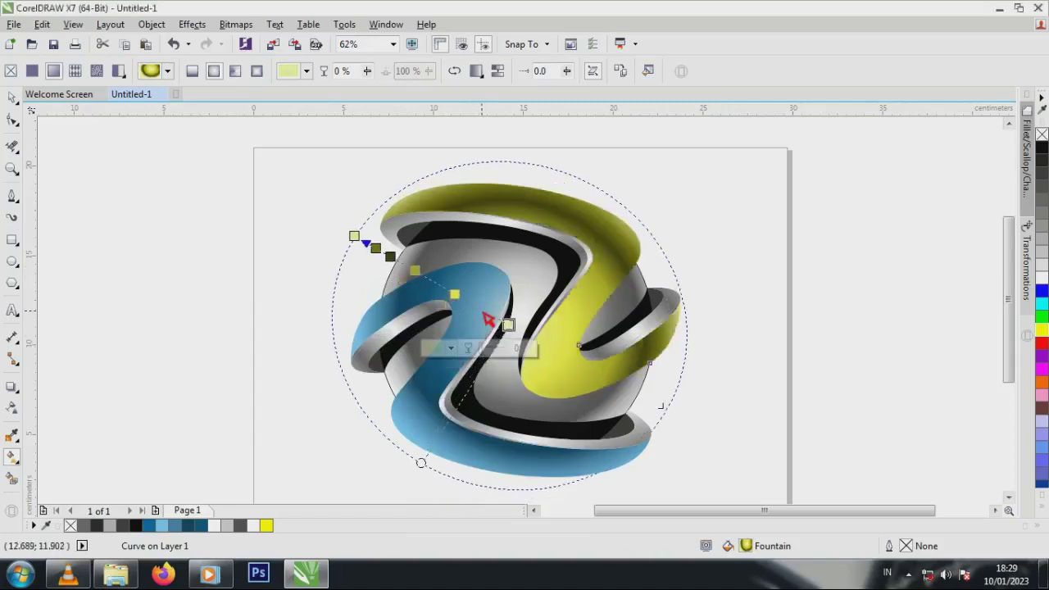
Reposition the yellow ribbon's elliptical gradient so its outer end sits above the ribbon's upper edge, and deselect the ribbon.
drag(354, 236, 447, 177)
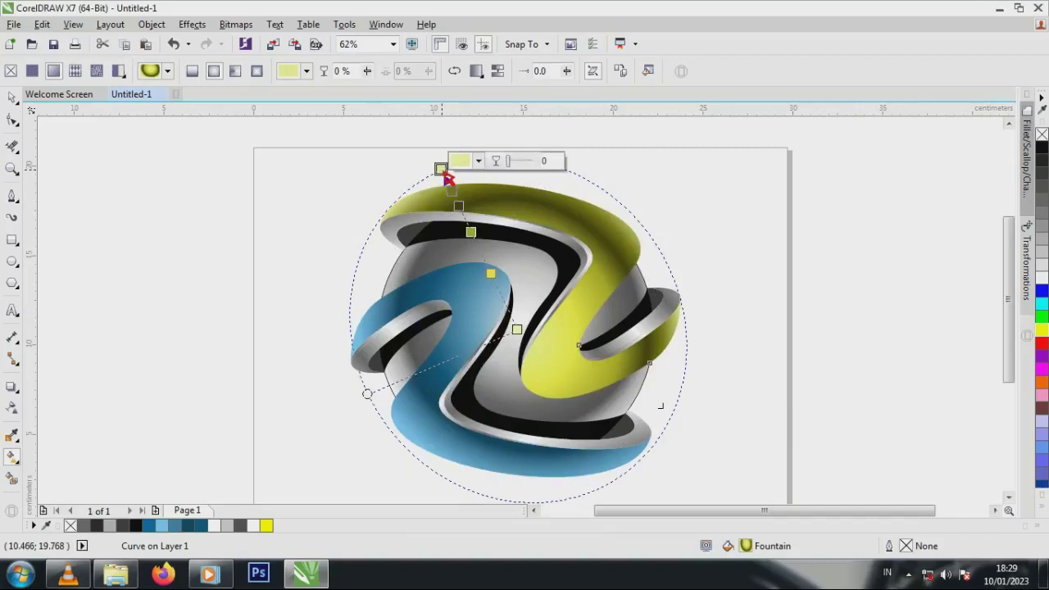
click(13, 99)
click(659, 381)
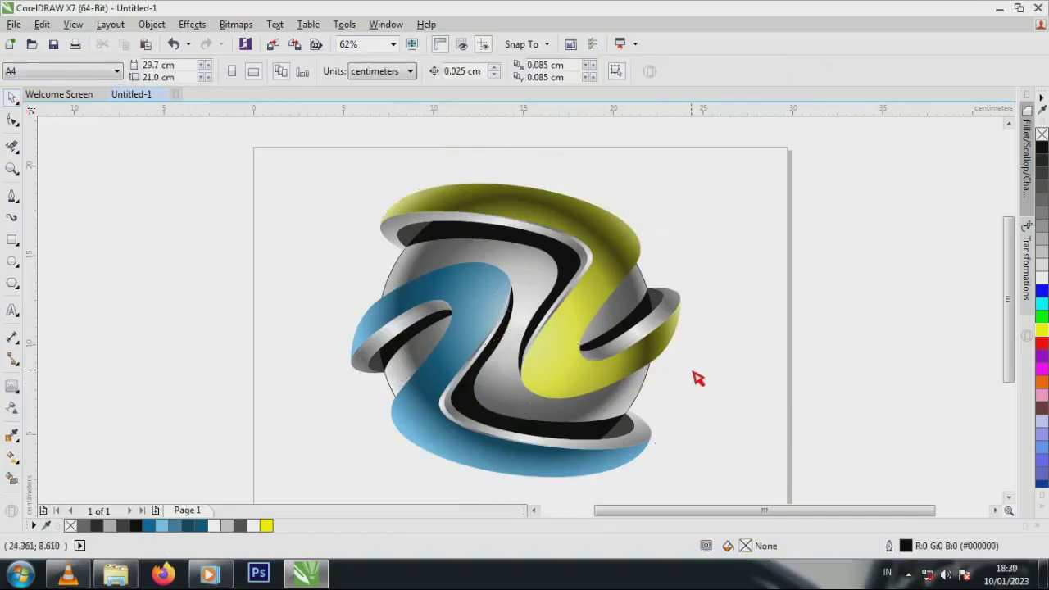
Apply a uniform transparency of 20 to the blue and yellow ribbon faces together.
shift+click(468, 329)
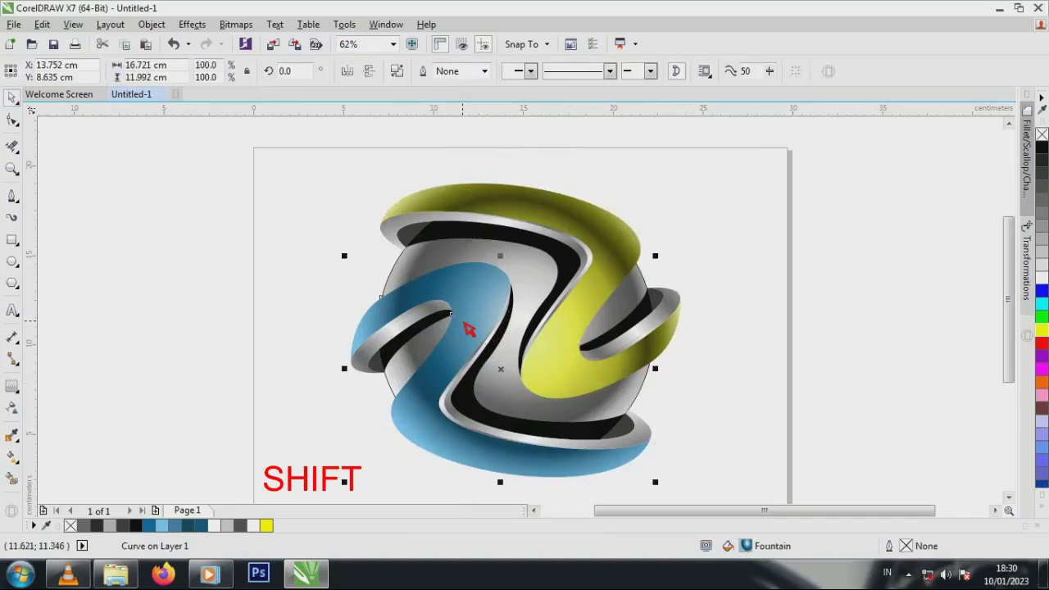
shift+click(636, 241)
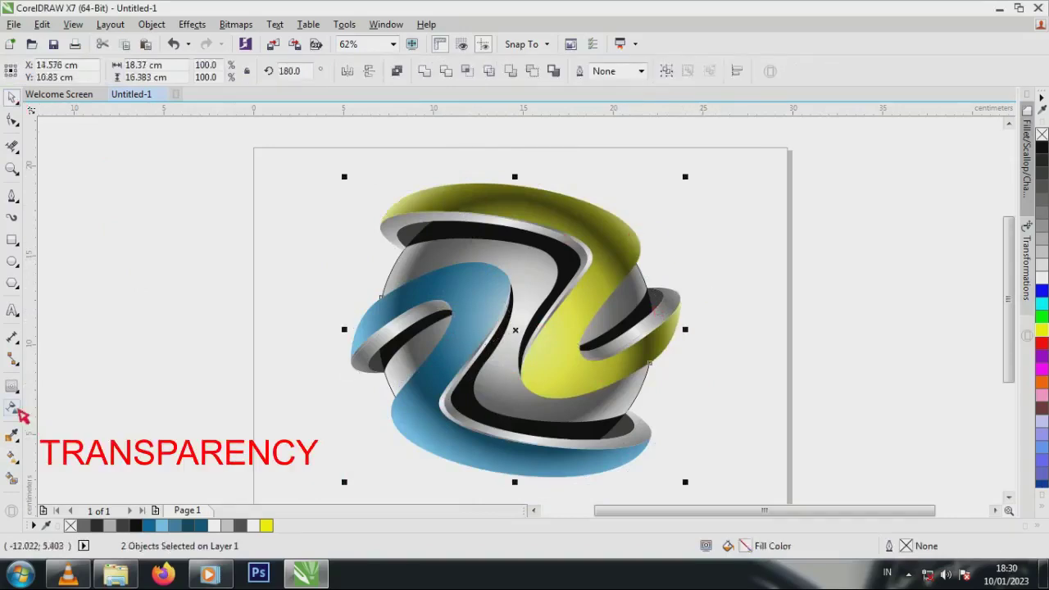
click(20, 413)
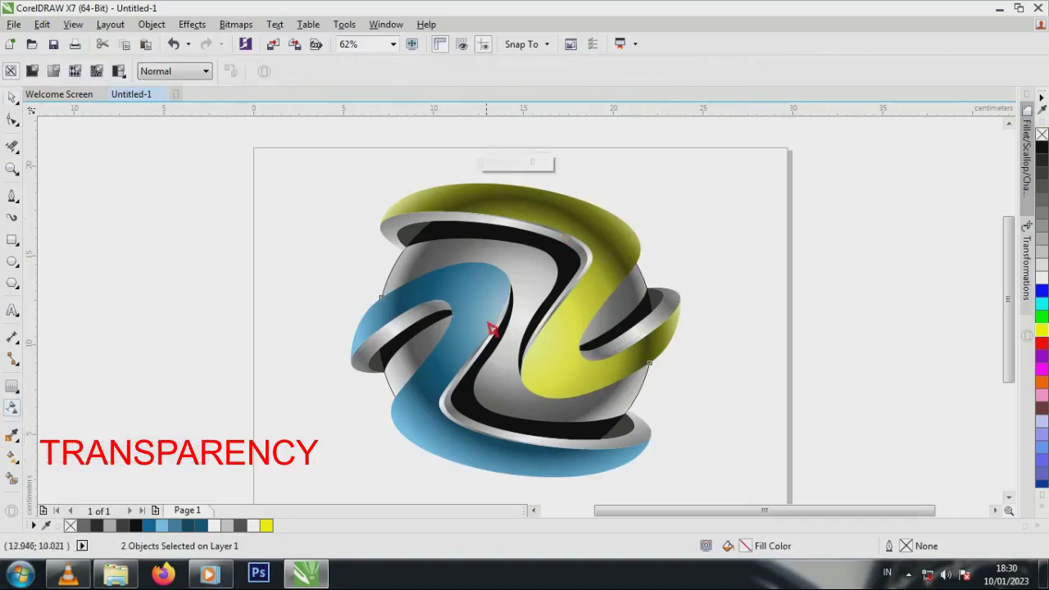
click(501, 164)
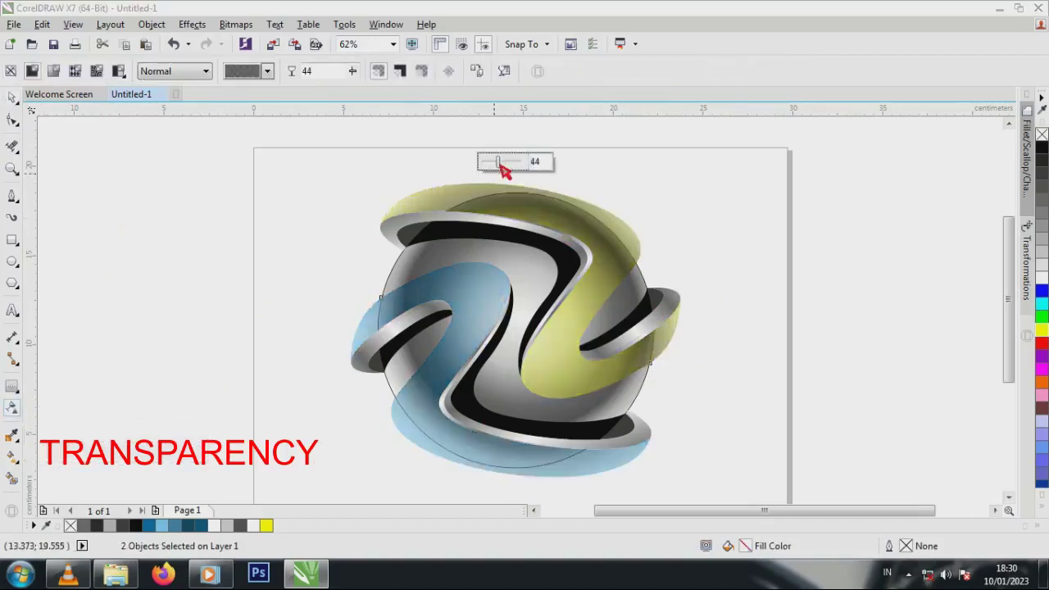
drag(499, 166, 492, 166)
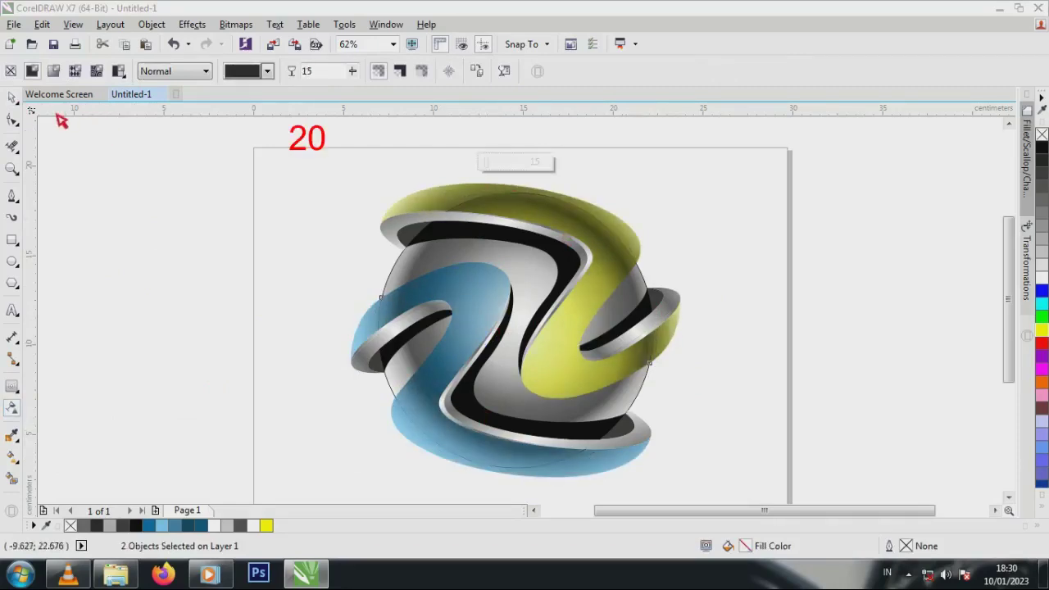
drag(322, 73, 294, 73)
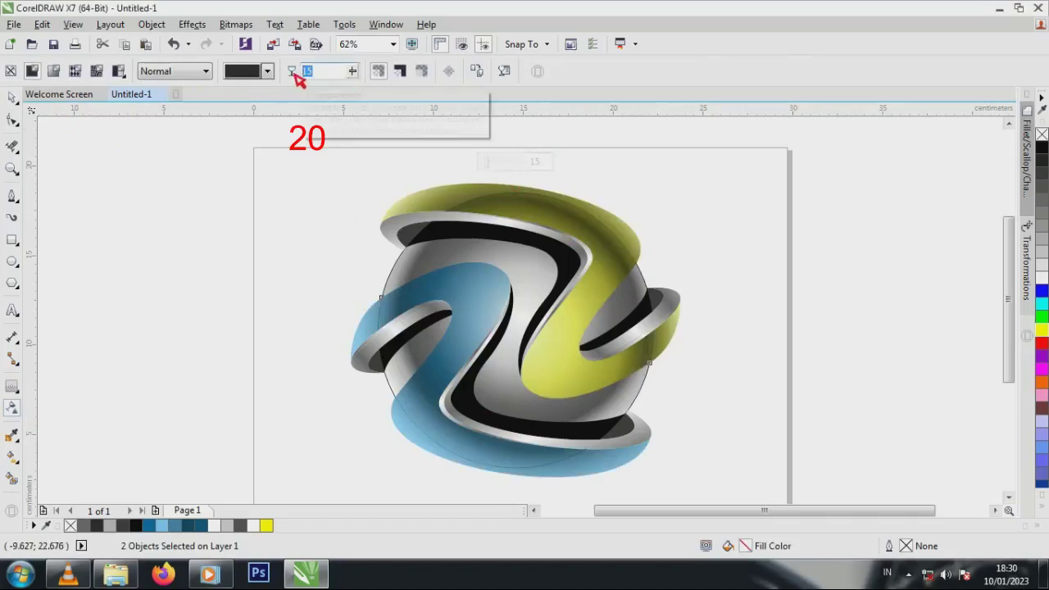
text(20)
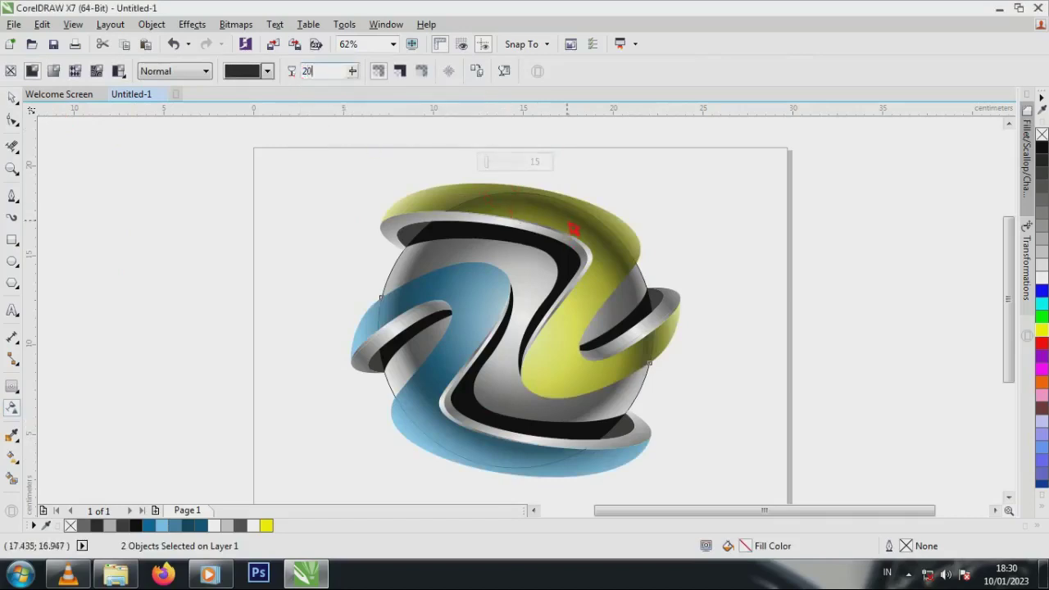
key(Return)
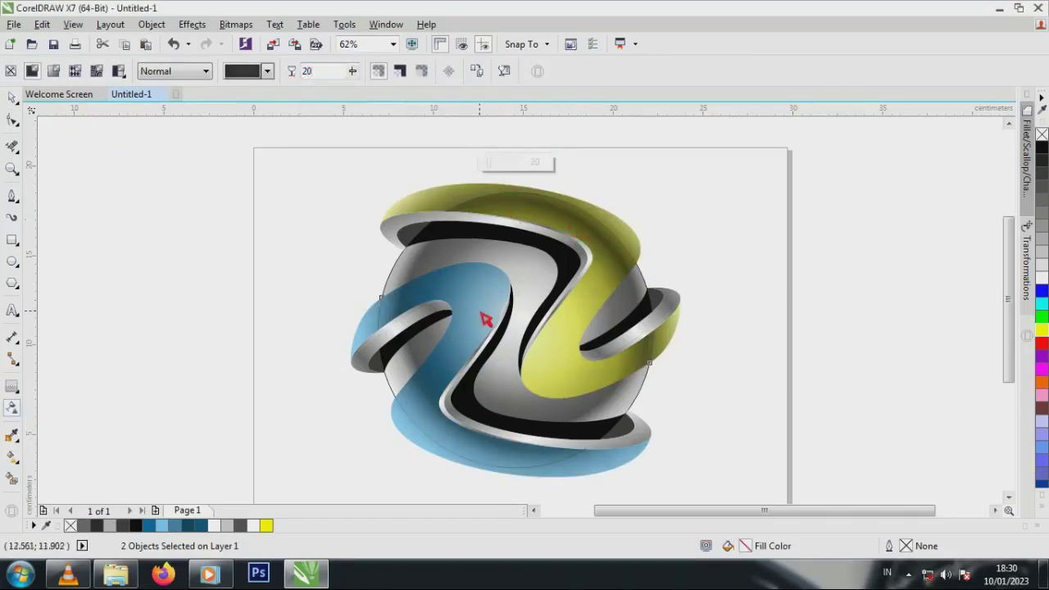
click(13, 98)
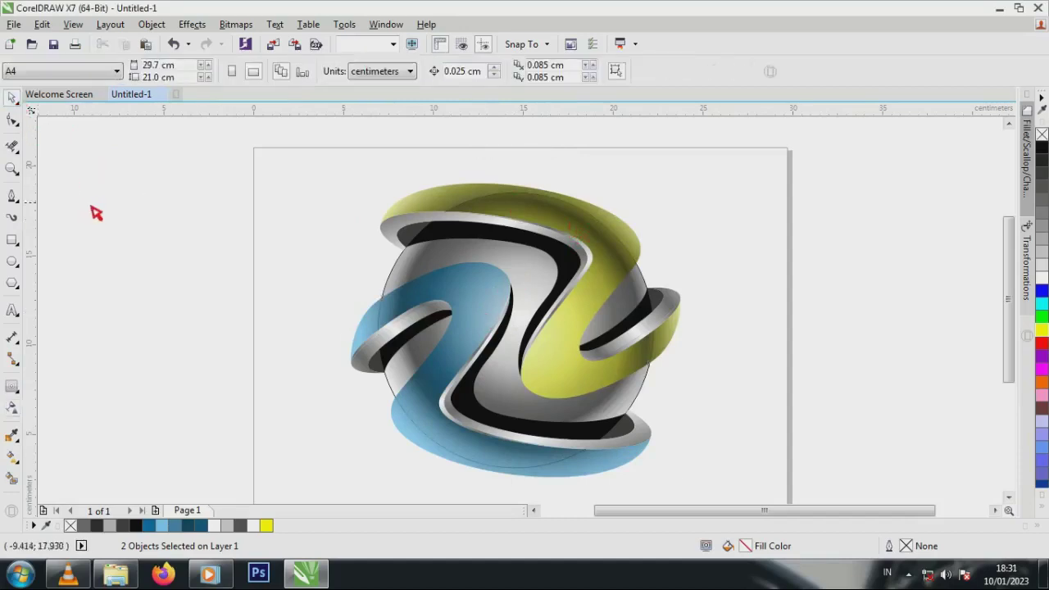
Remove the black outline from the gray sphere.
click(500, 408)
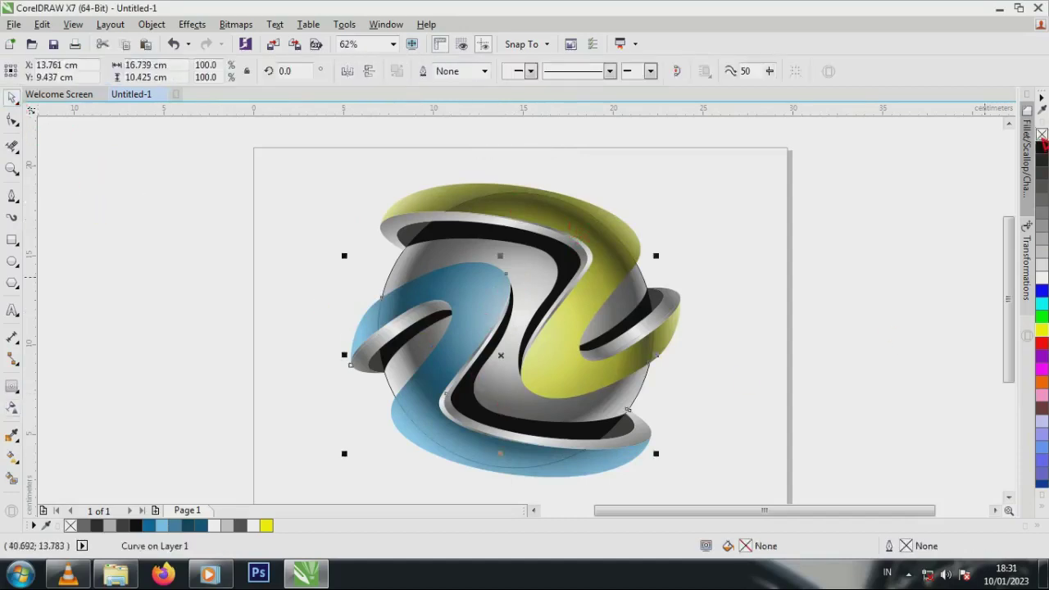
click(858, 287)
click(408, 262)
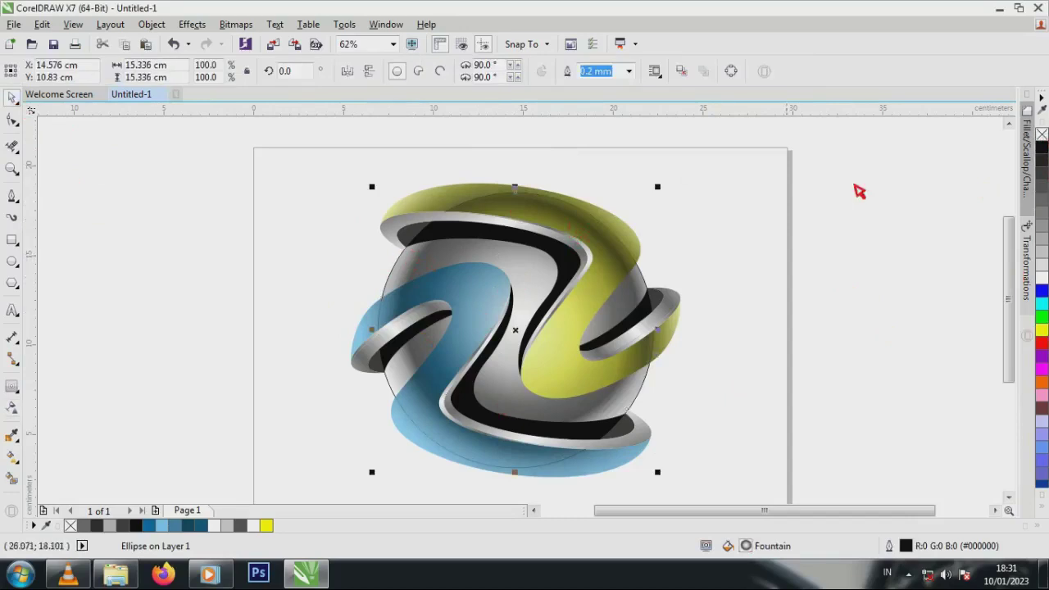
click(896, 256)
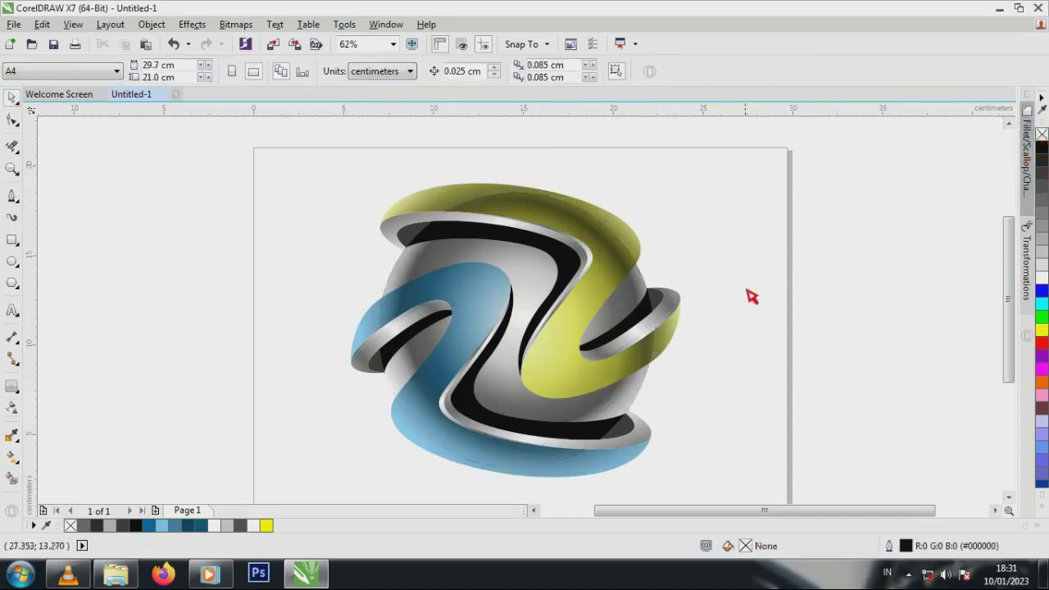
Shift the sphere gradient's dark stops slightly toward its centre and recolour its outer end stop gray.
click(529, 279)
click(12, 457)
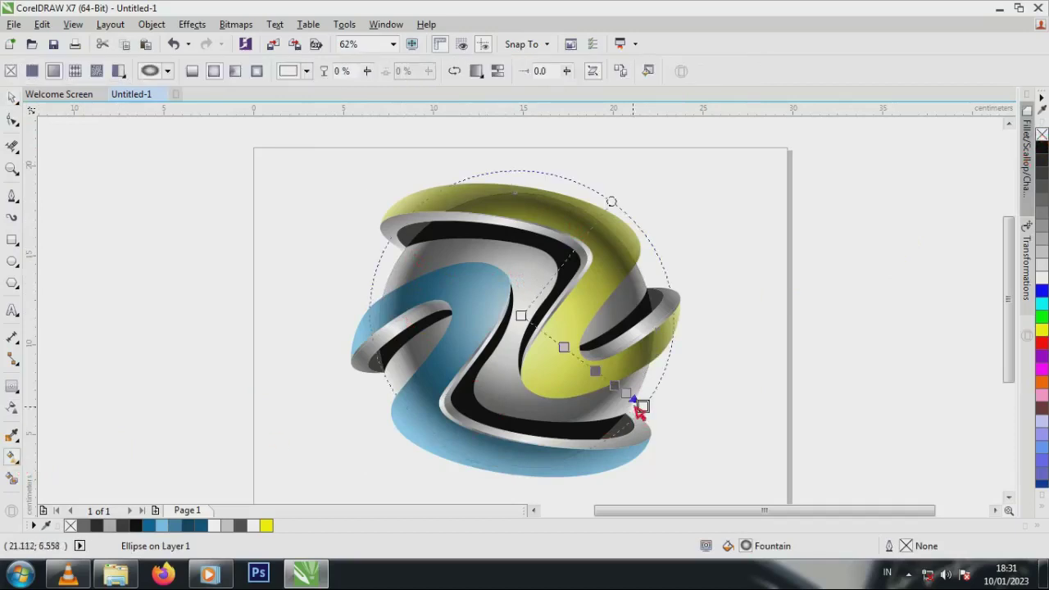
mouse_move(618, 388)
mouse_down()
mouse_move(553, 341)
mouse_move(636, 396)
mouse_move(613, 381)
mouse_up()
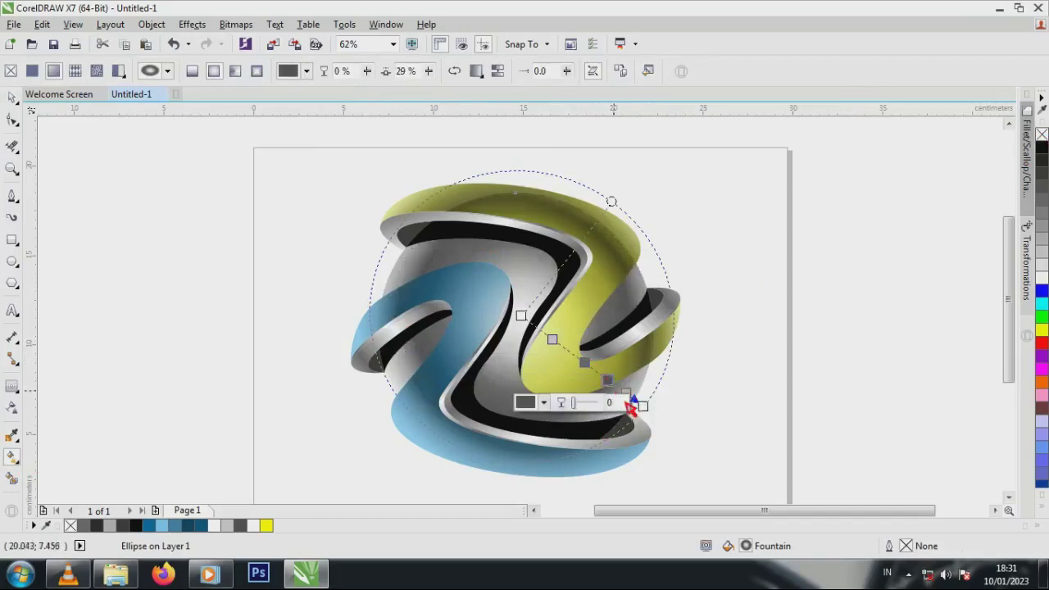
click(648, 410)
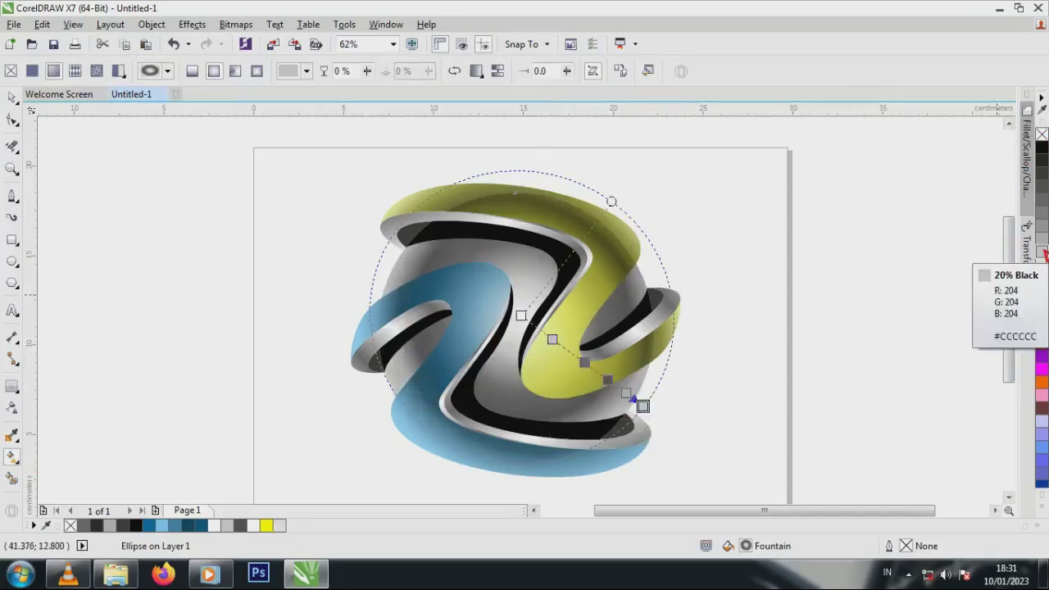
click(1042, 212)
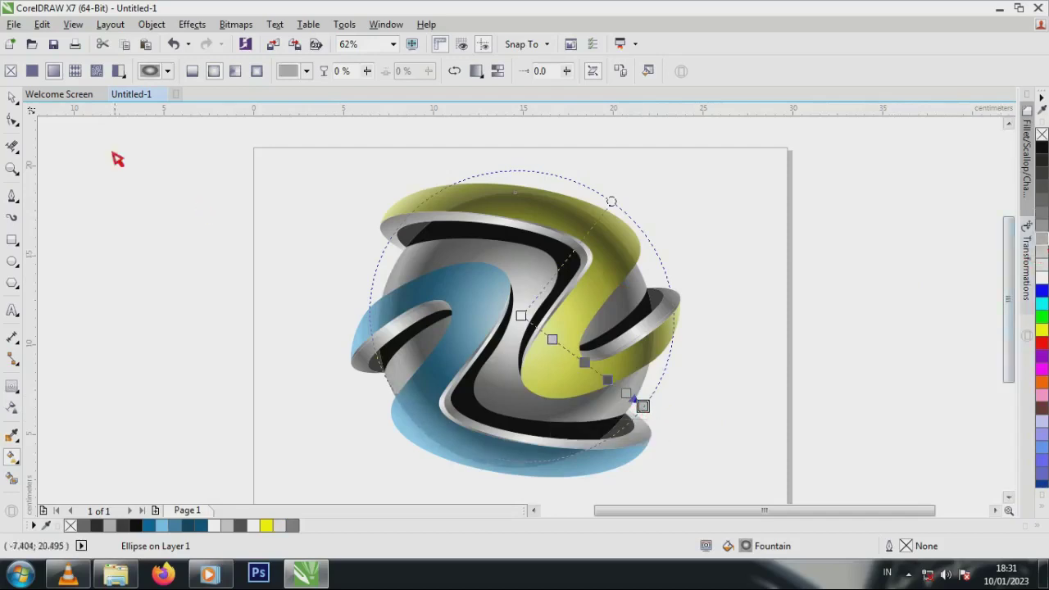
Group the four black inner shadow shapes lying along the metallic ribbon edges.
click(13, 97)
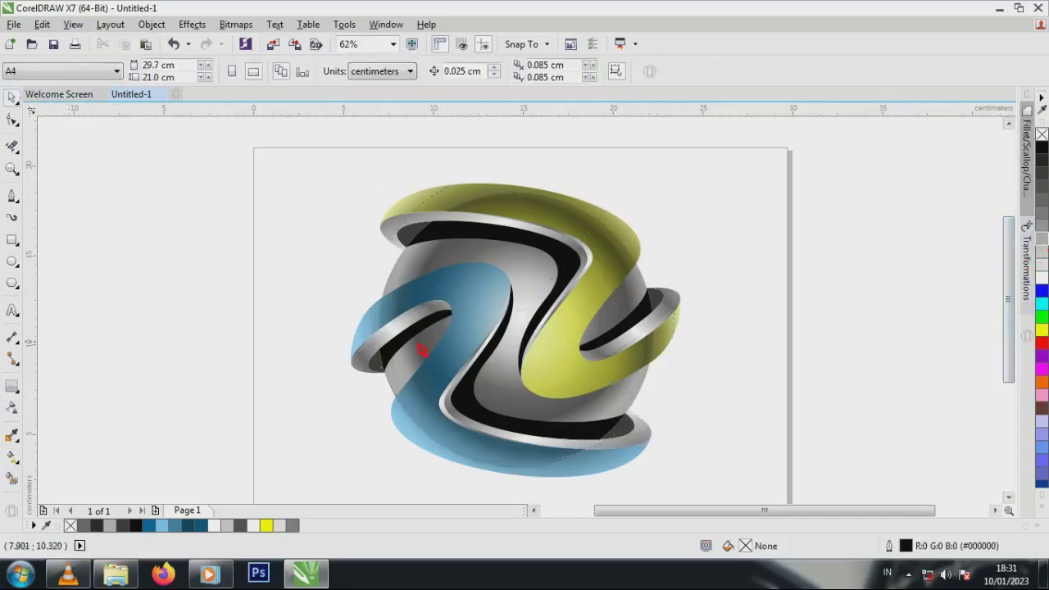
click(573, 267)
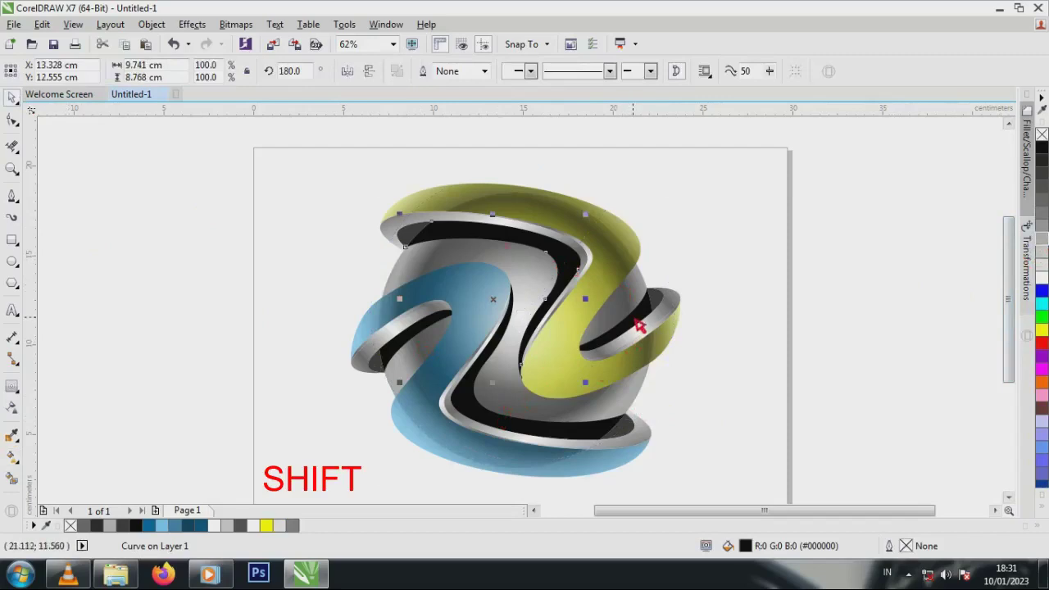
shift+click(625, 404)
shift+click(605, 427)
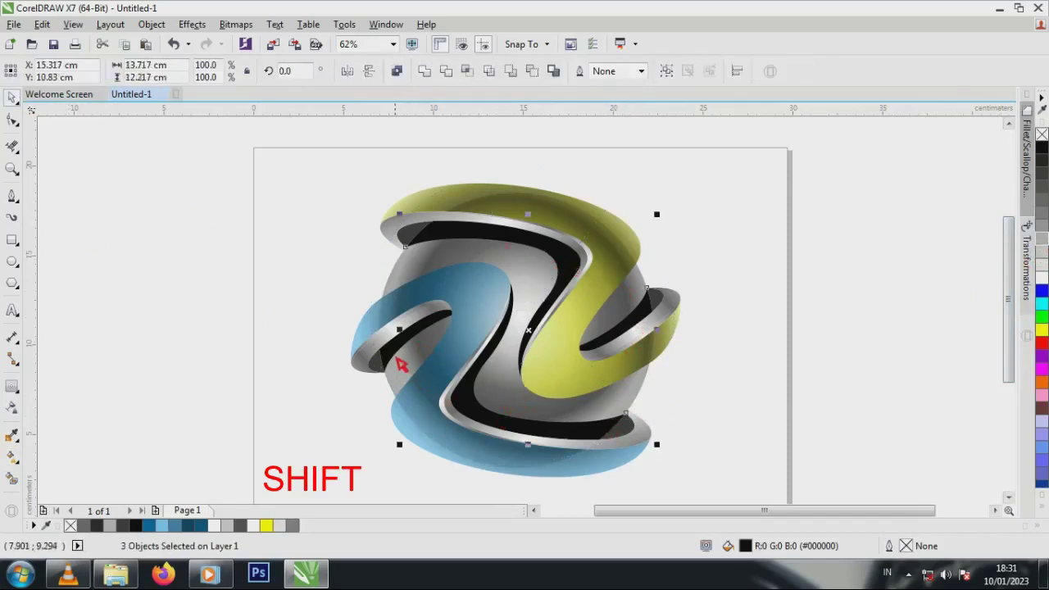
shift+click(400, 358)
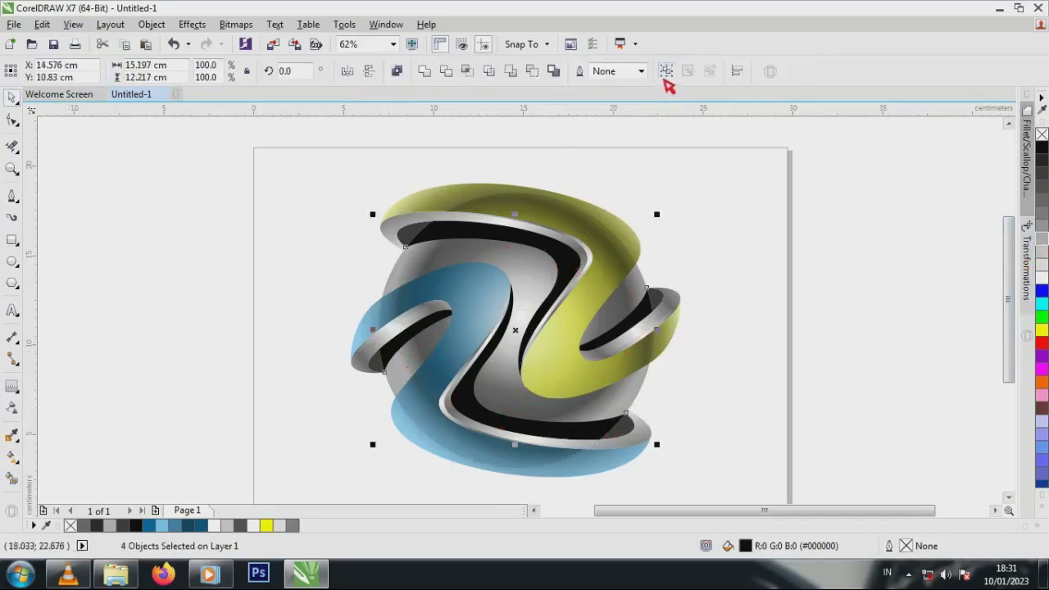
click(665, 72)
drag(416, 342, 721, 341)
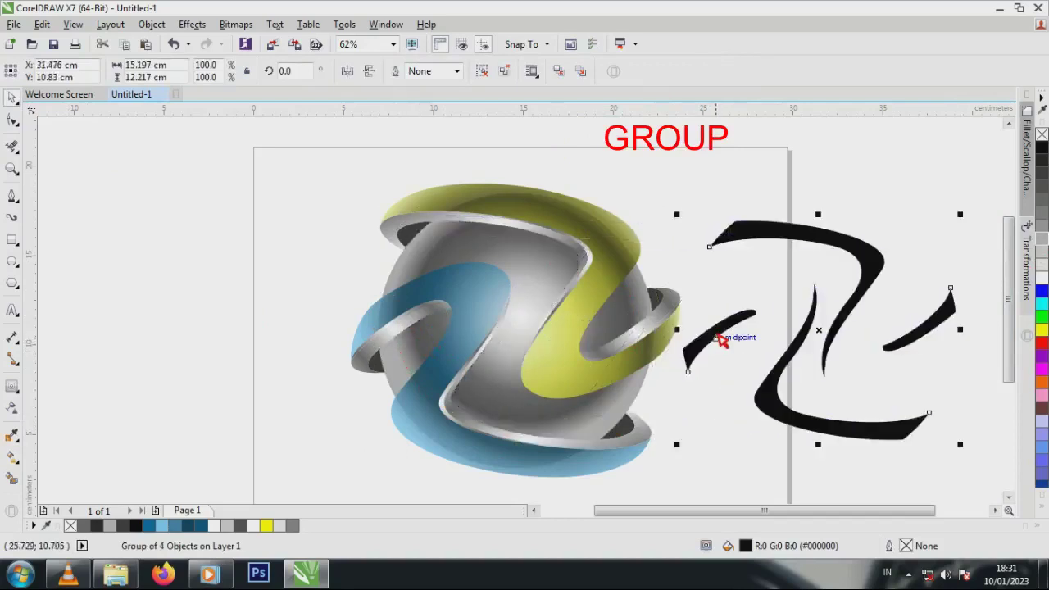
key(ctrl+z)
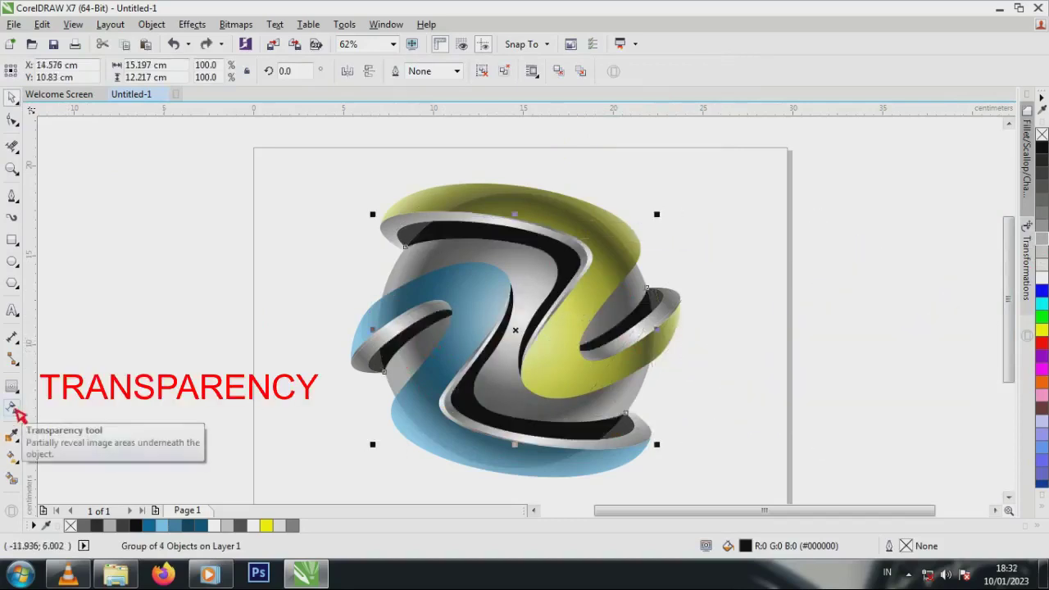
Apply a uniform transparency of 44 with the Multiply merge mode to the grouped black shadows, and deselect them.
click(15, 410)
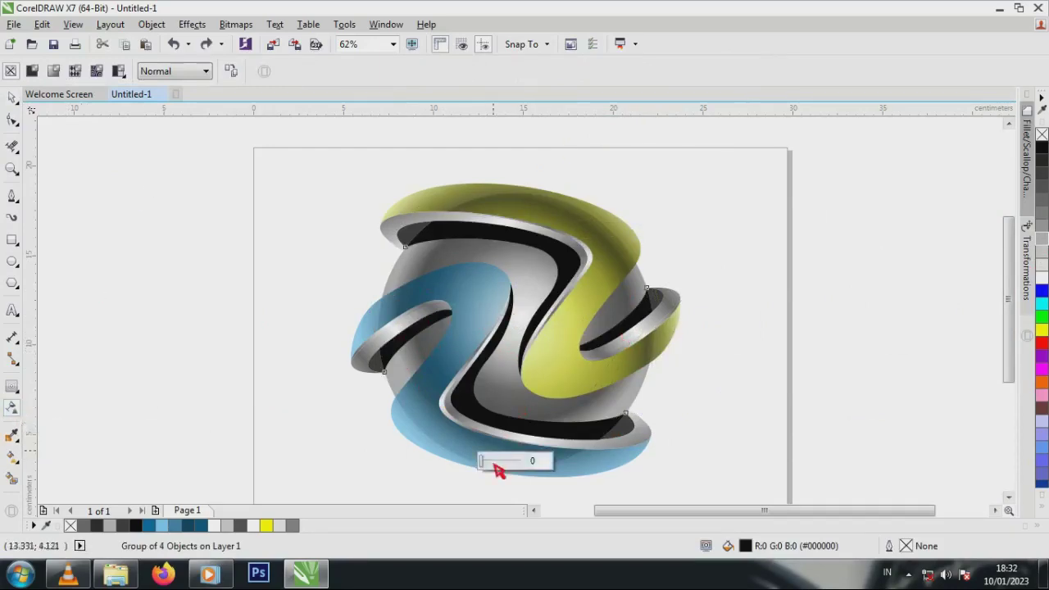
drag(495, 464, 502, 466)
click(200, 72)
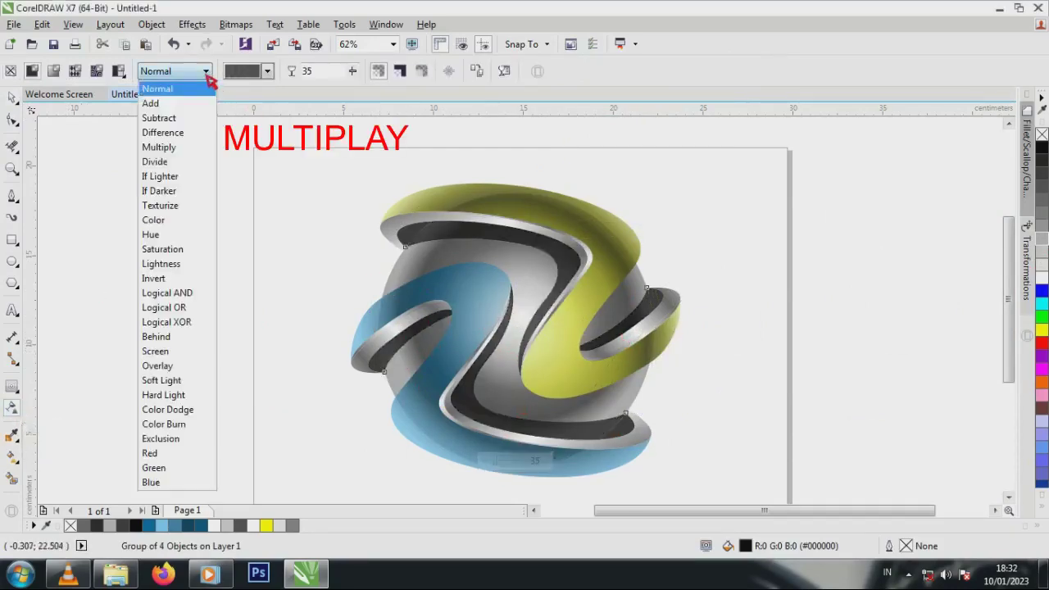
click(197, 156)
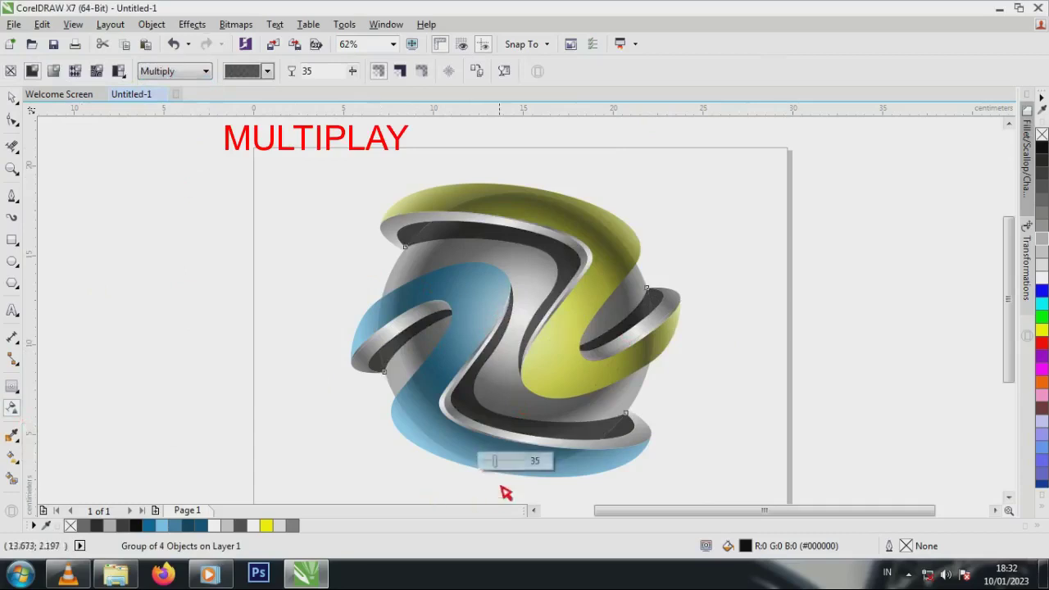
drag(503, 465, 503, 467)
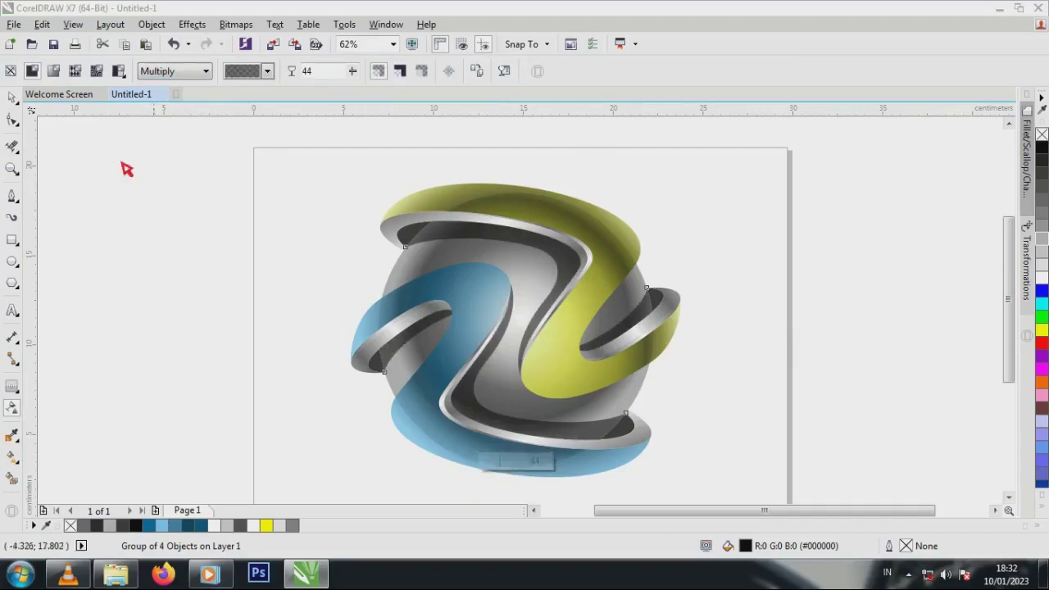
click(12, 97)
click(75, 227)
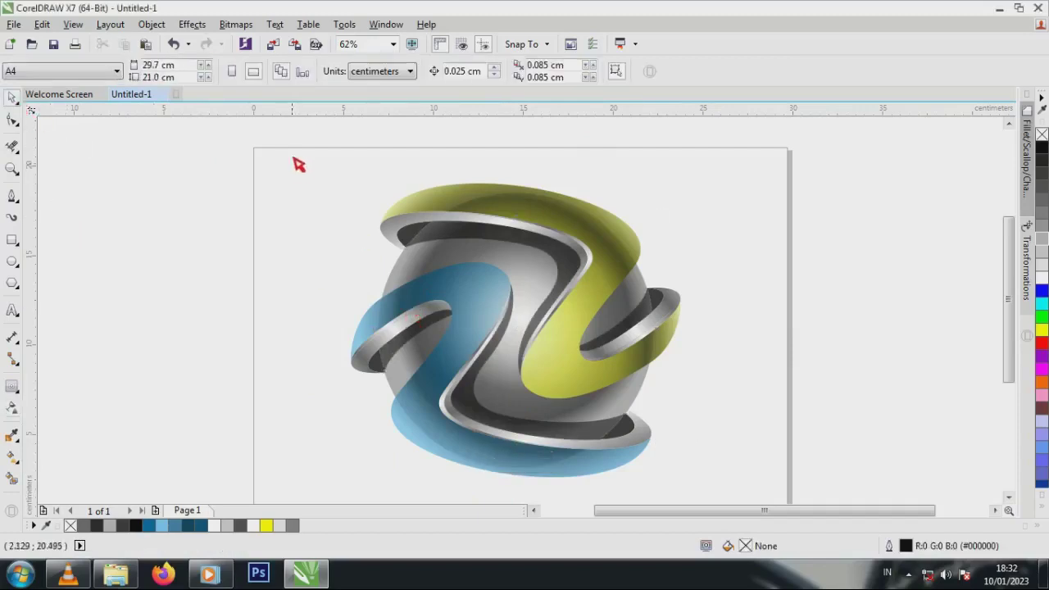
Group all the logo's objects and rotate the group clockwise to an angle of 345 degrees, leaving it deselected.
drag(293, 156, 708, 492)
click(669, 71)
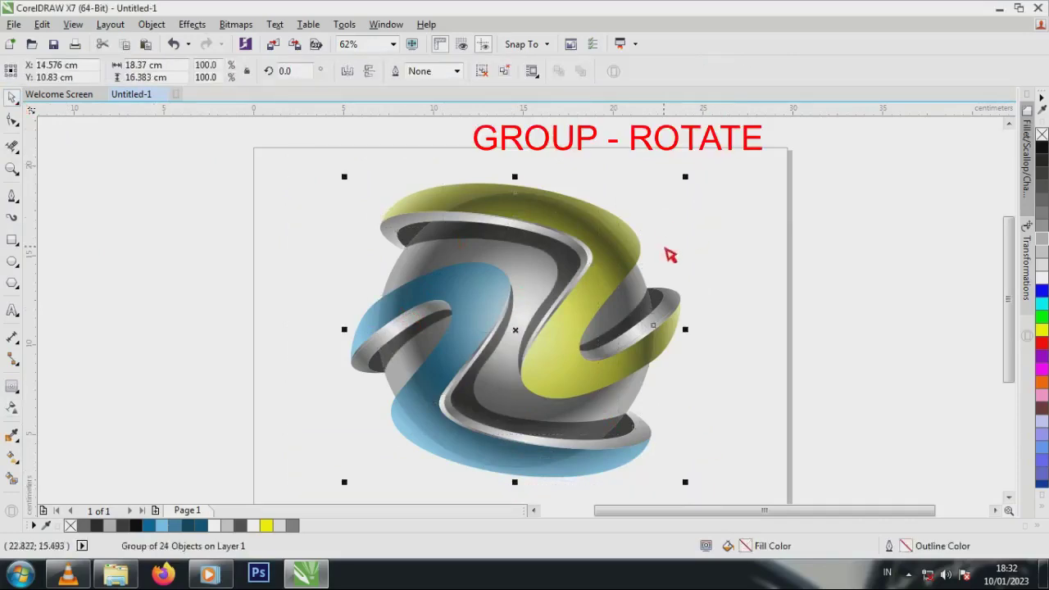
click(629, 245)
drag(690, 182, 719, 258)
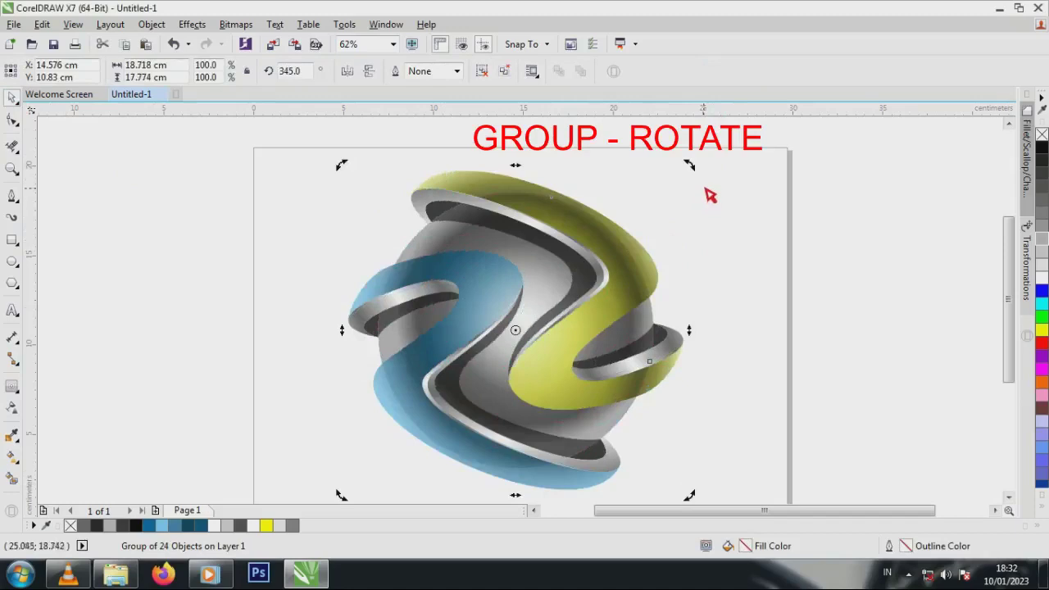
drag(691, 164, 713, 200)
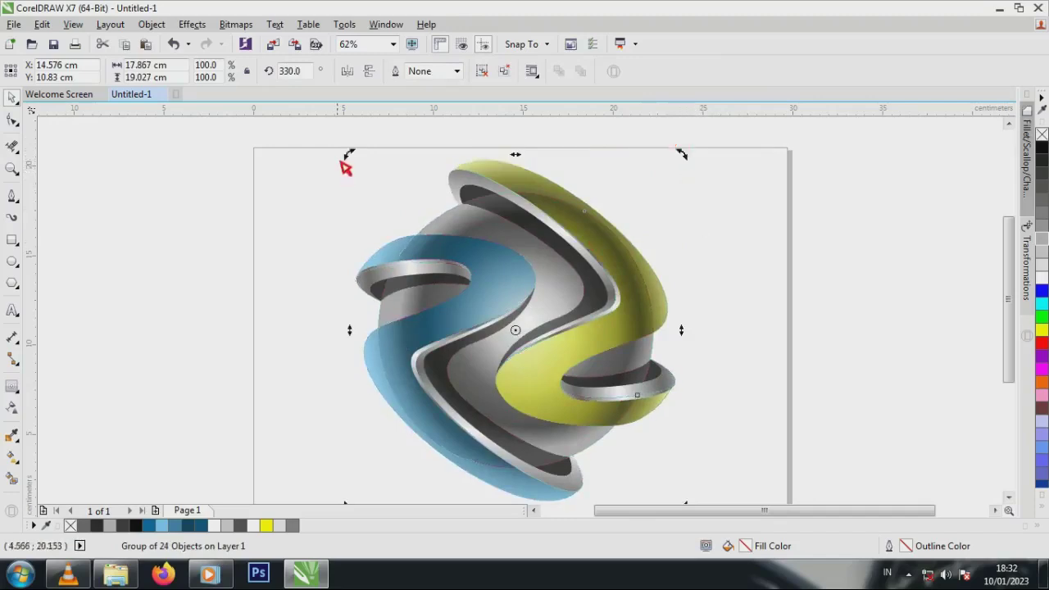
drag(351, 160, 332, 206)
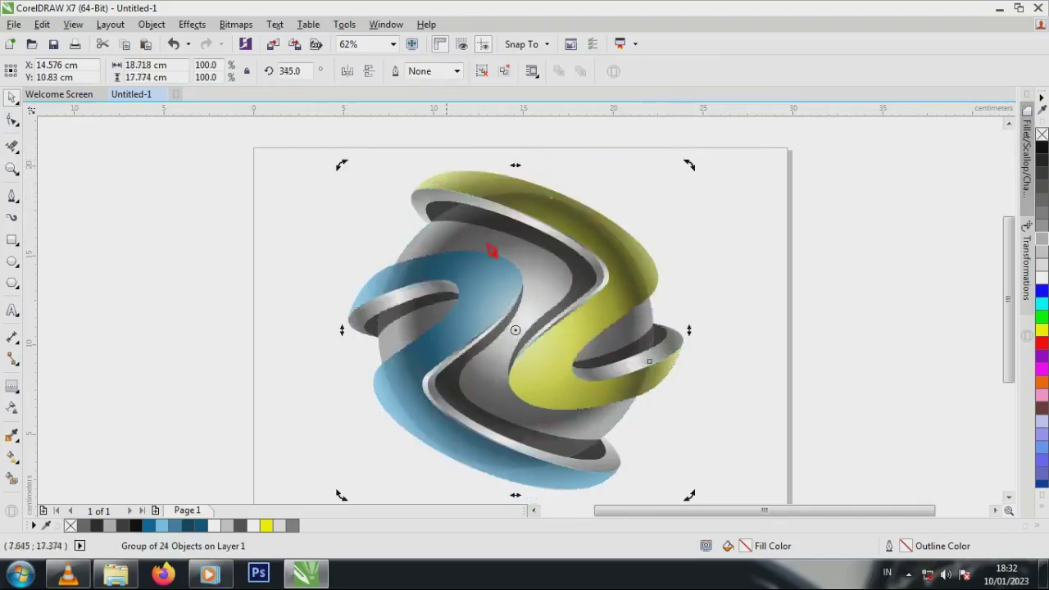
click(722, 274)
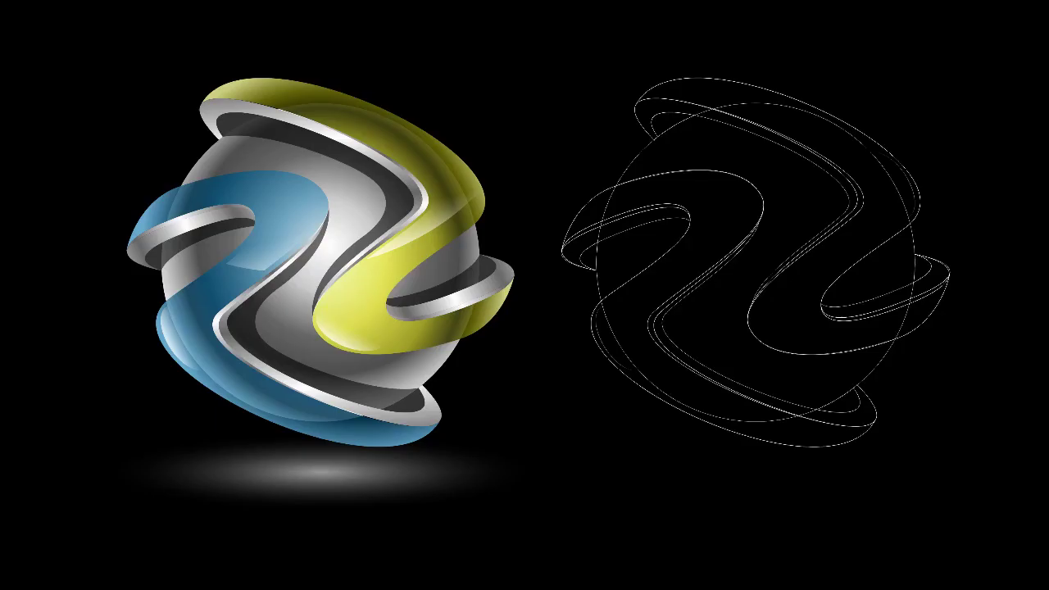